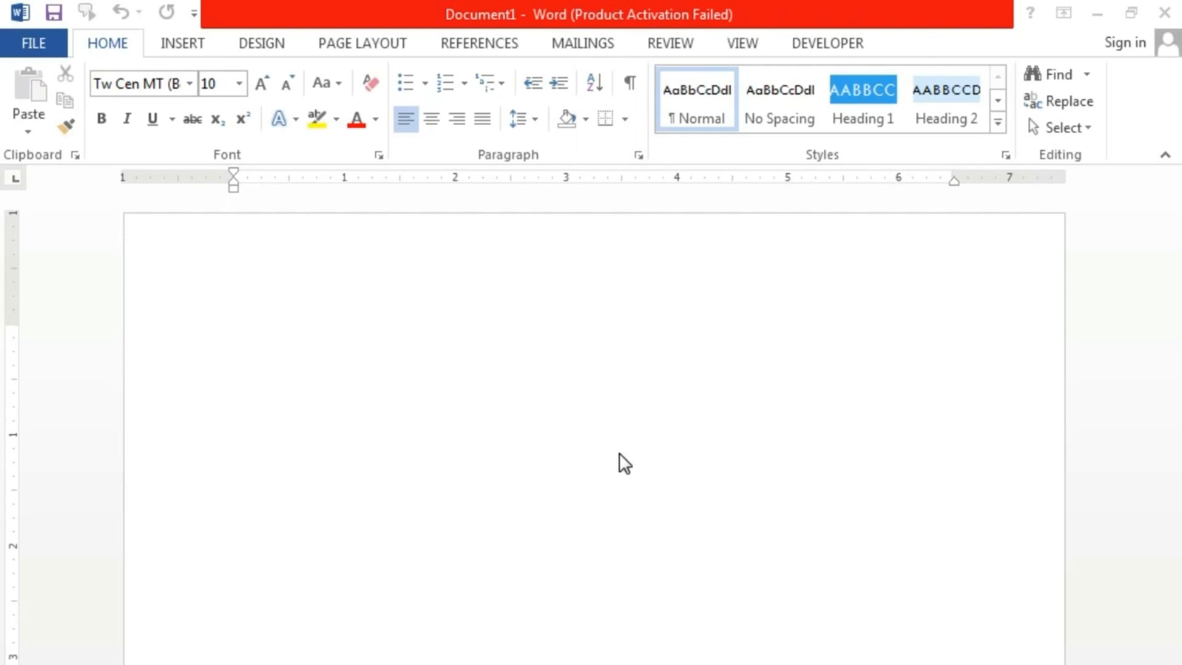
- Place the cursor on the blank page and bring up the Mailings tools
click(273, 316)
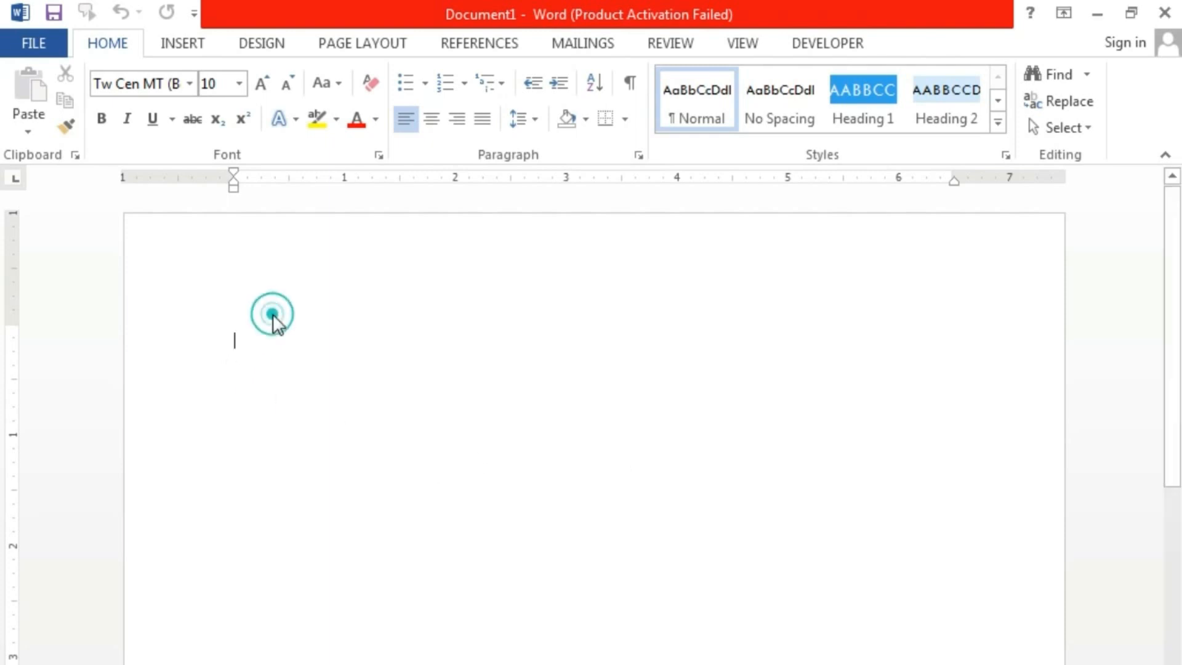
click(590, 45)
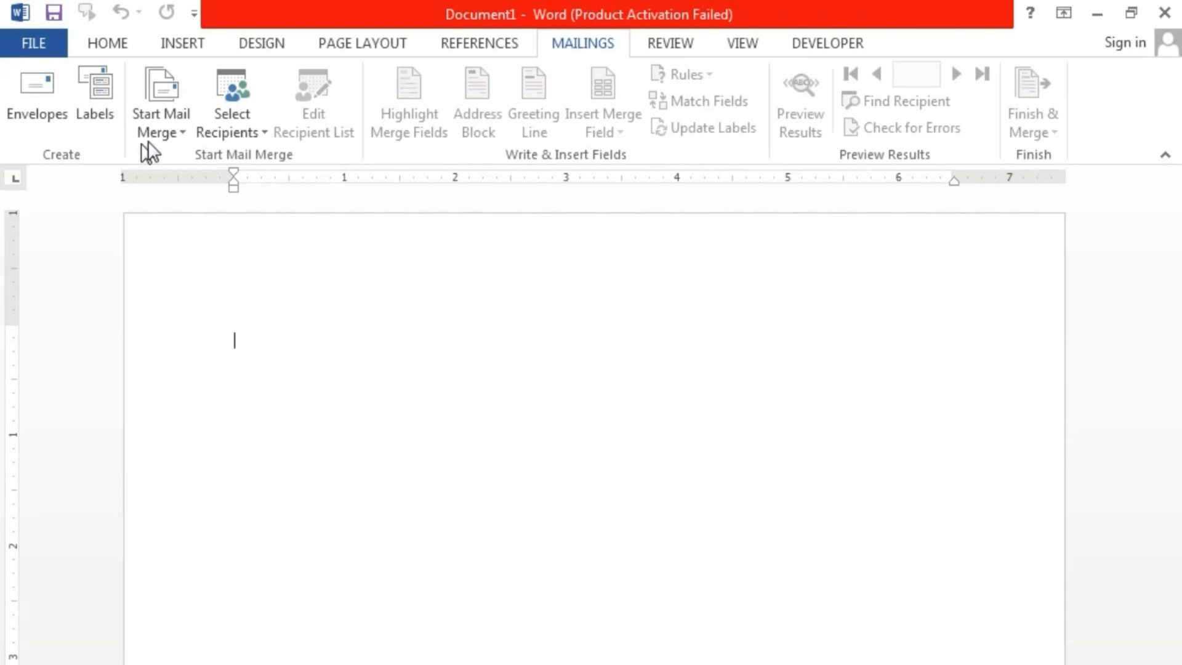
- Choose Letters as the mail merge document type under Start Mail Merge
click(172, 132)
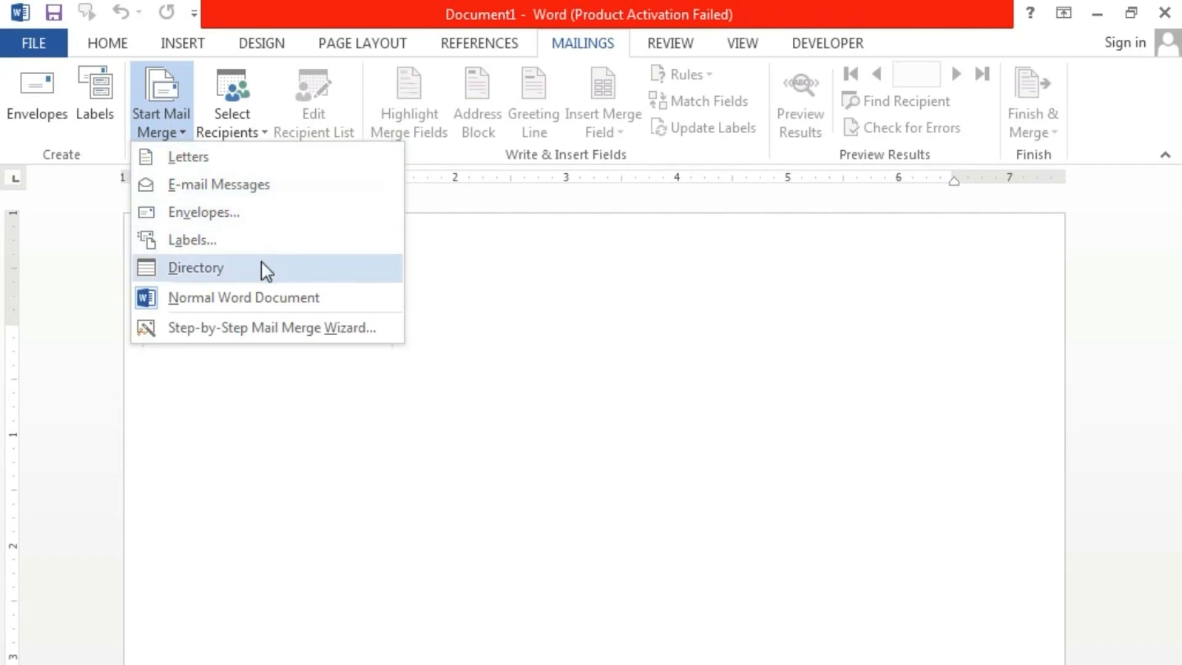
click(502, 285)
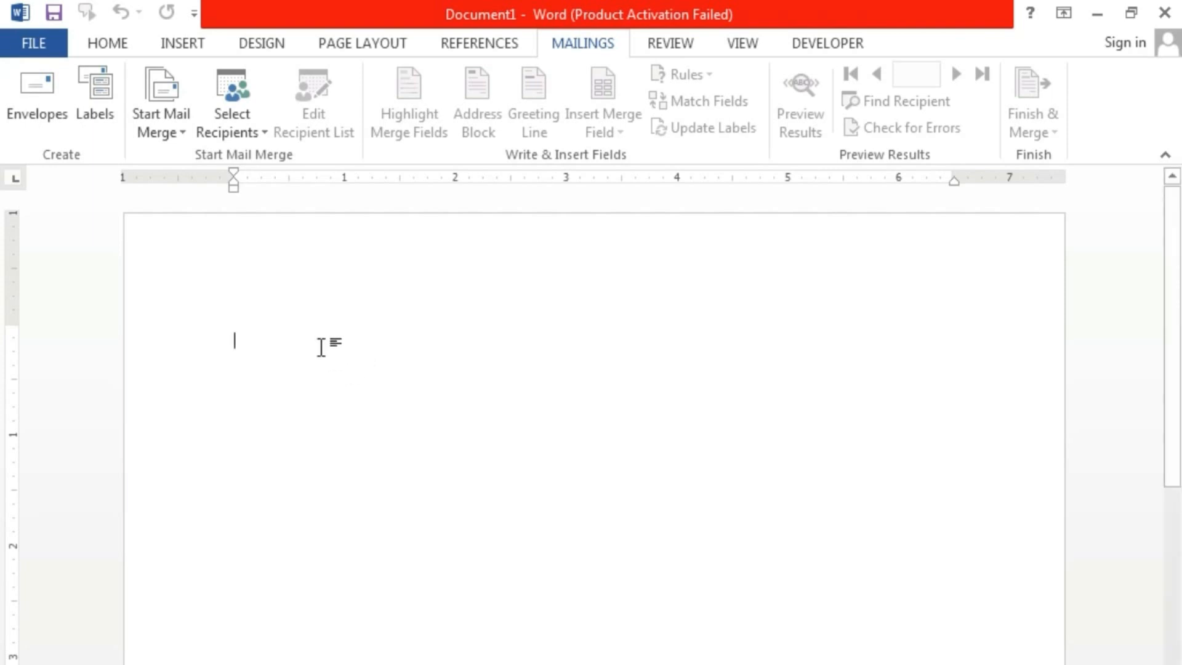
click(182, 129)
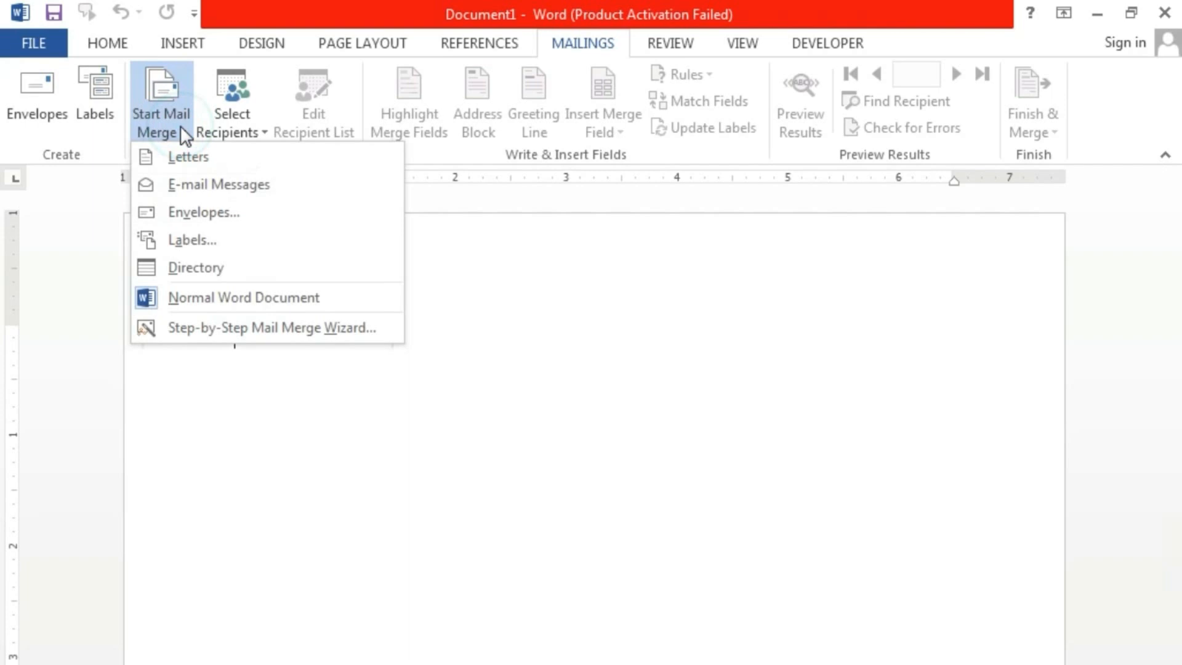
click(204, 156)
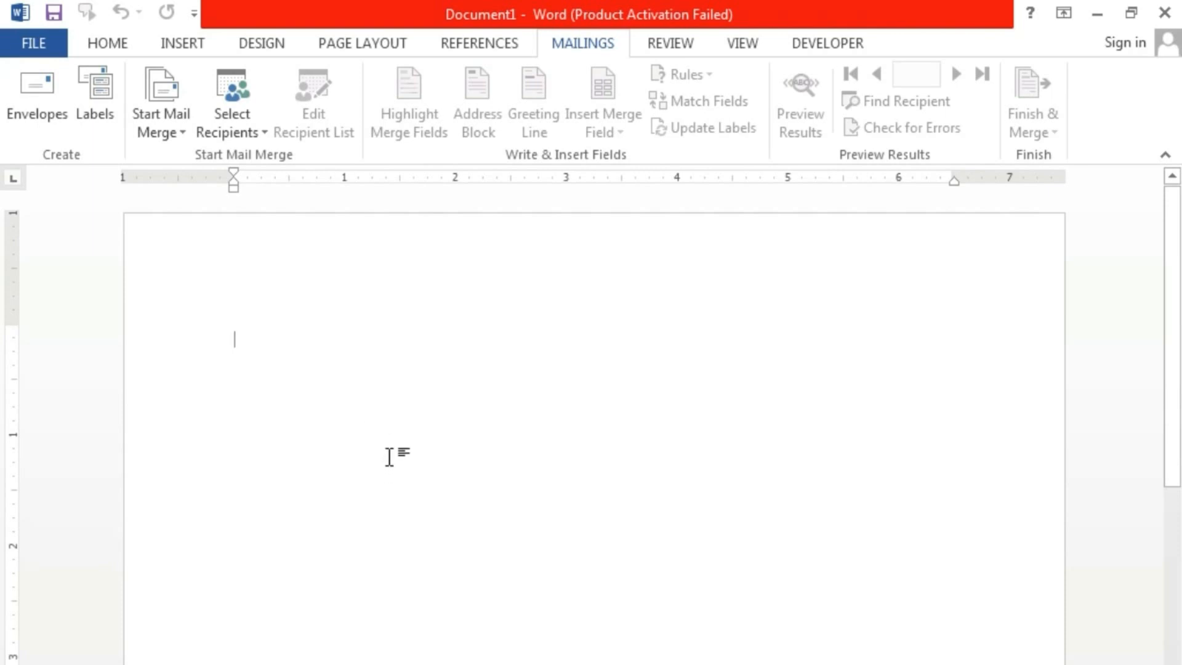
- Type 'To,', blank address lines, 'Dear' and =rand() sample paragraphs, then select everything
text(To,)
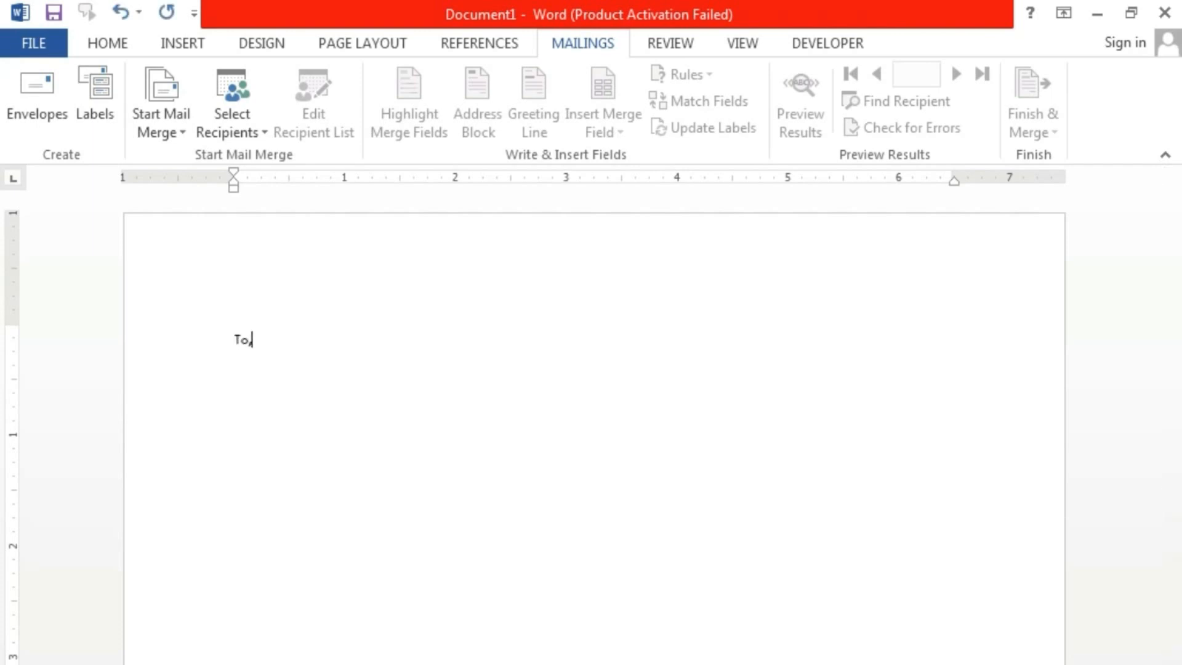
key(Return)
key(Return)
key(BackSpace)
key(Return)
key(Return)
key(Return)
key(Return)
text(dear)
key(Return)
text(=rand())
key(Return)
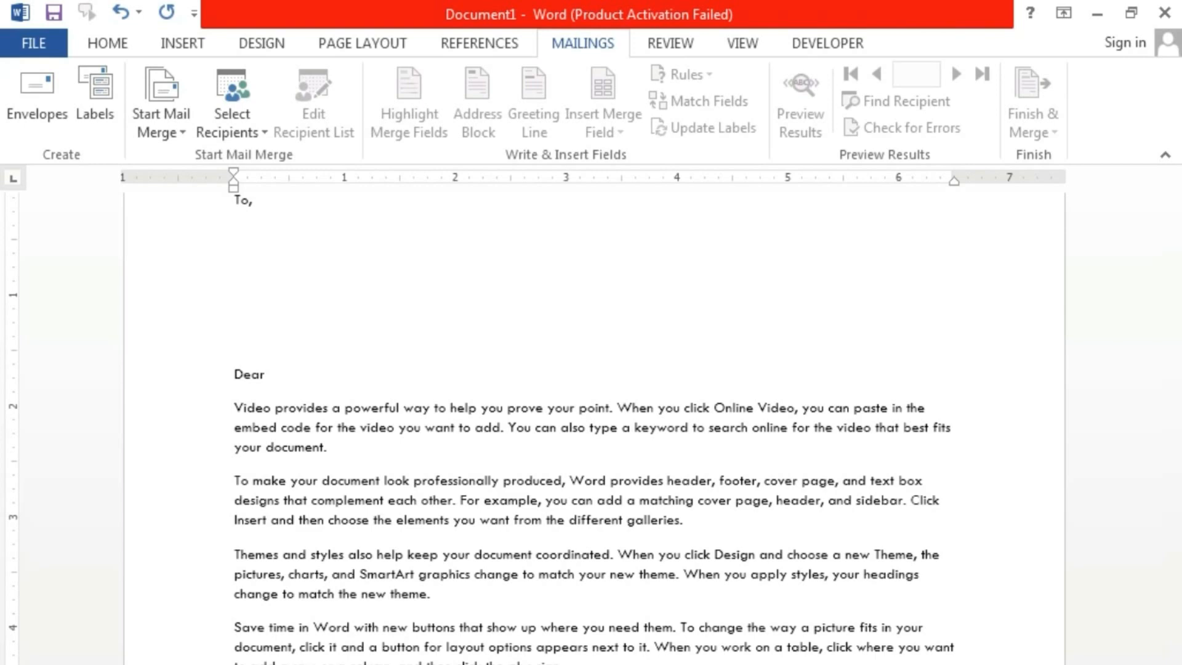
scroll(591, 431, down, 1)
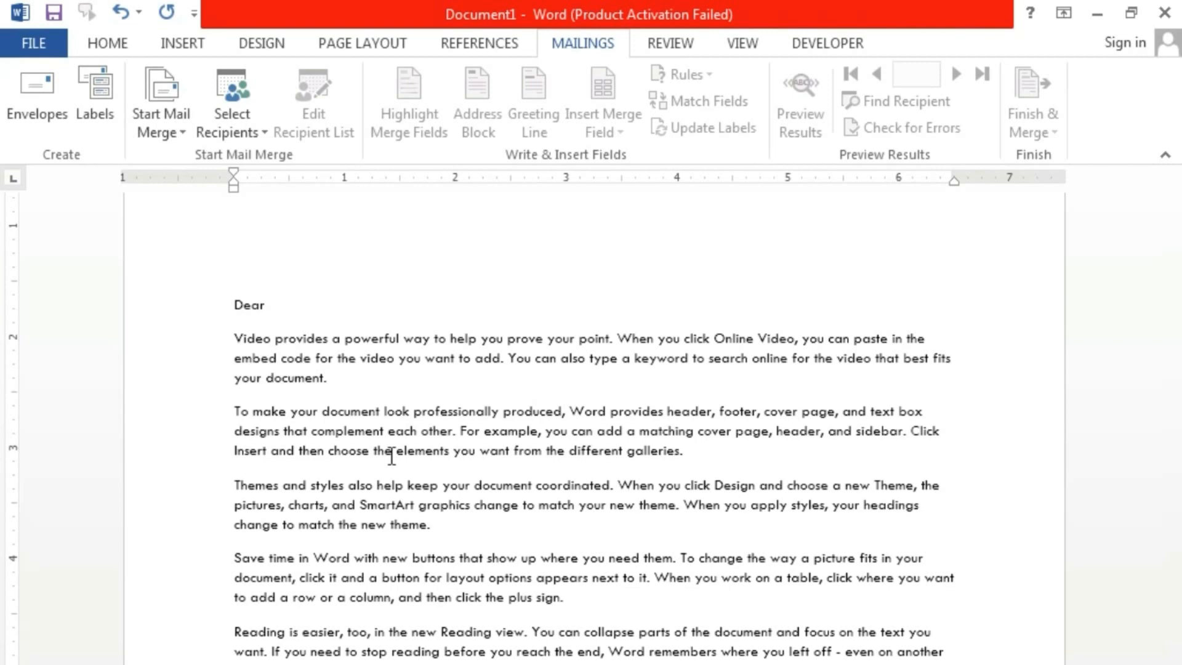
key(ctrl+a)
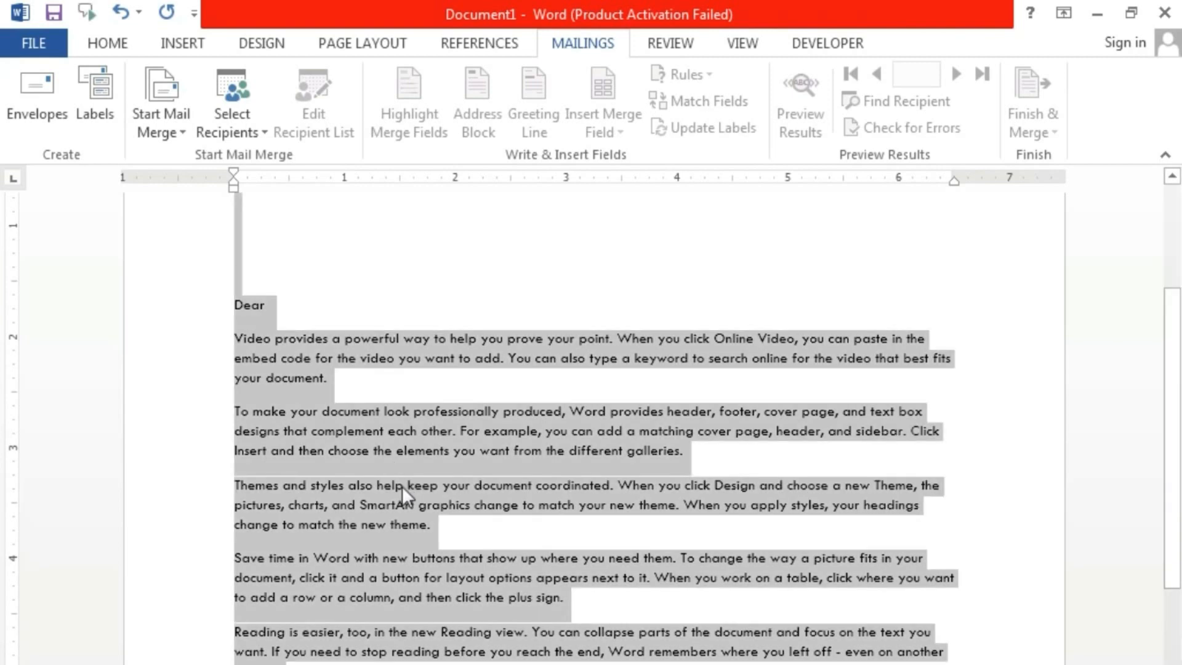
- Format the whole letter as 12 pt Times New Roman, justified
click(102, 42)
click(262, 84)
click(263, 85)
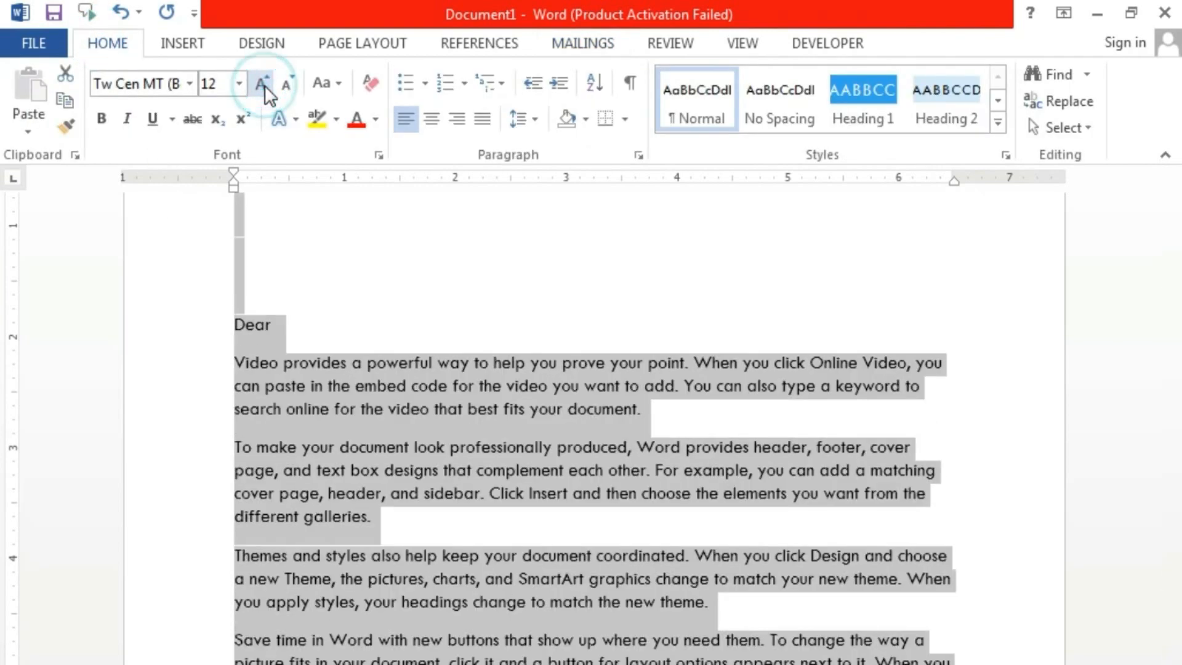
click(482, 119)
click(169, 84)
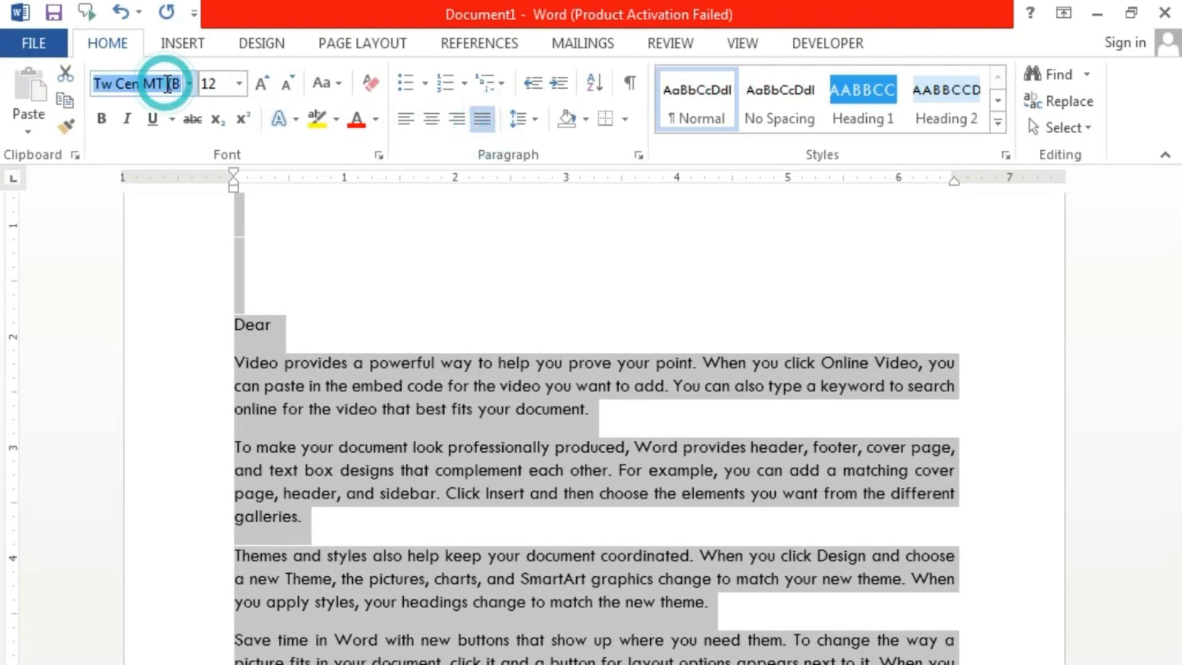
text(Times New Ro)
key(Return)
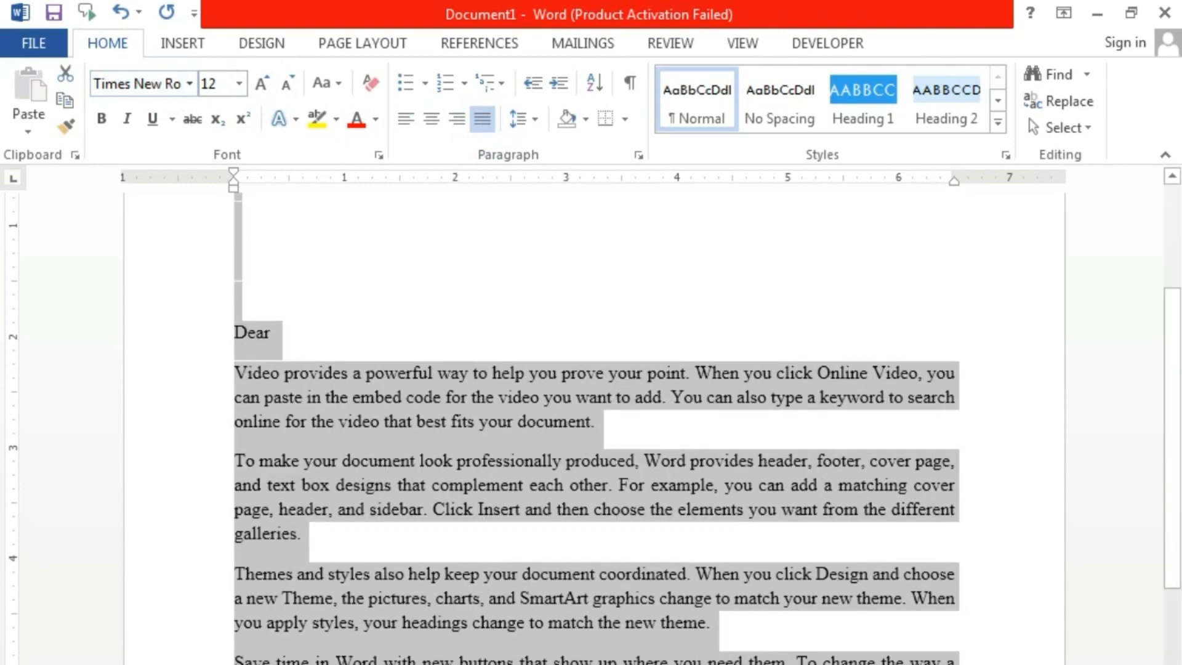
scroll(505, 413, up, 3)
click(471, 410)
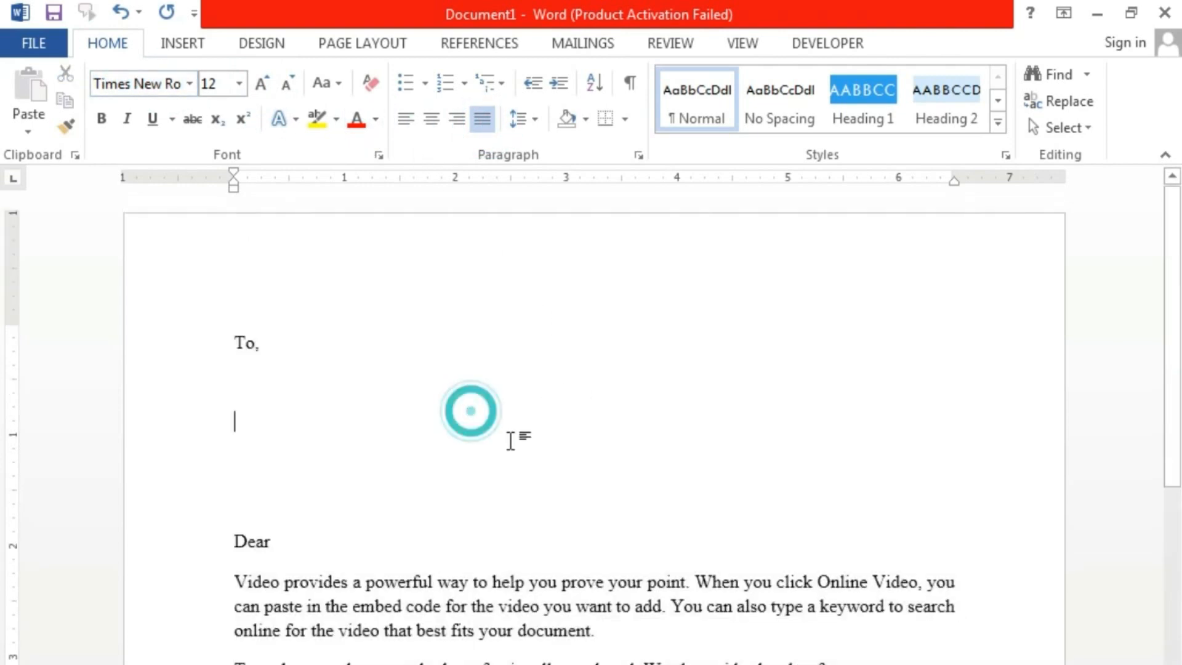
- Add a subject line 'subject:- Letter for Job Interview' above Dear
click(275, 377)
scroll(554, 486, down, 6)
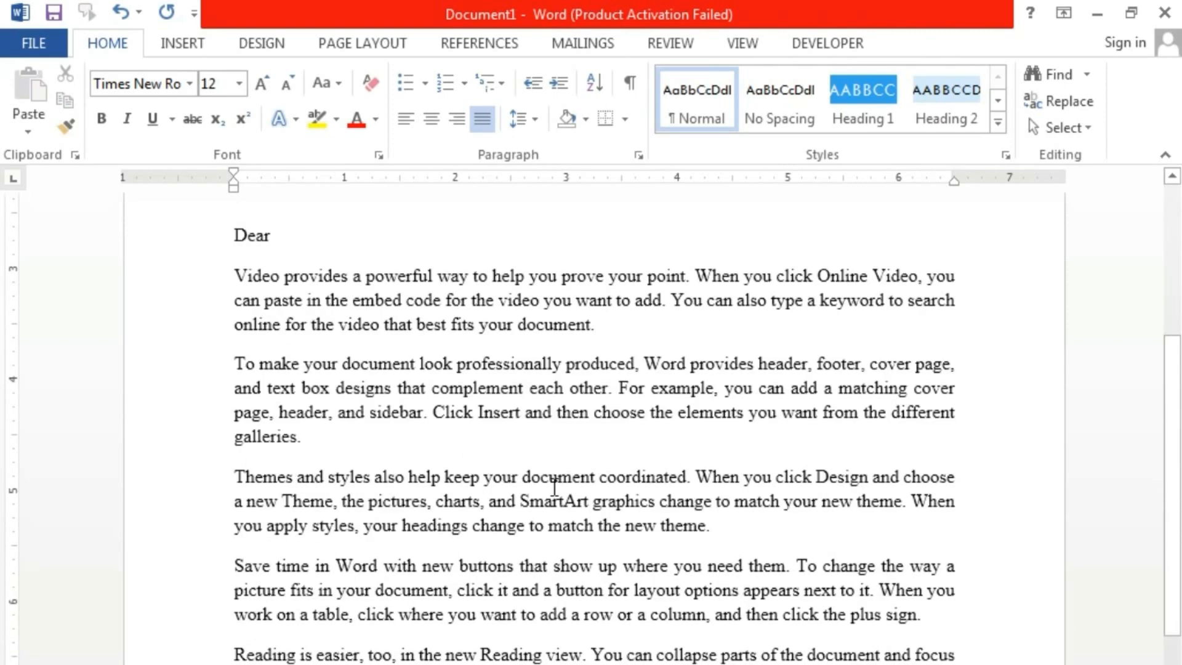
scroll(552, 490, up, 6)
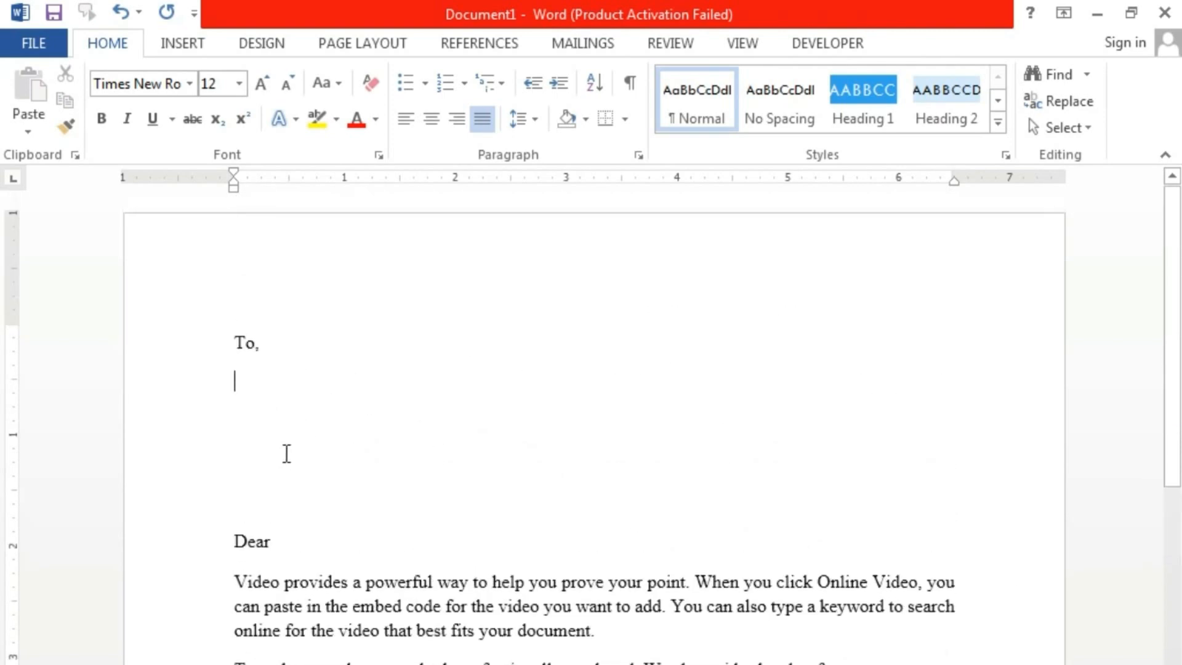
click(251, 488)
key(Return)
text(s)
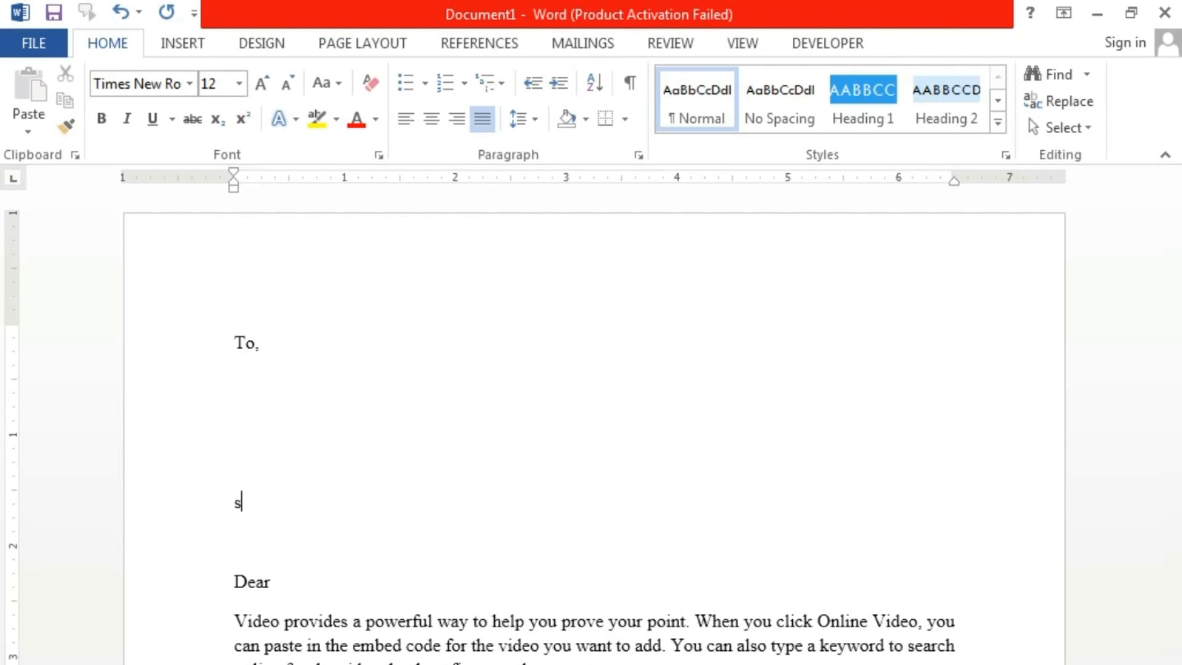
text(ubject:-)
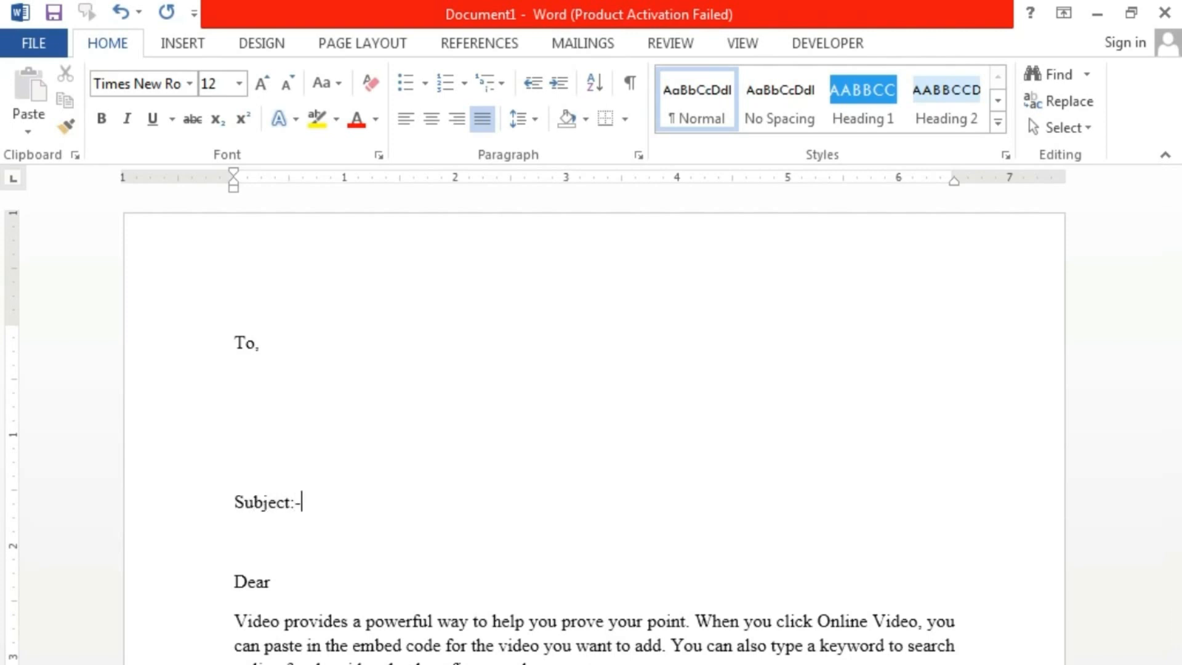
key(Tab)
text(Letter)
key(BackSpace)
key(BackSpace)
key(BackSpace)
key(BackSpace)
text(tter for J)
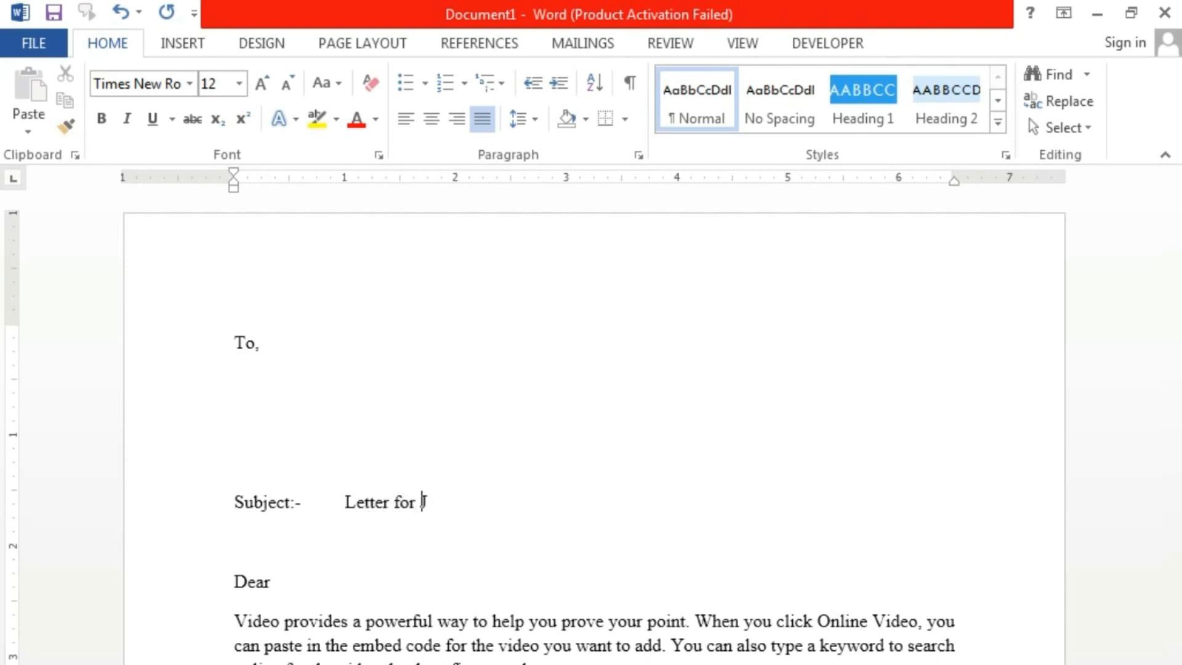
text(ob Interview)
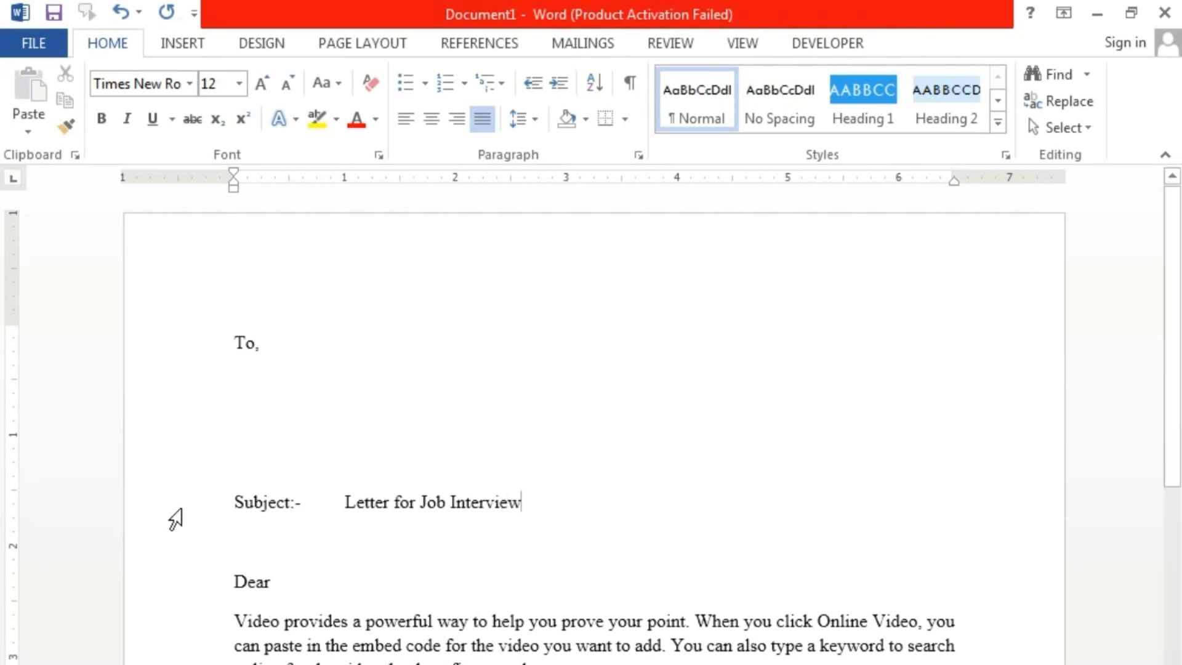
- Make the subject line uppercase, correct it to 'SUBJECT: -', and bold it
click(155, 505)
key(shift+F3)
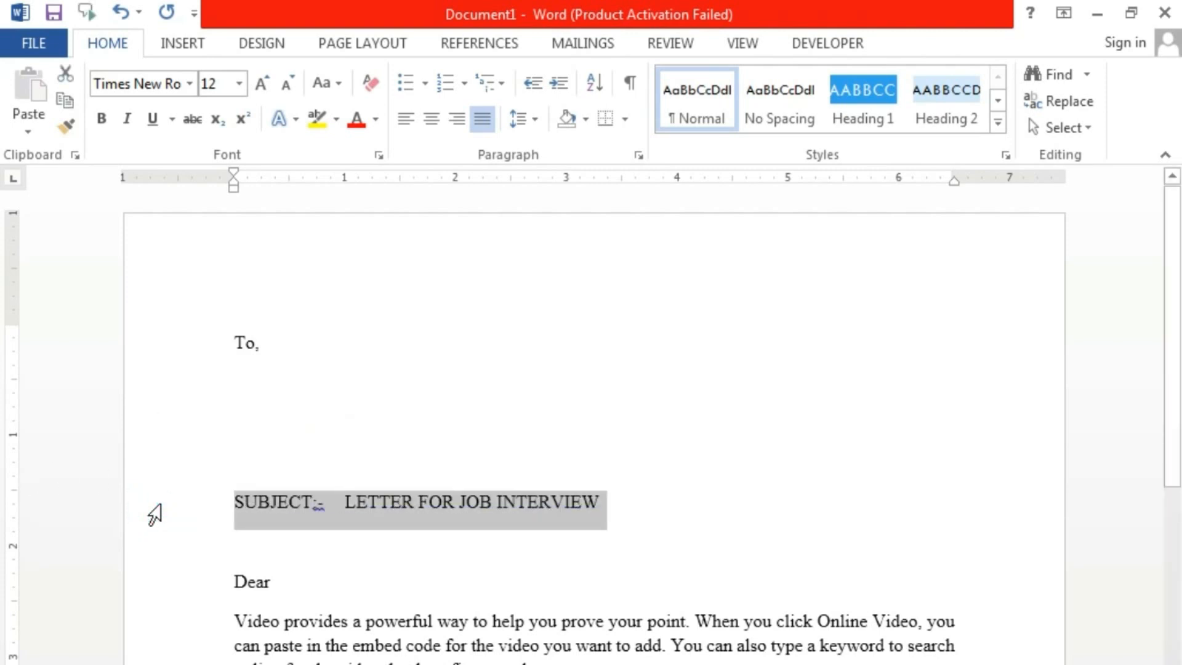
click(404, 569)
right_click(318, 502)
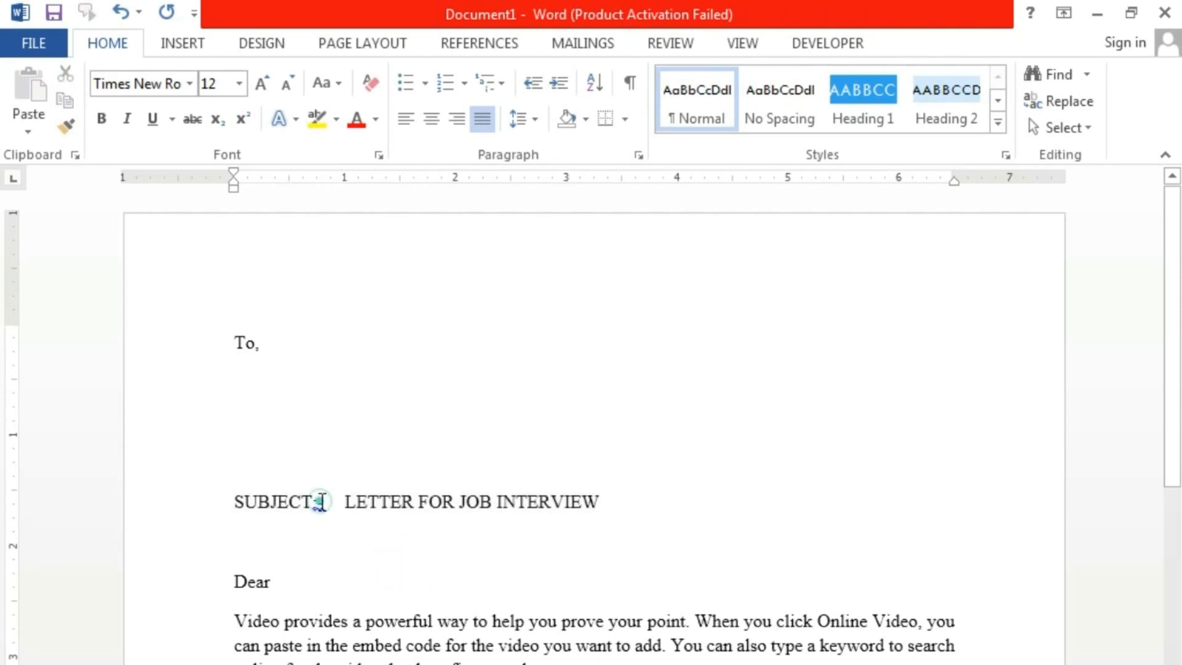
click(397, 530)
click(173, 514)
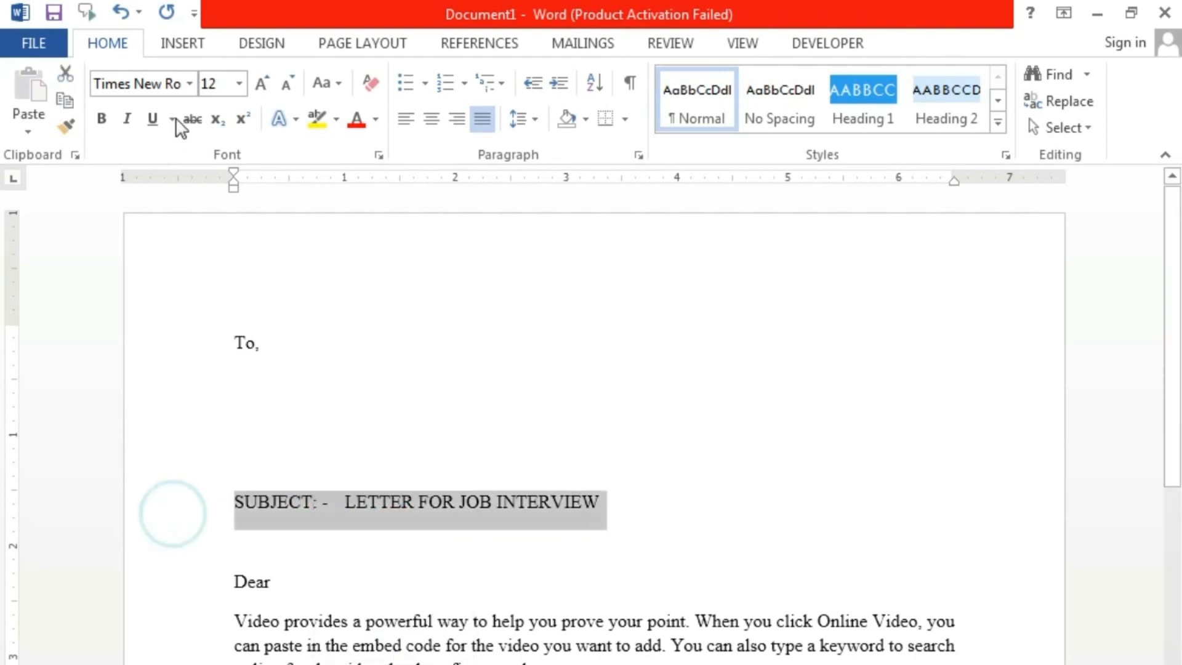
click(102, 118)
click(343, 328)
click(276, 374)
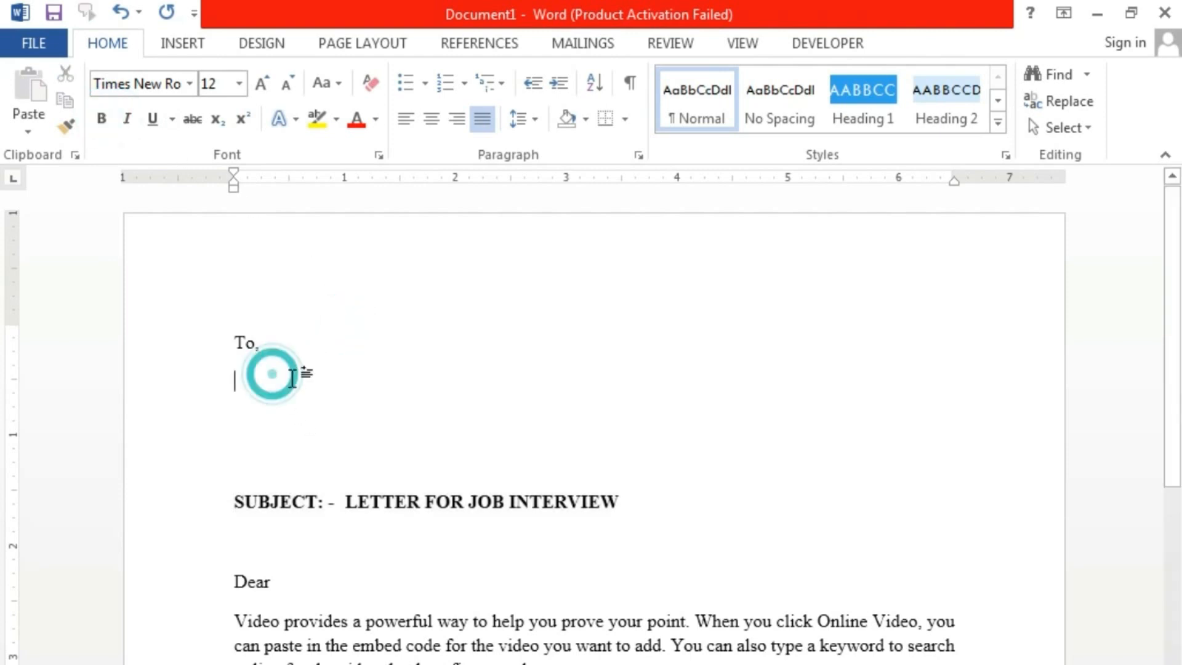
click(567, 42)
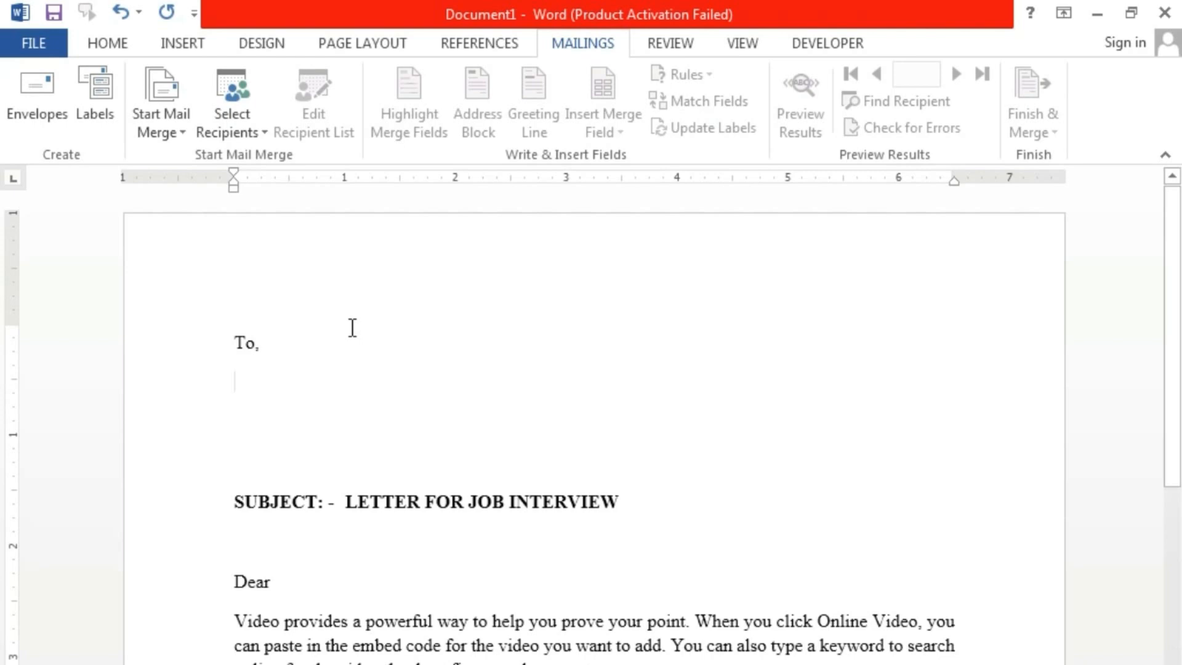
- Show the Select Recipients choices for the letter's mail merge list
scroll(378, 495, down, 9)
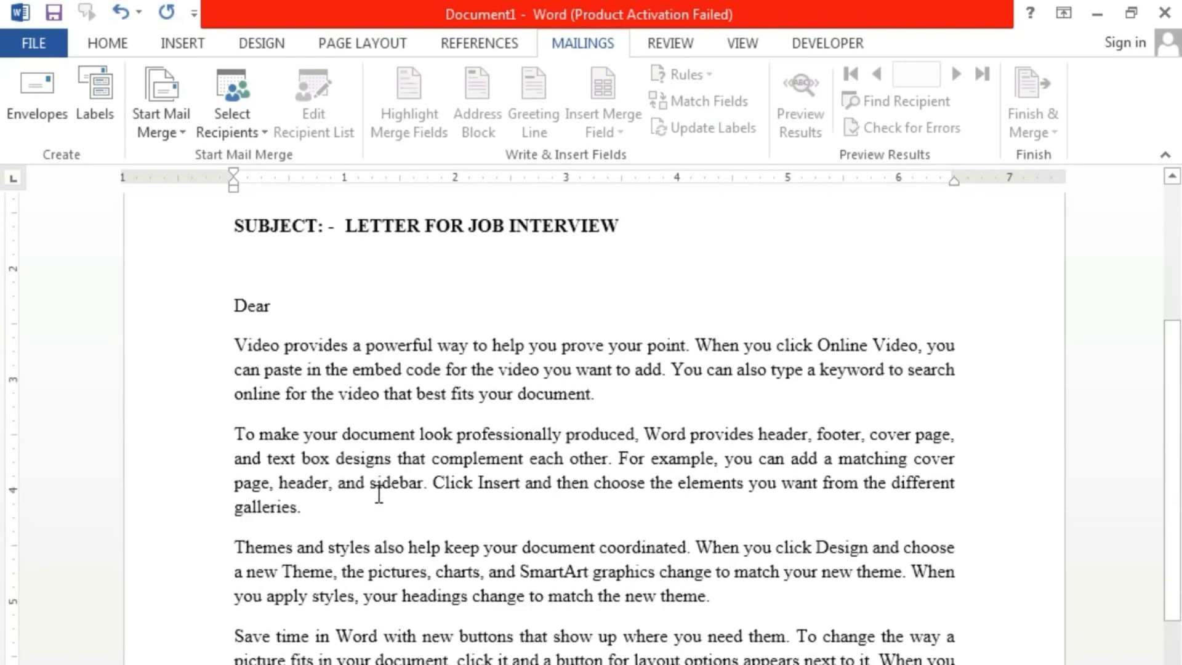
scroll(378, 495, up, 5)
scroll(379, 494, up, 5)
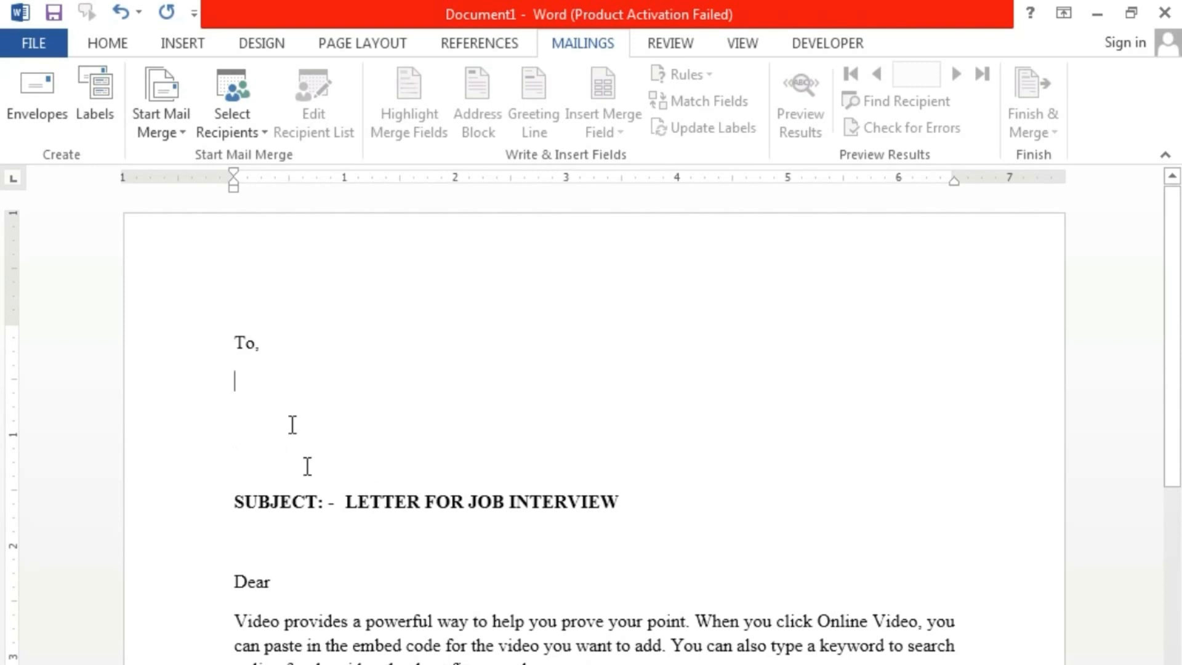
click(262, 130)
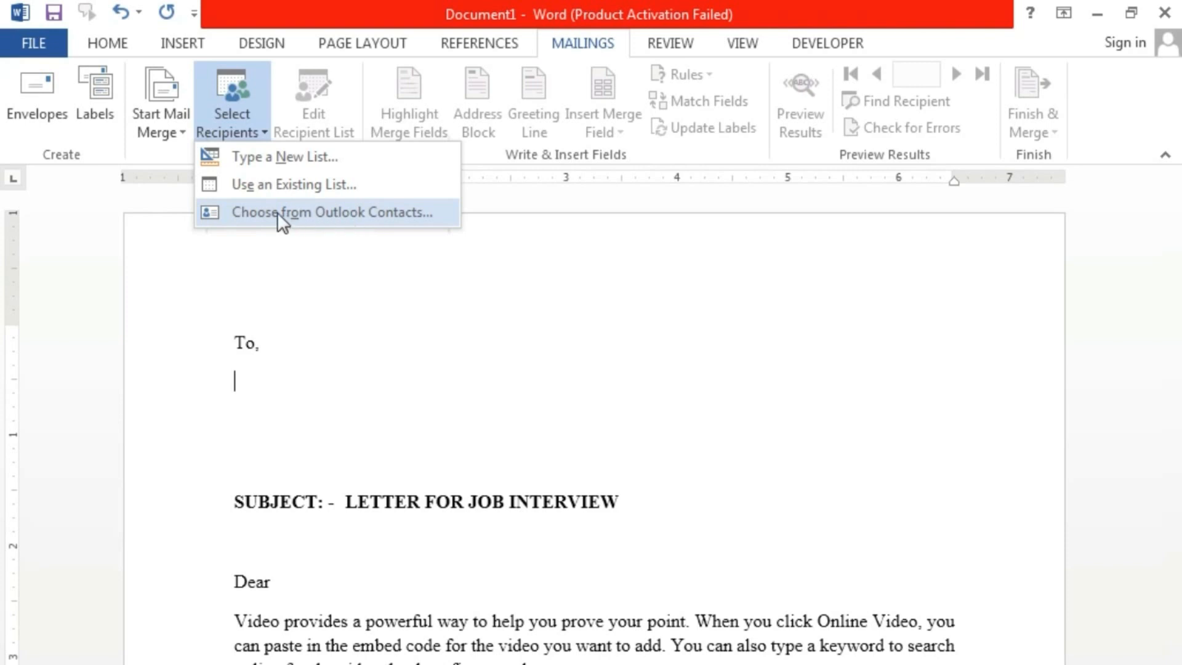
- Start a new address list, widen it, and open Customize Columns
click(323, 161)
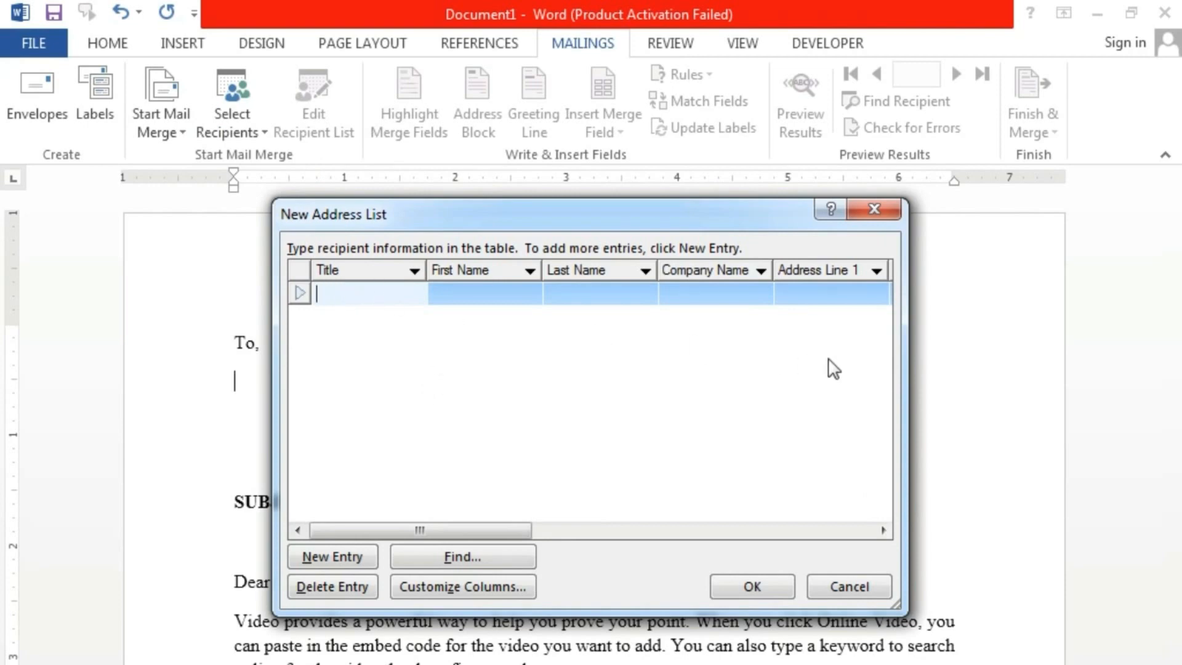
drag(905, 370, 1165, 369)
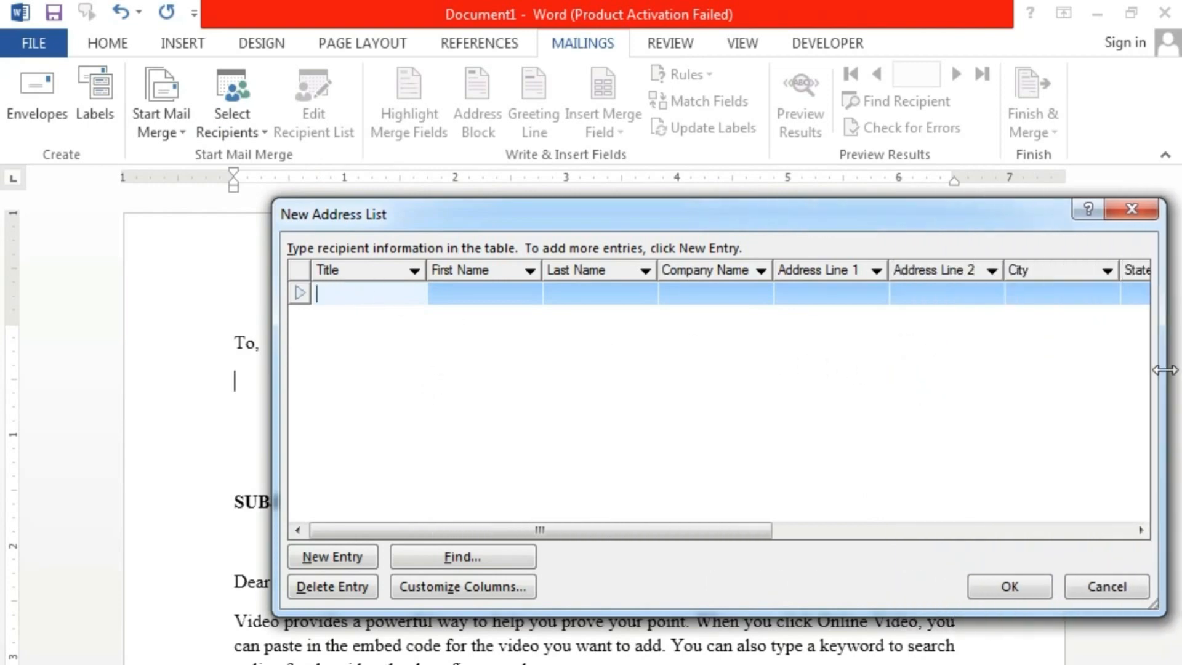
drag(274, 372, 45, 373)
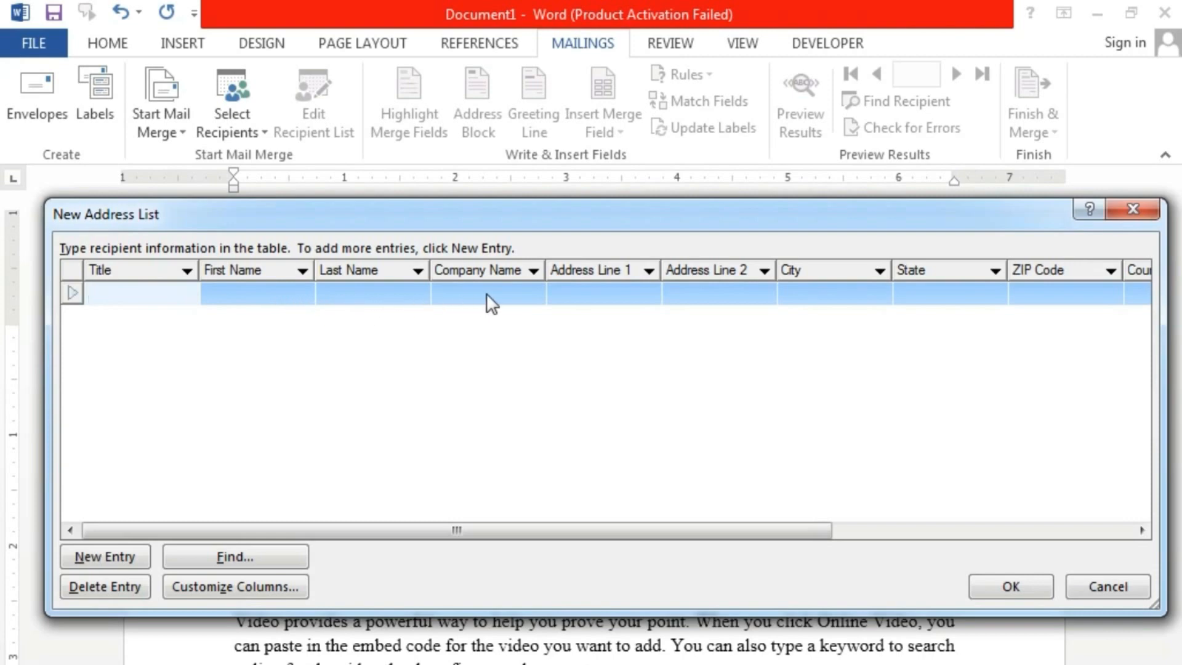
drag(456, 533, 309, 436)
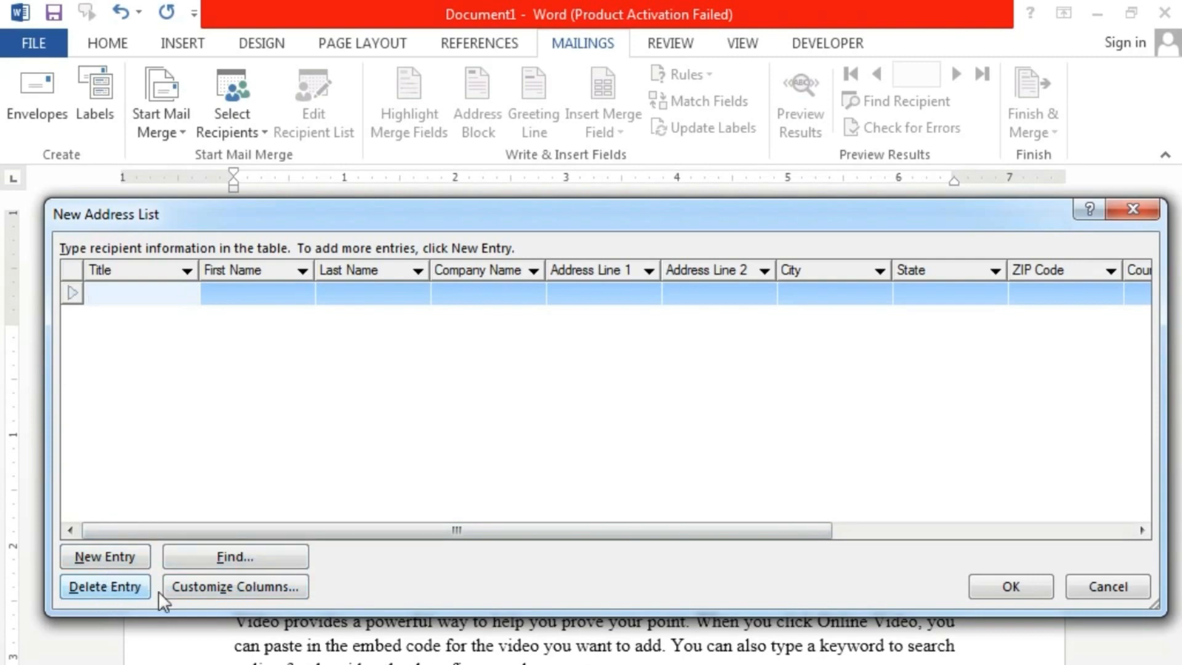
click(226, 588)
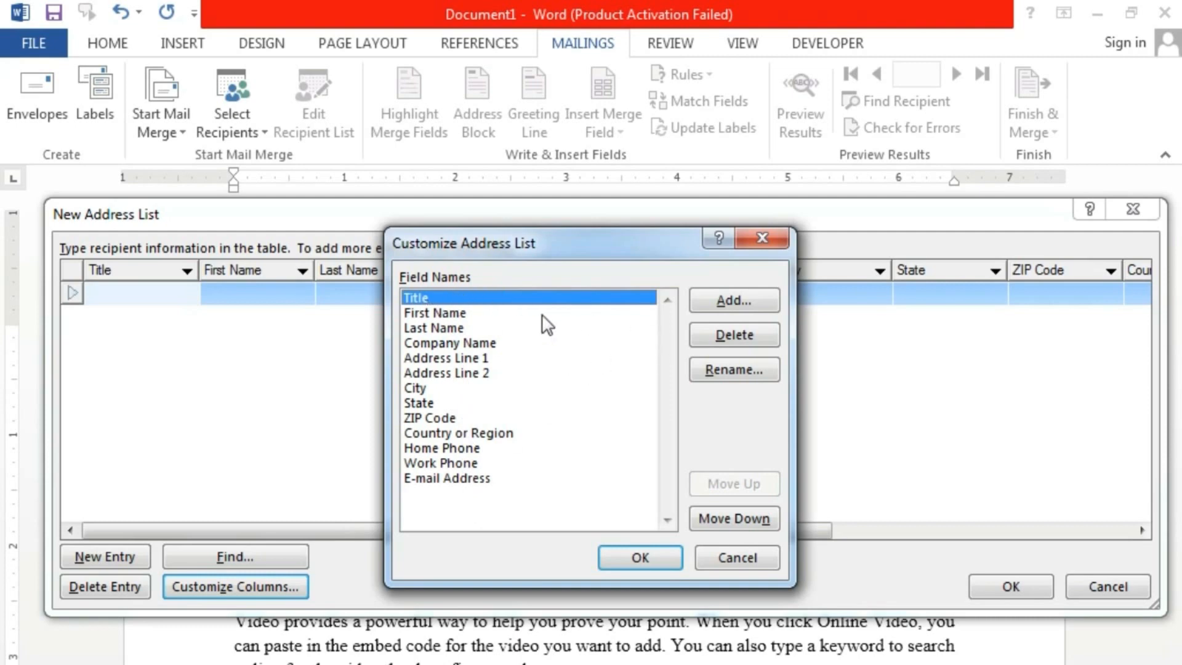
- Delete the Title, Last Name and Company Name fields from the address list
click(715, 339)
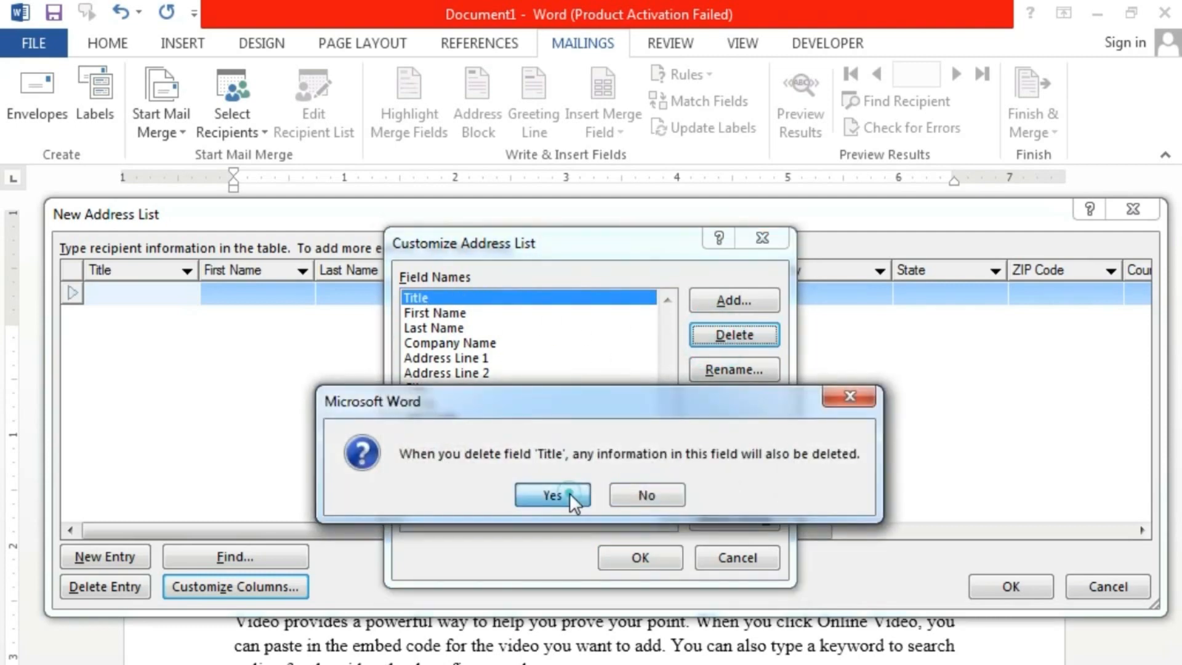
click(571, 492)
click(424, 312)
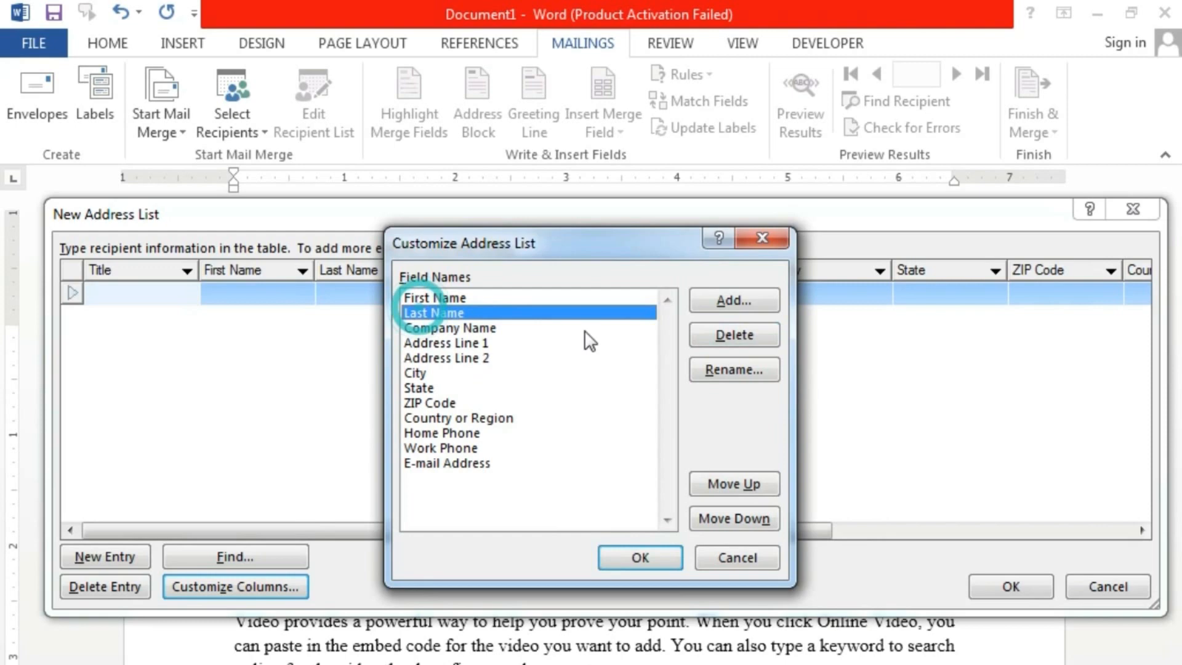
click(730, 338)
click(567, 493)
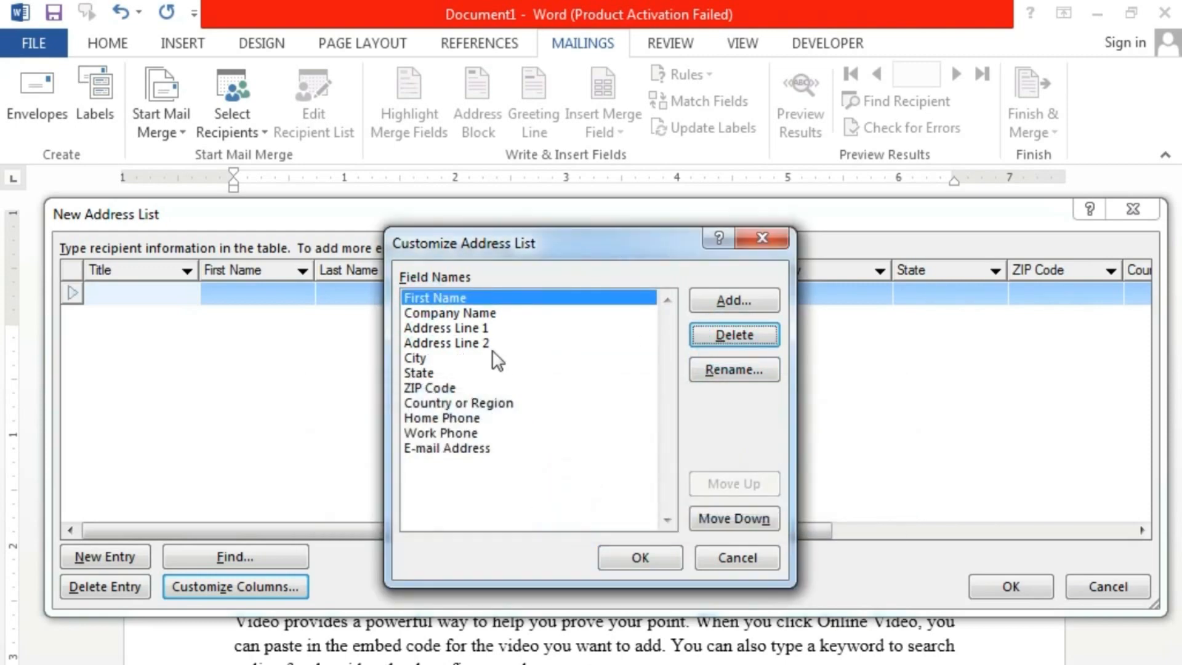
click(487, 313)
click(724, 335)
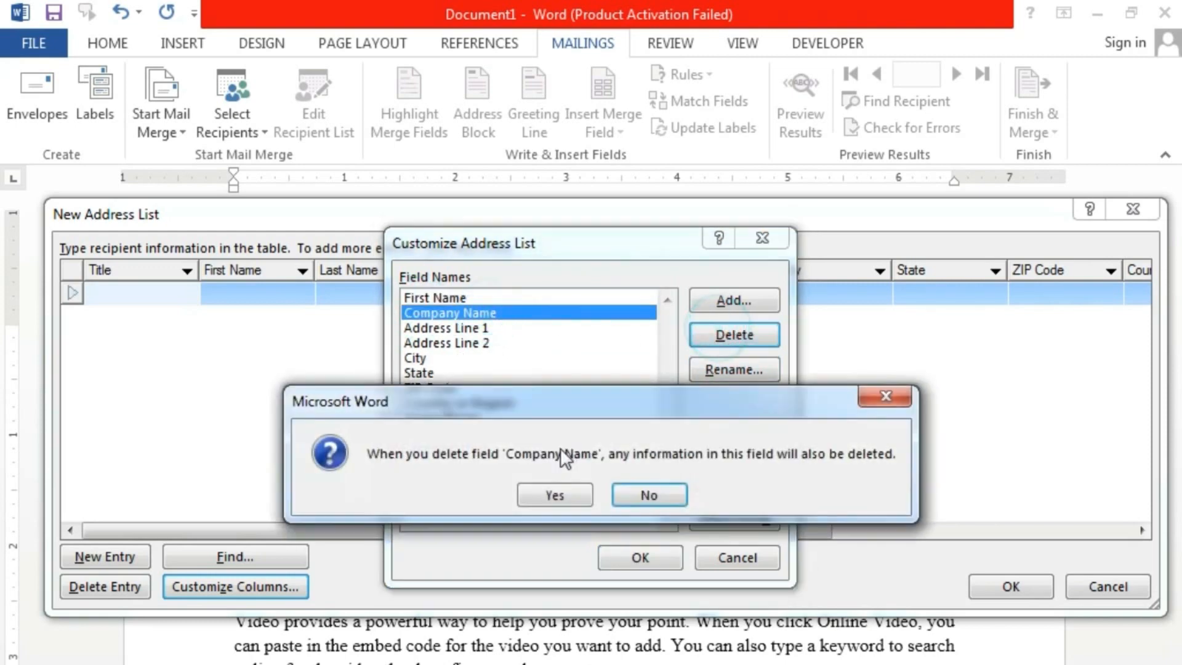
click(554, 493)
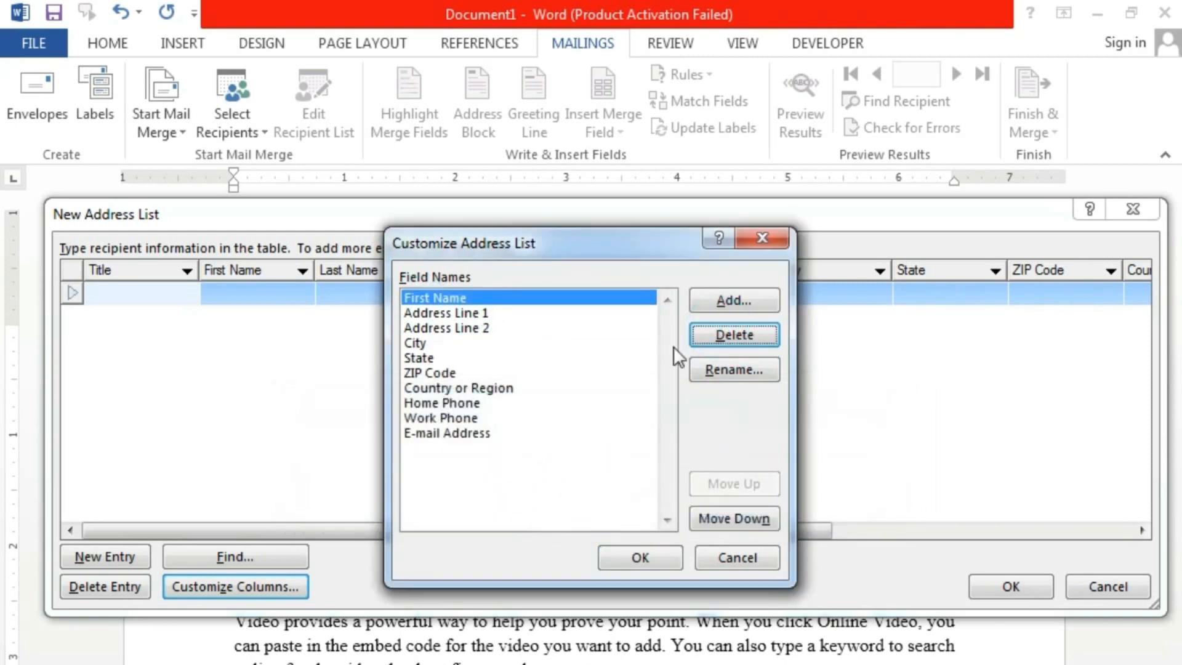
click(729, 301)
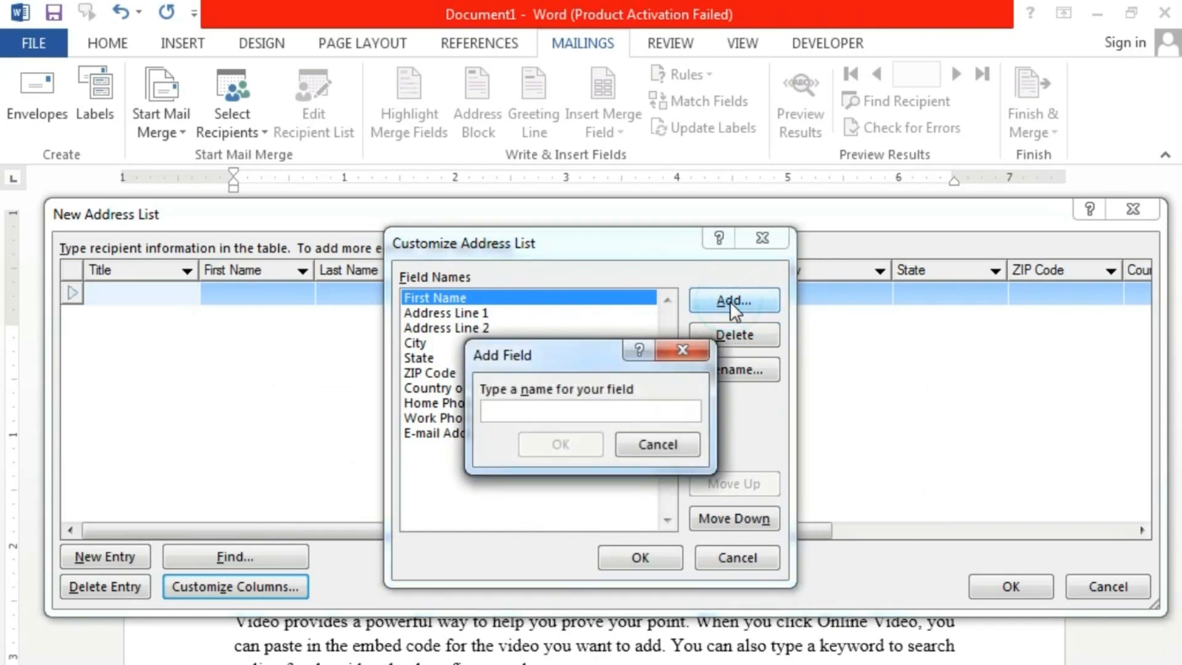
click(681, 446)
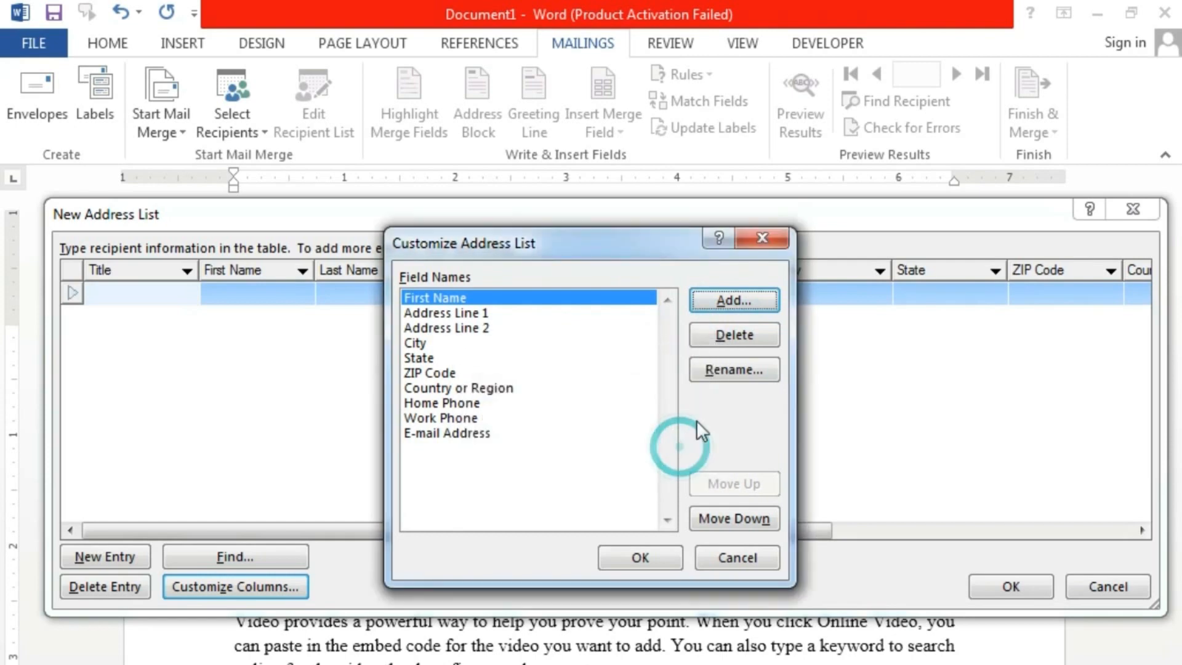
- Rename the Address Line 1 field to Address
click(472, 314)
click(719, 370)
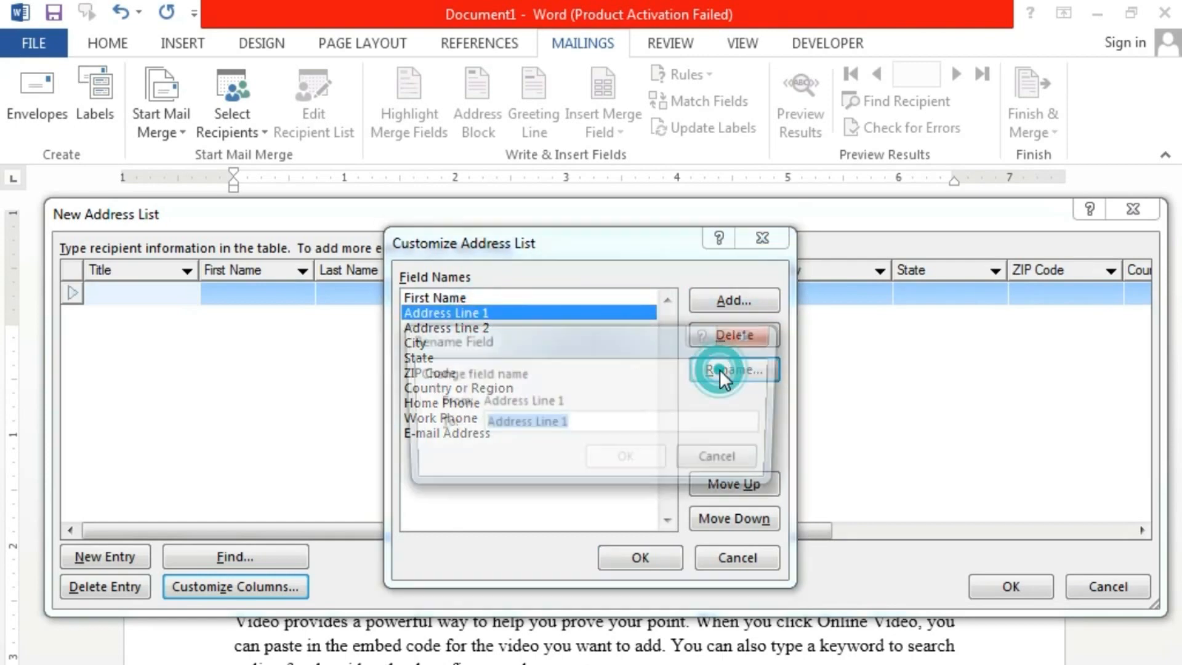
click(585, 421)
key(BackSpace)
key(BackSpace)
key(BackSpace)
key(BackSpace)
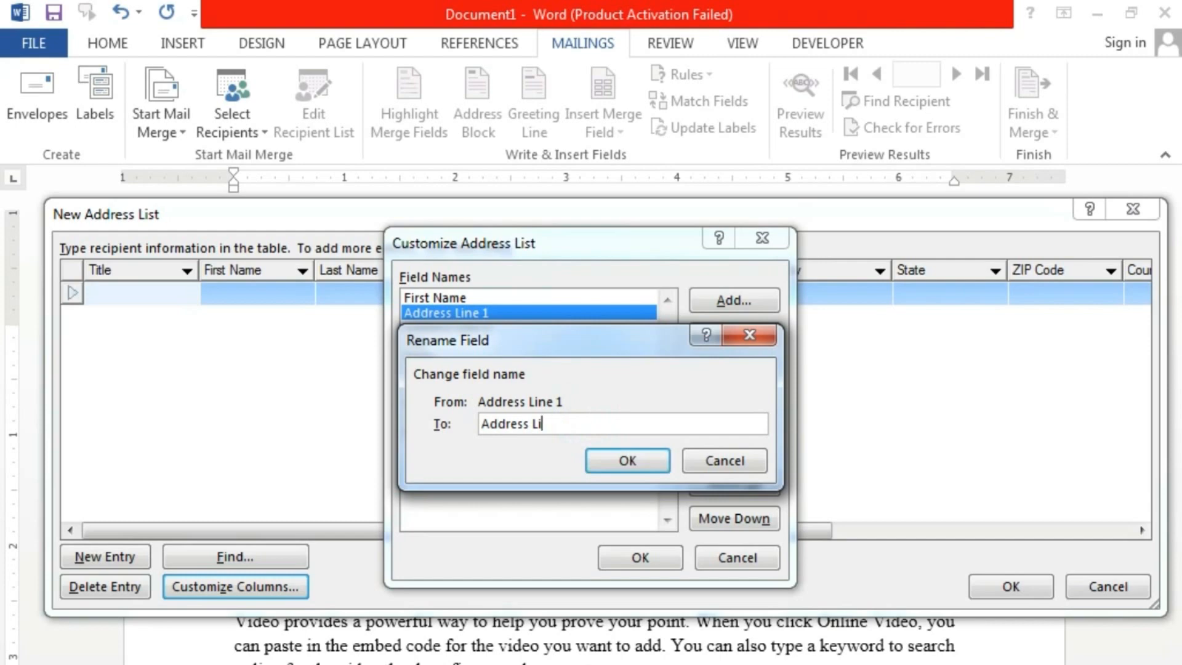
key(BackSpace)
key(BackSpace)
key(BackSpace)
click(633, 463)
- Delete Address Line 2, State, ZIP Code, Country or Region, Work Phone and E-mail Address fields
click(474, 327)
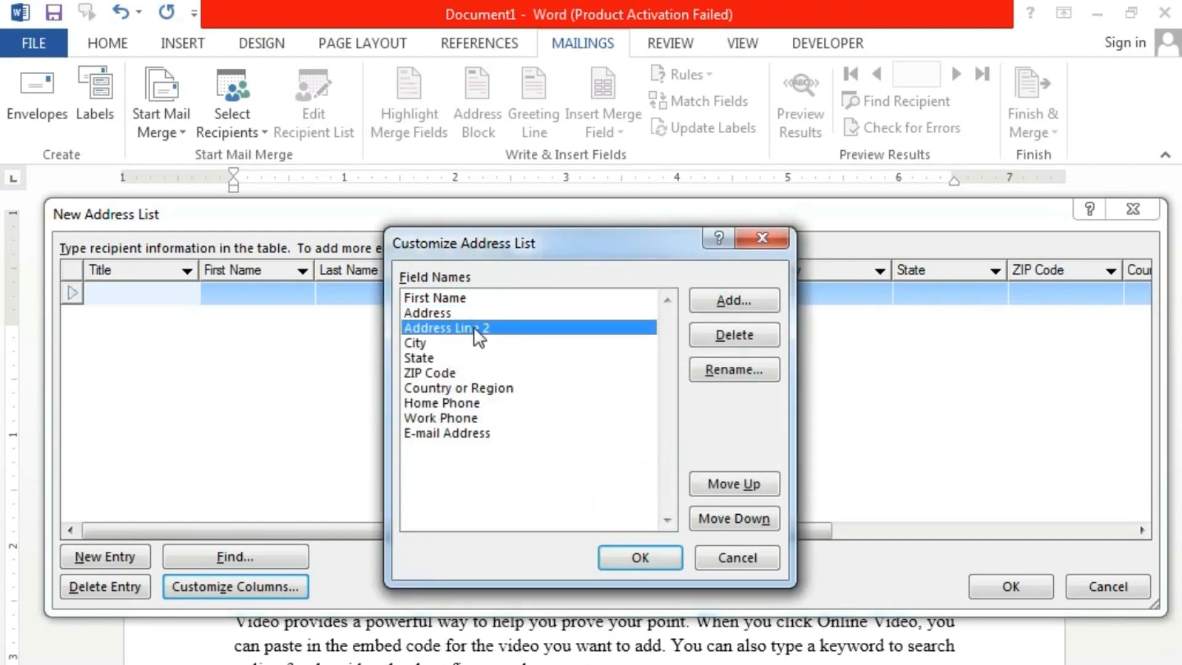
click(725, 338)
click(548, 492)
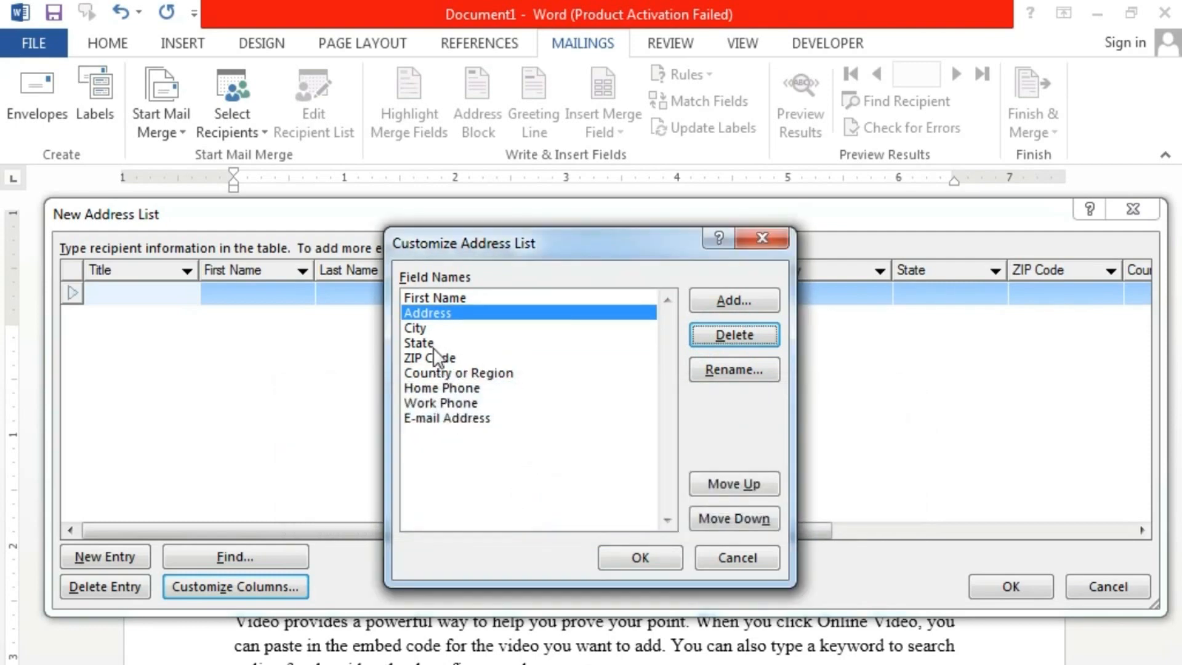
click(436, 342)
click(735, 335)
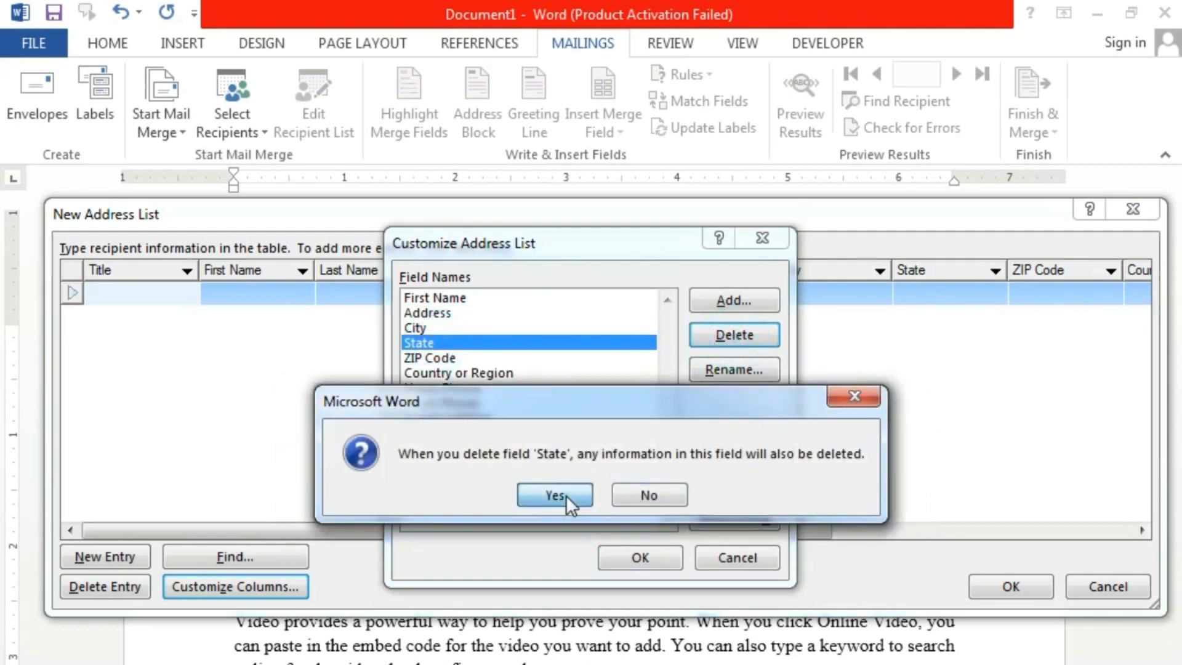
click(567, 495)
click(460, 343)
click(715, 333)
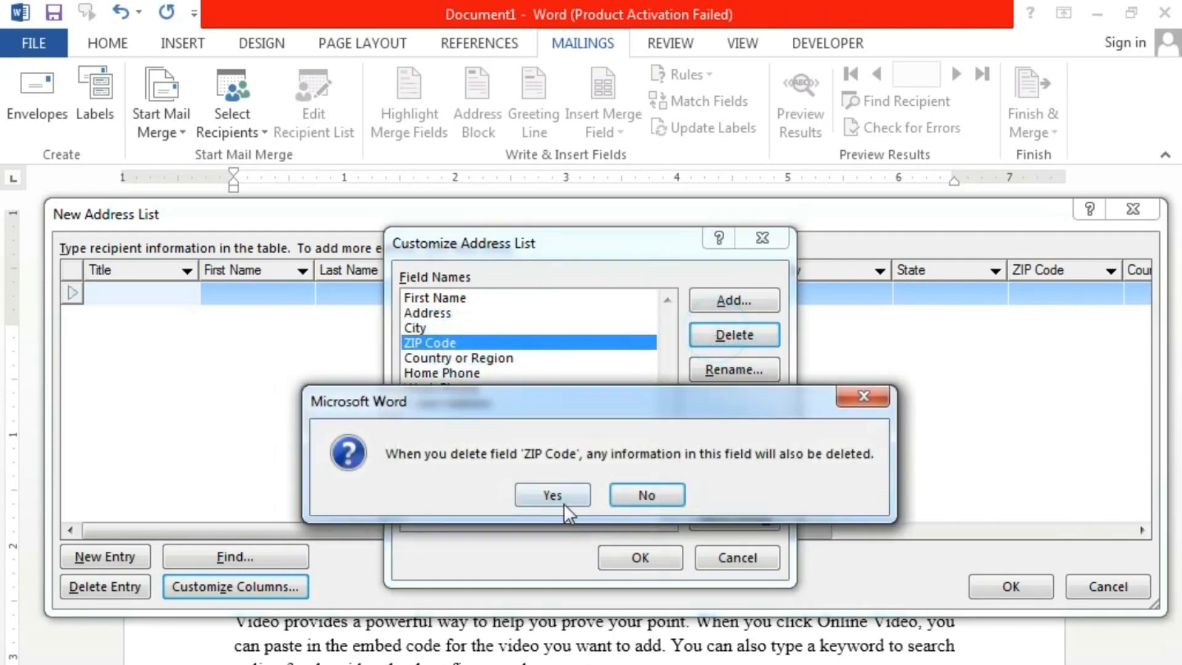
click(565, 505)
click(494, 342)
click(708, 339)
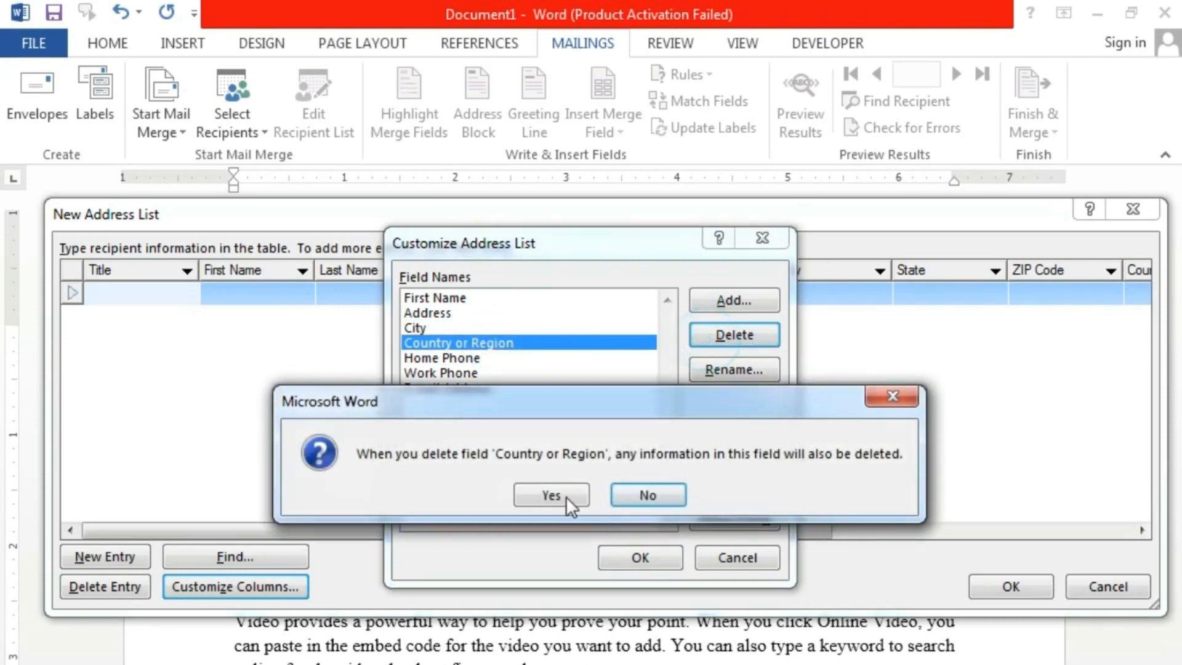
click(567, 496)
click(456, 341)
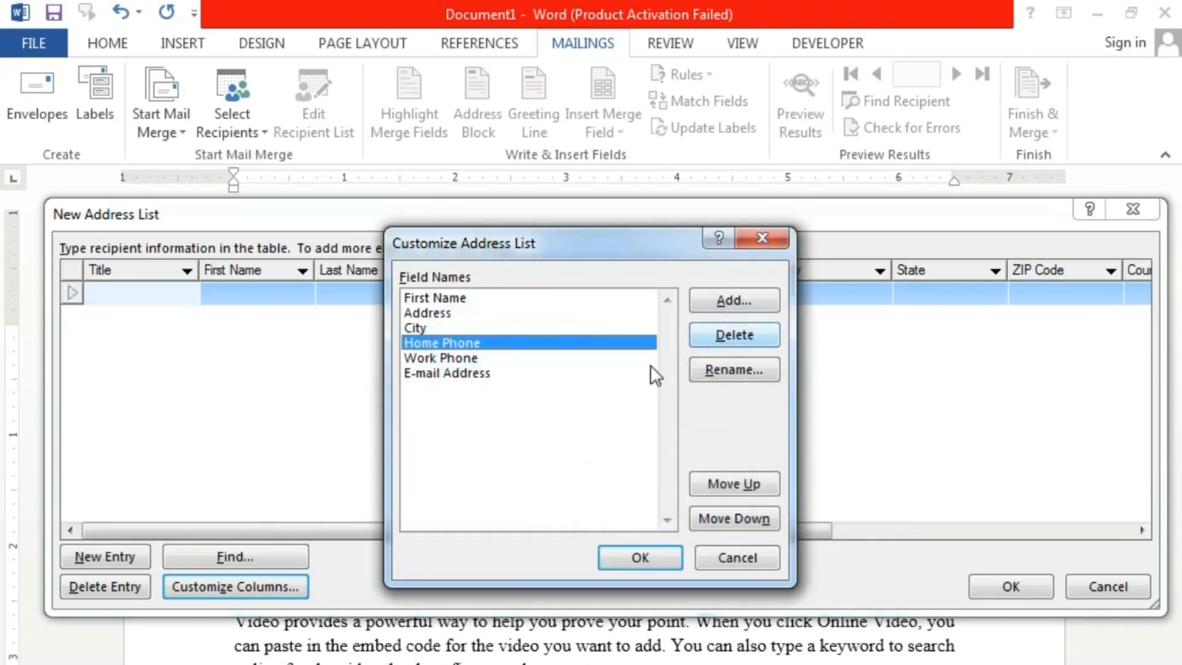
click(493, 359)
click(734, 336)
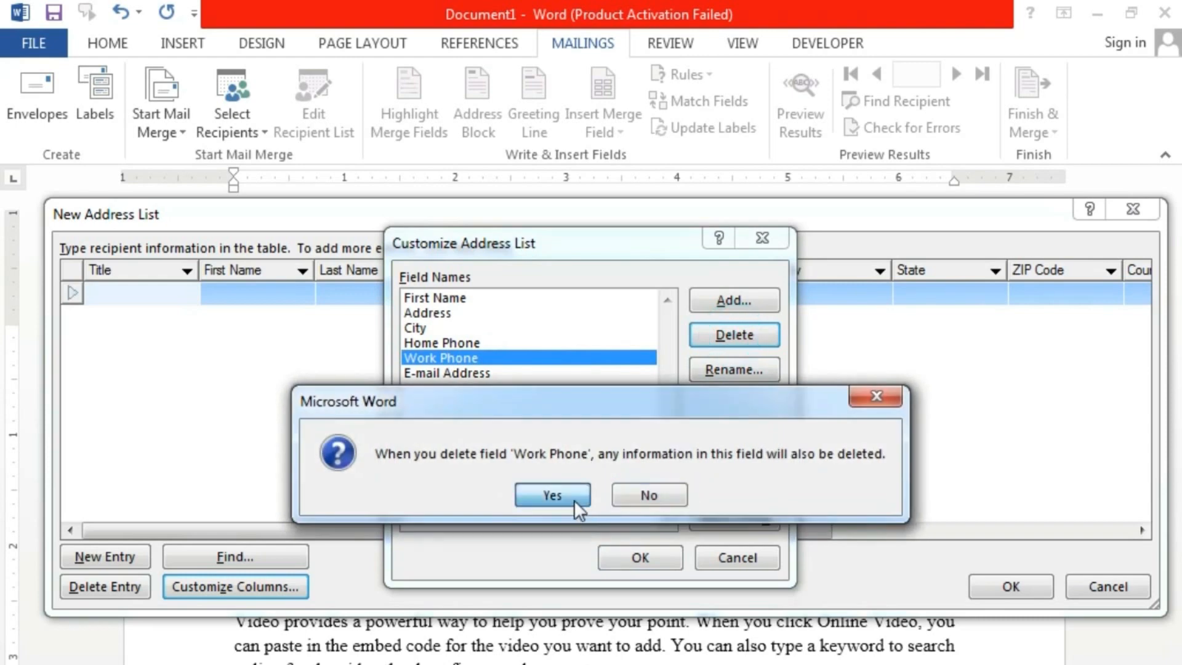
click(573, 499)
click(474, 359)
click(702, 335)
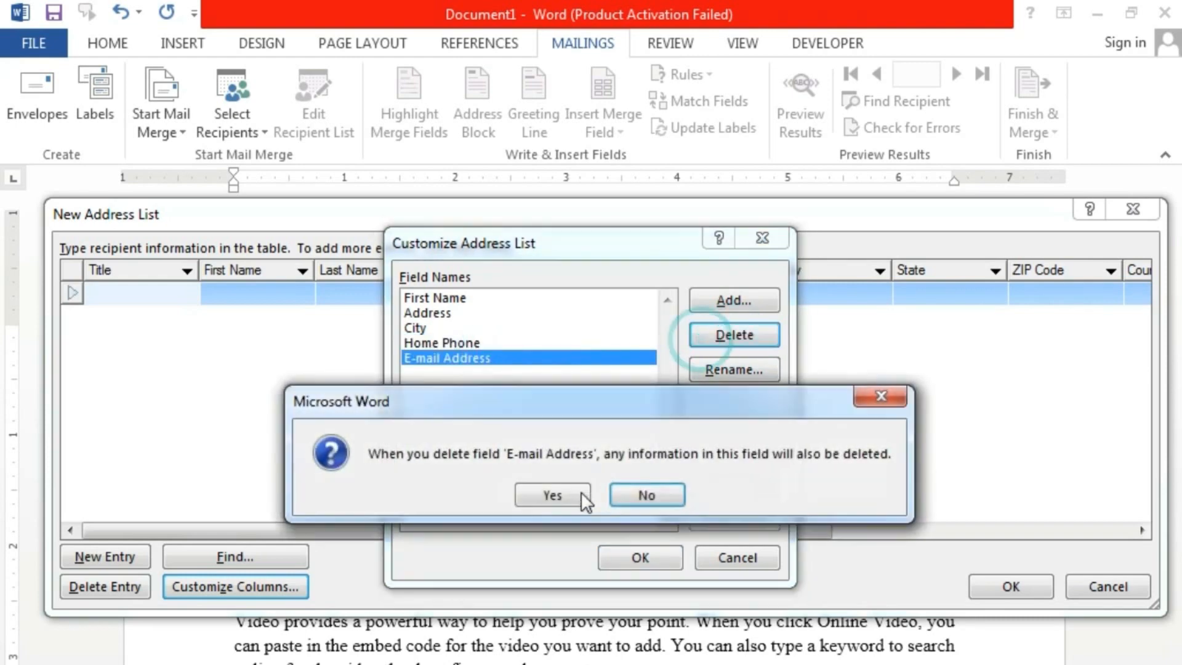
click(574, 496)
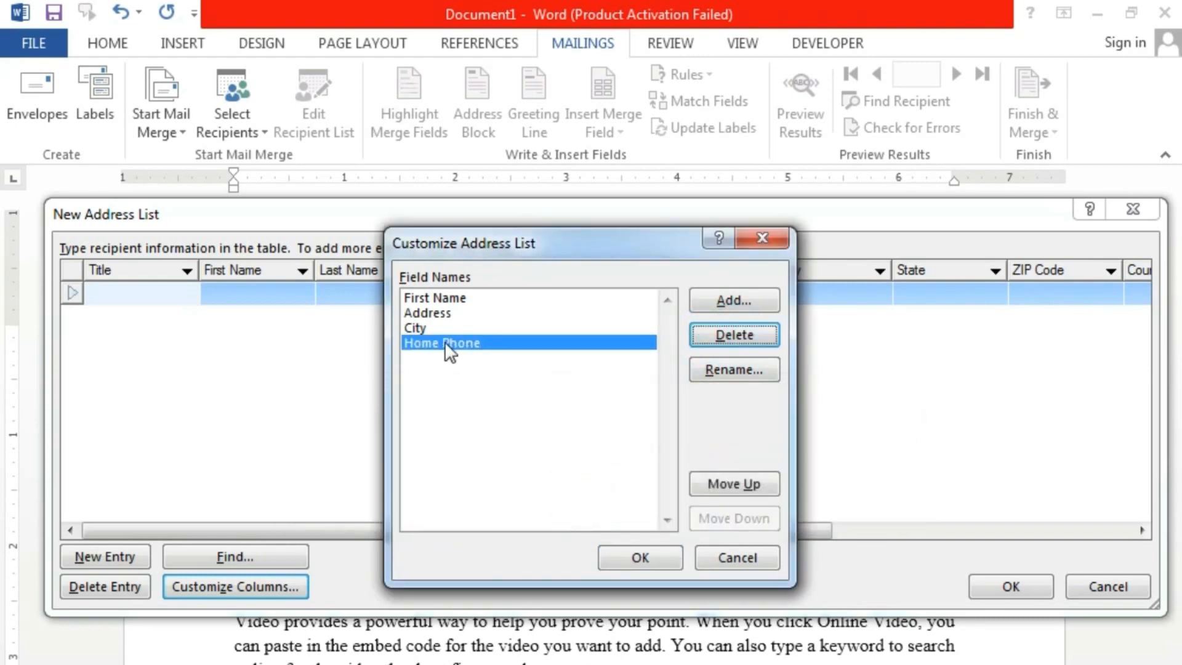
click(737, 375)
- Rename the Home Phone field to Contact No, without the trailing period
click(525, 425)
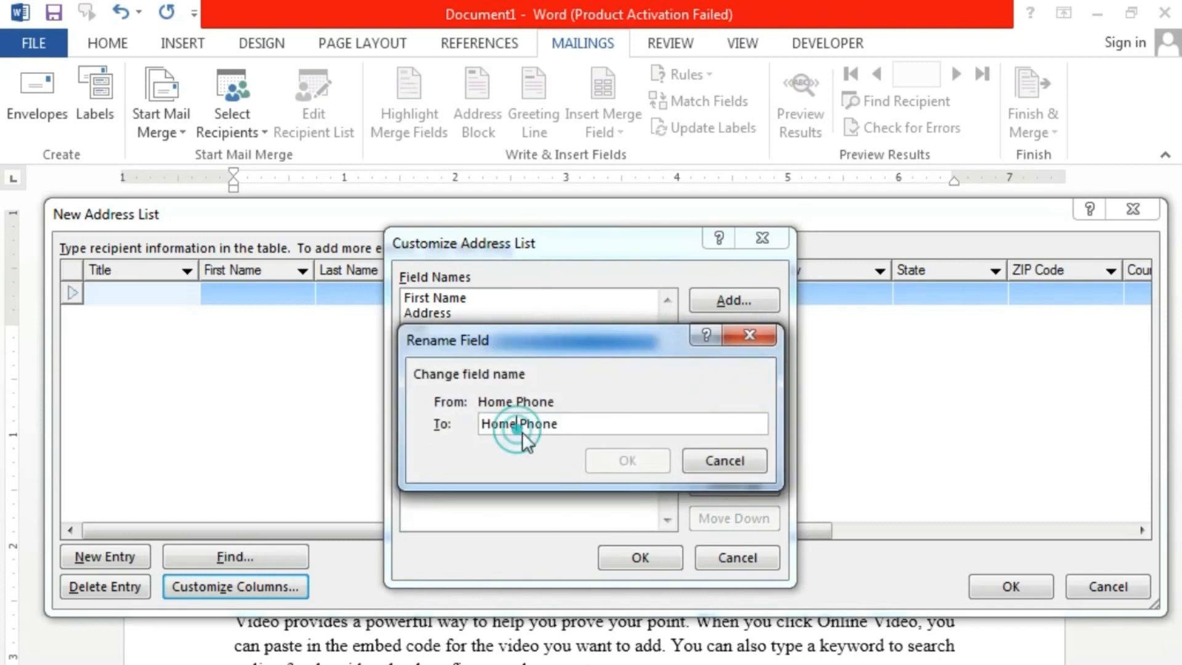
key(BackSpace)
key(BackSpace)
key(BackSpace)
key(BackSpace)
key(BackSpace)
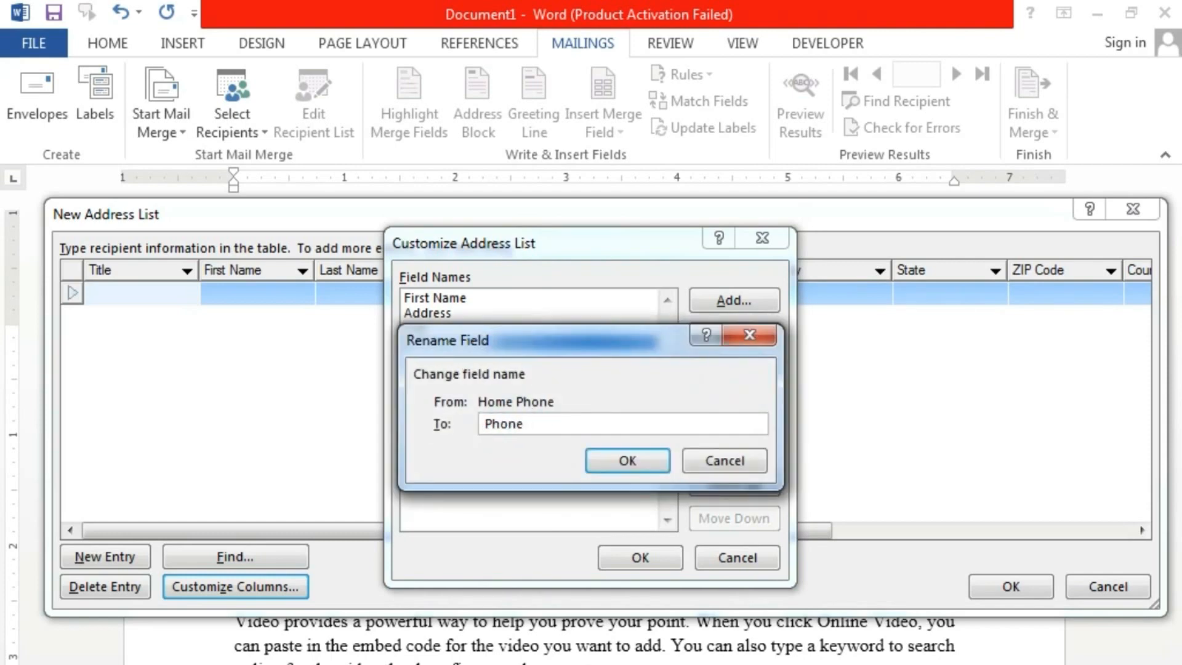
text(Contact No )
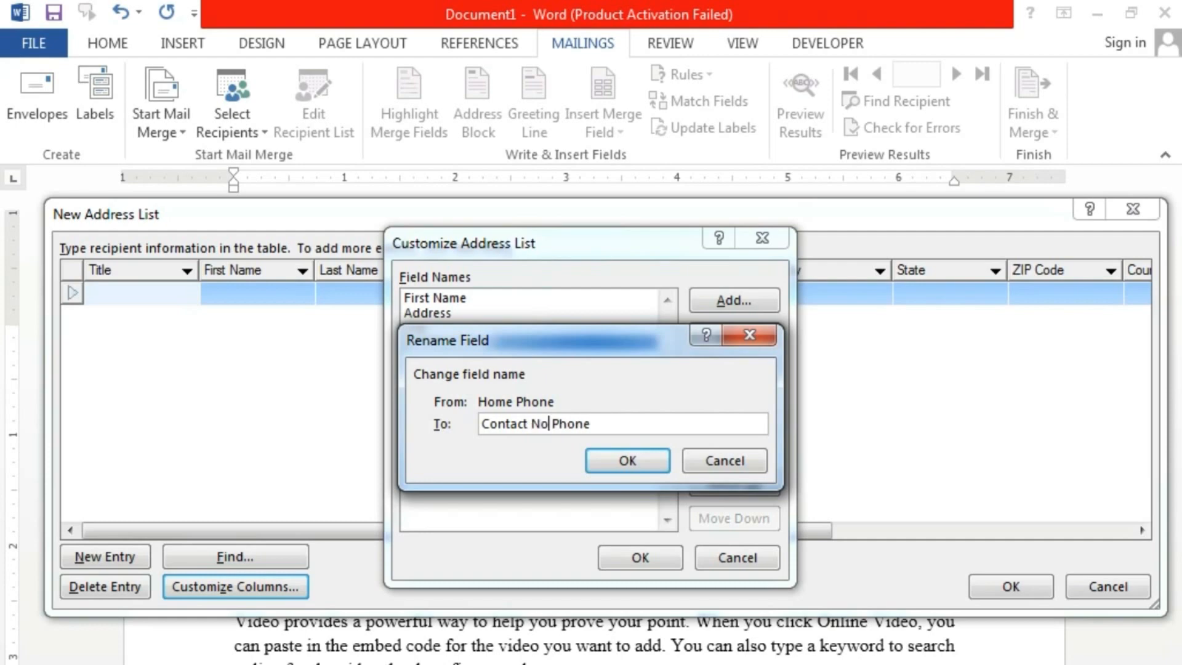
text(.)
key(Delete)
key(Delete)
key(Delete)
key(Delete)
key(Delete)
click(652, 462)
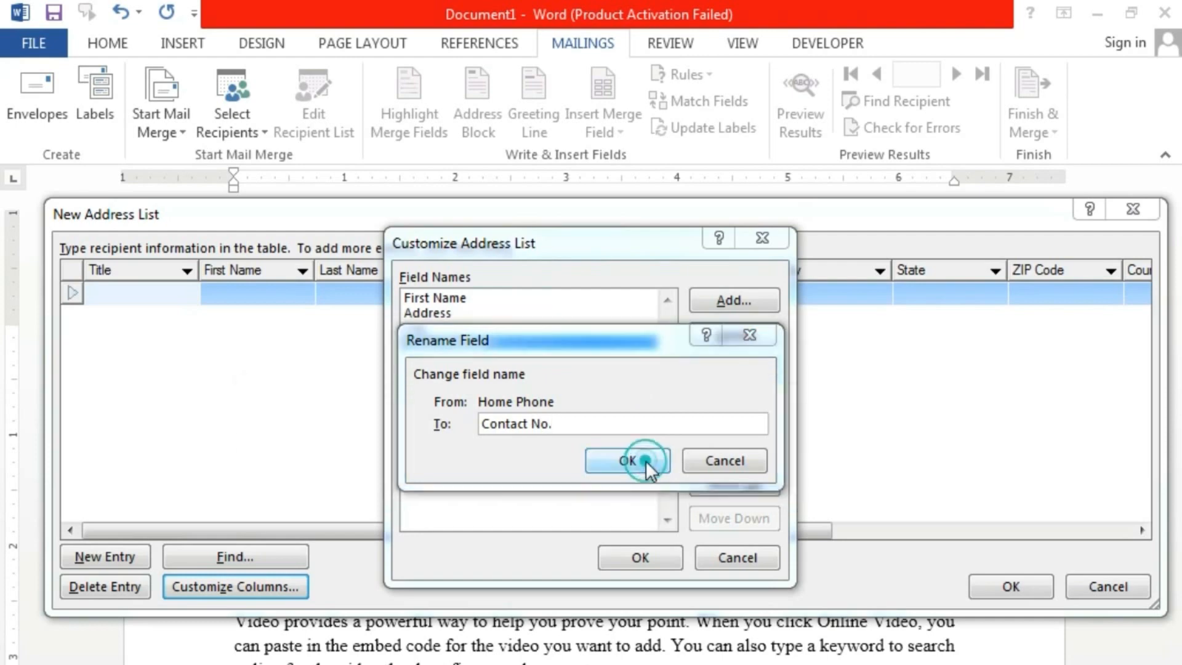
click(610, 496)
click(588, 423)
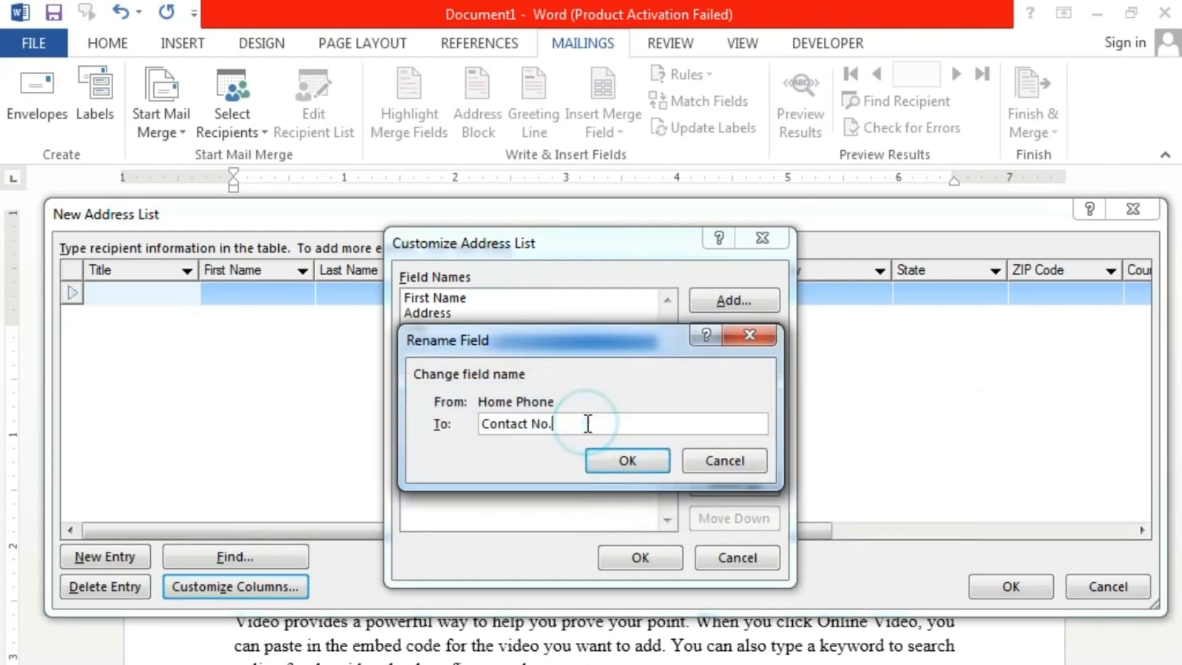
key(BackSpace)
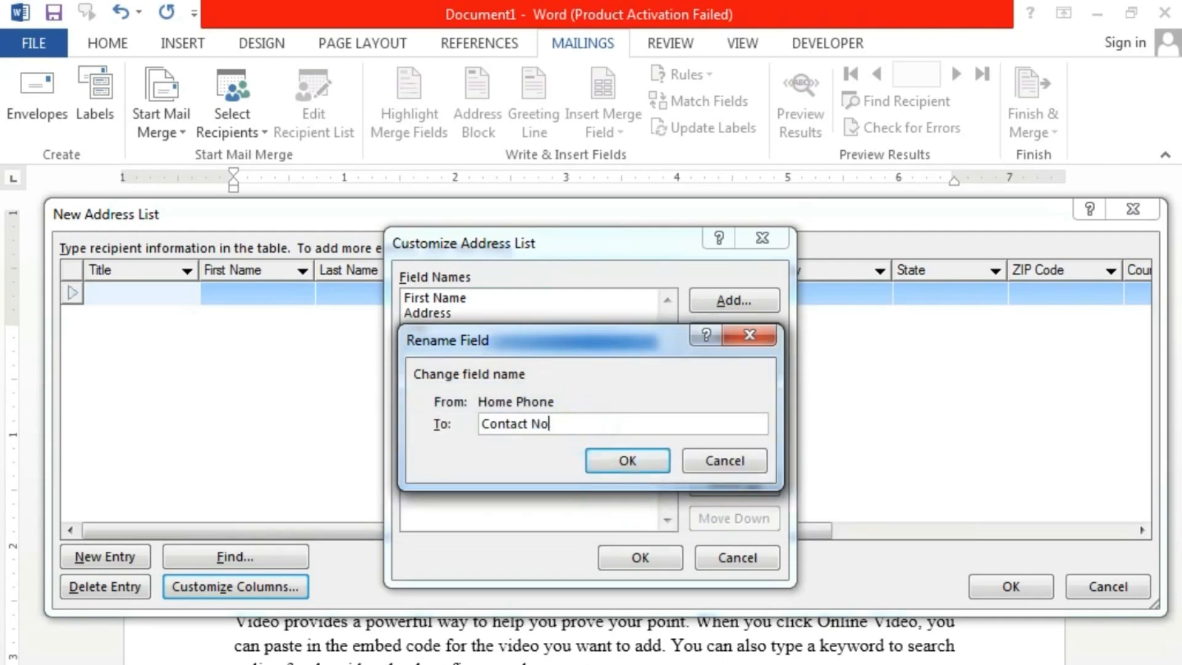
click(626, 463)
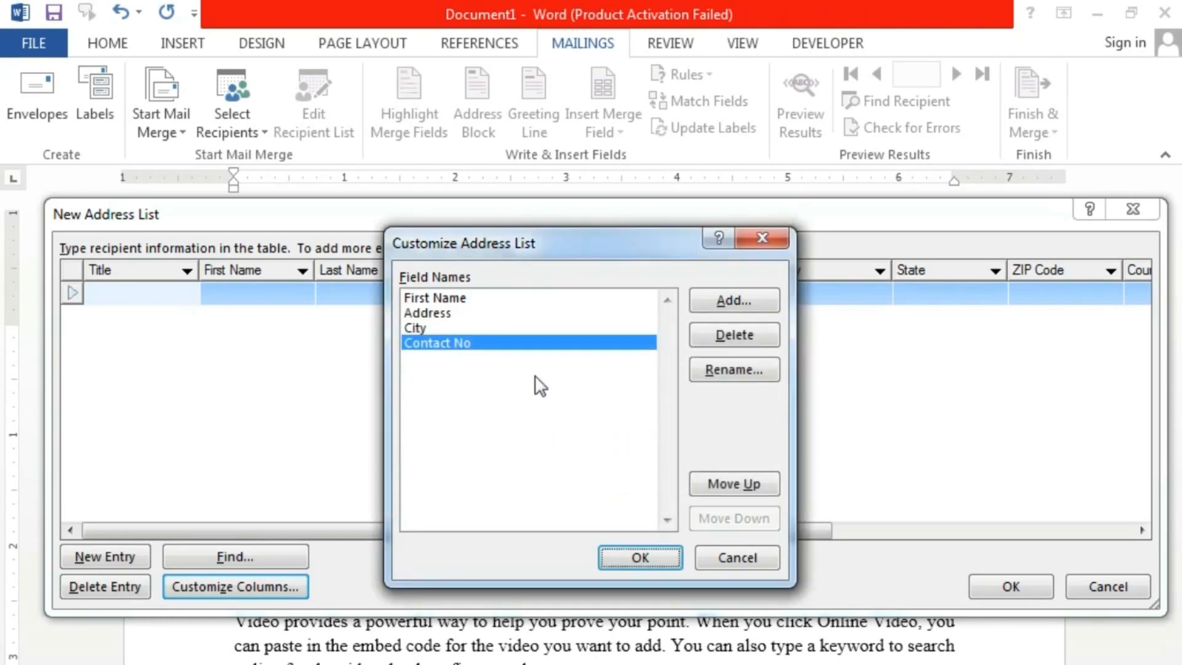
- Try moving First Name down and back to the top, then apply the field list
click(456, 329)
drag(456, 314, 457, 297)
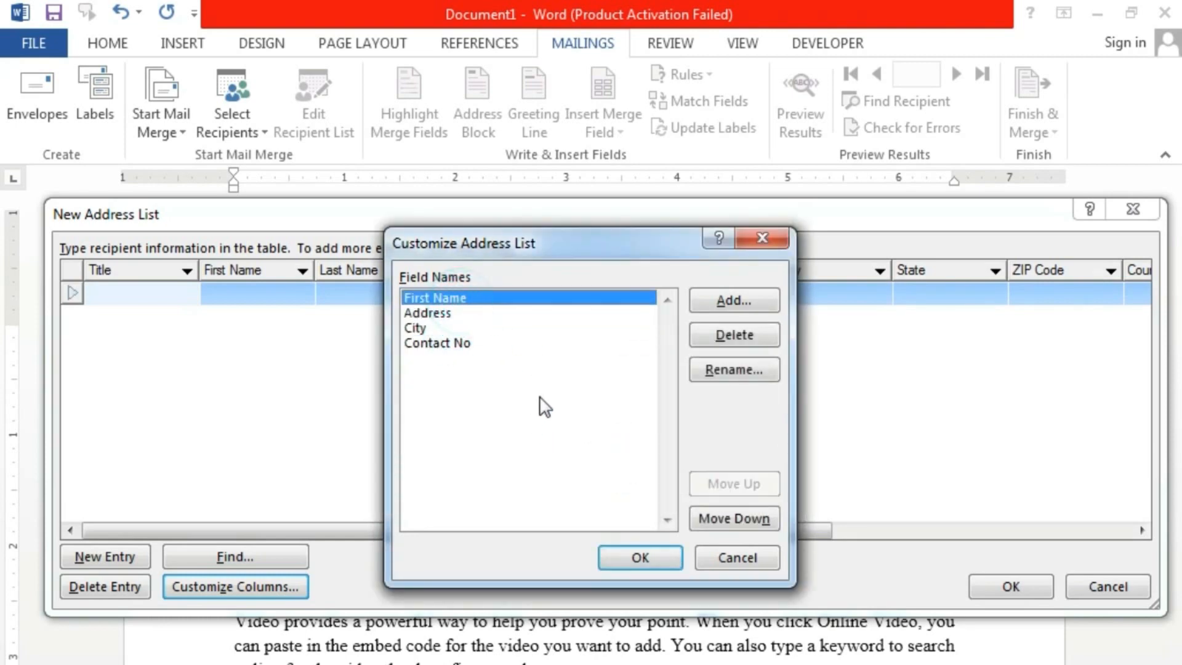
click(455, 346)
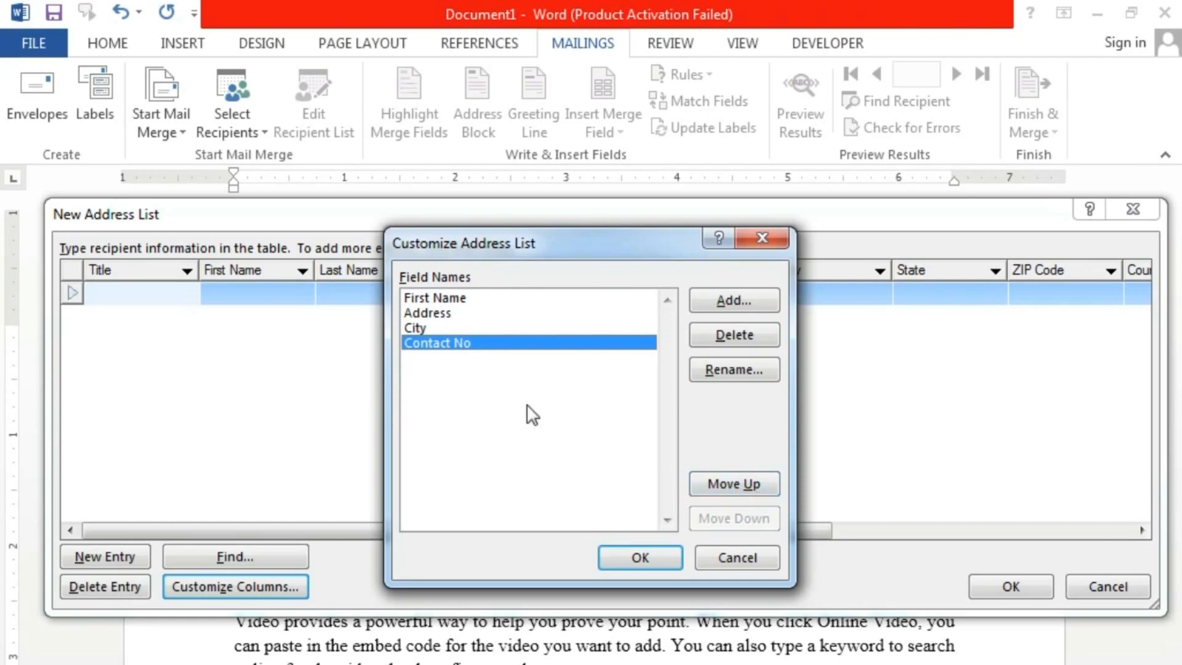
click(452, 300)
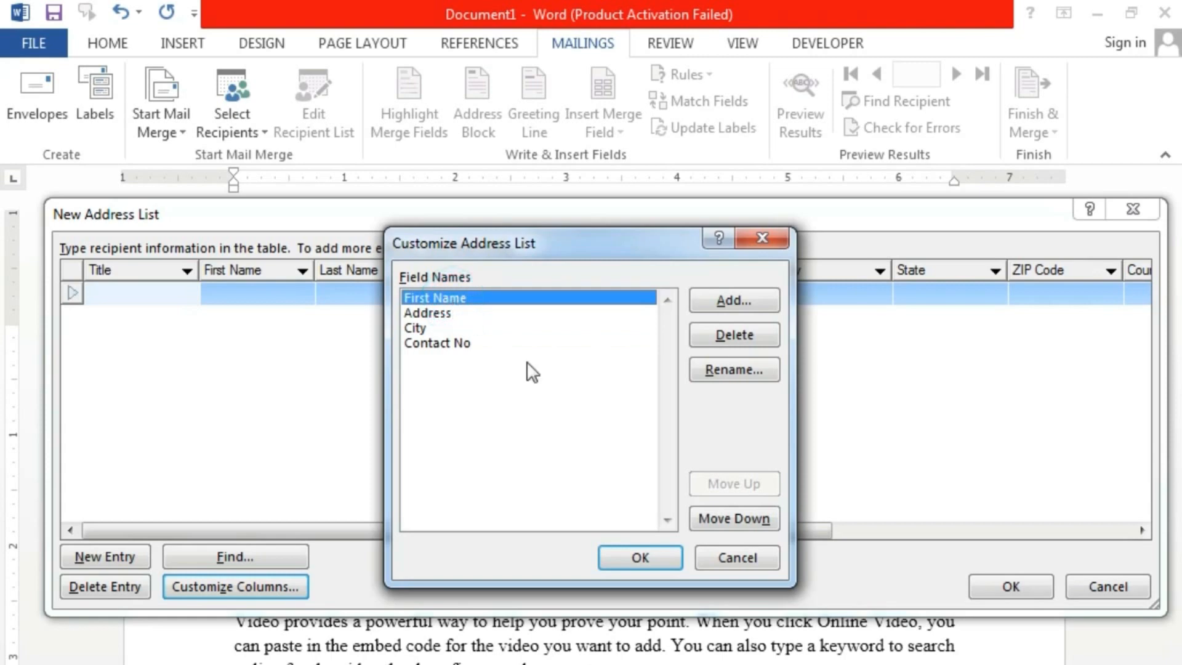
click(707, 516)
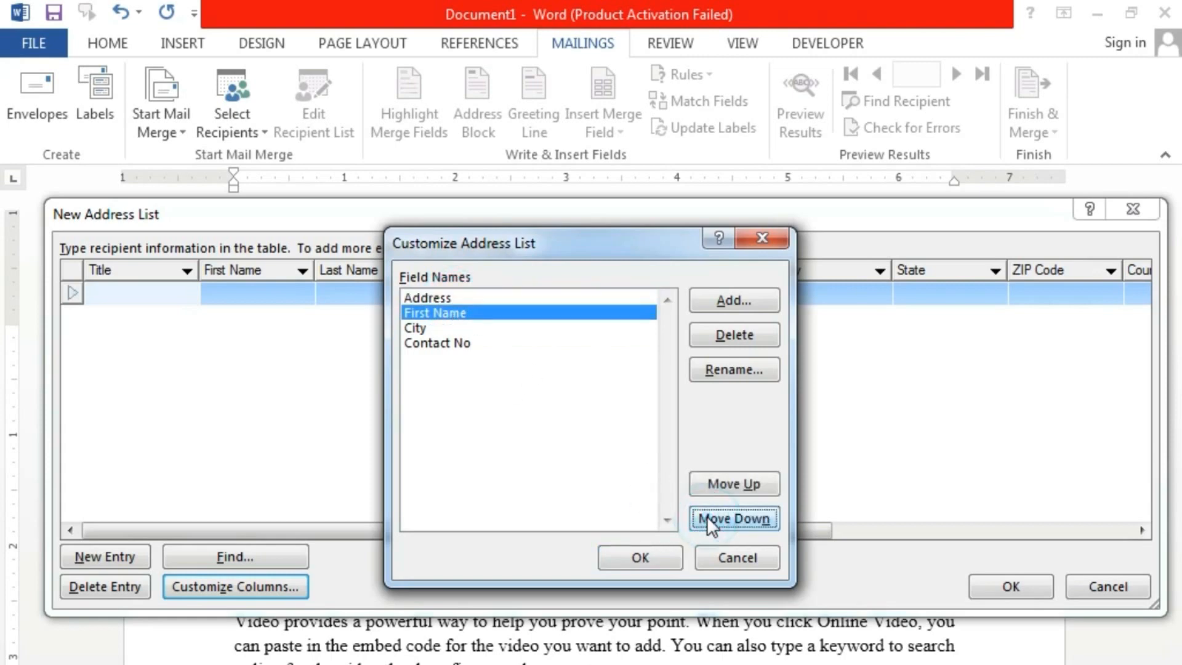
click(720, 486)
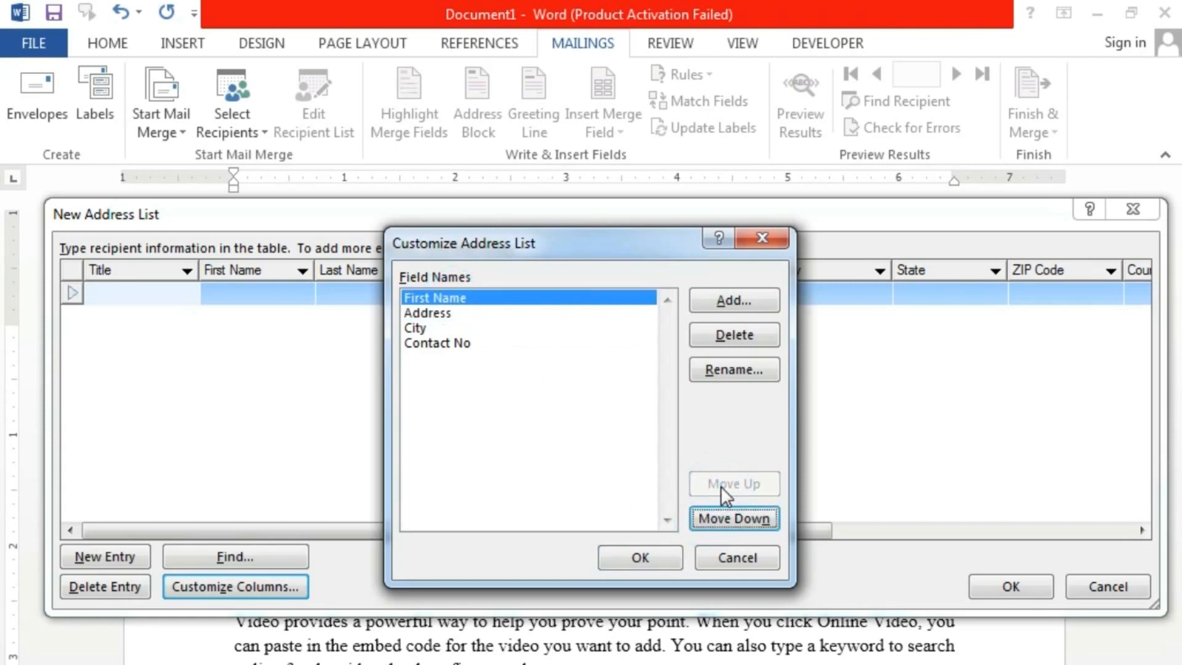
click(625, 553)
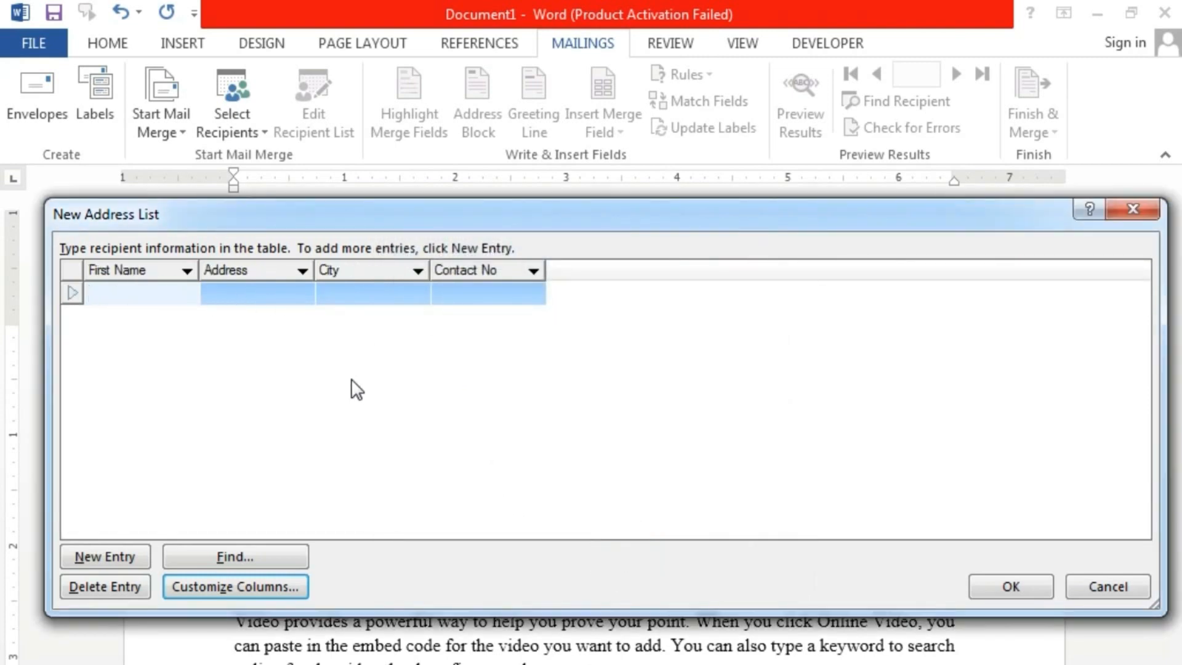
- Enter the first recipient's first name, address, city KARACHI and contact number
text(Zu)
key(BackSpace)
key(BackSpace)
text(ZUBAIR)
key(Tab)
text(HOUS)
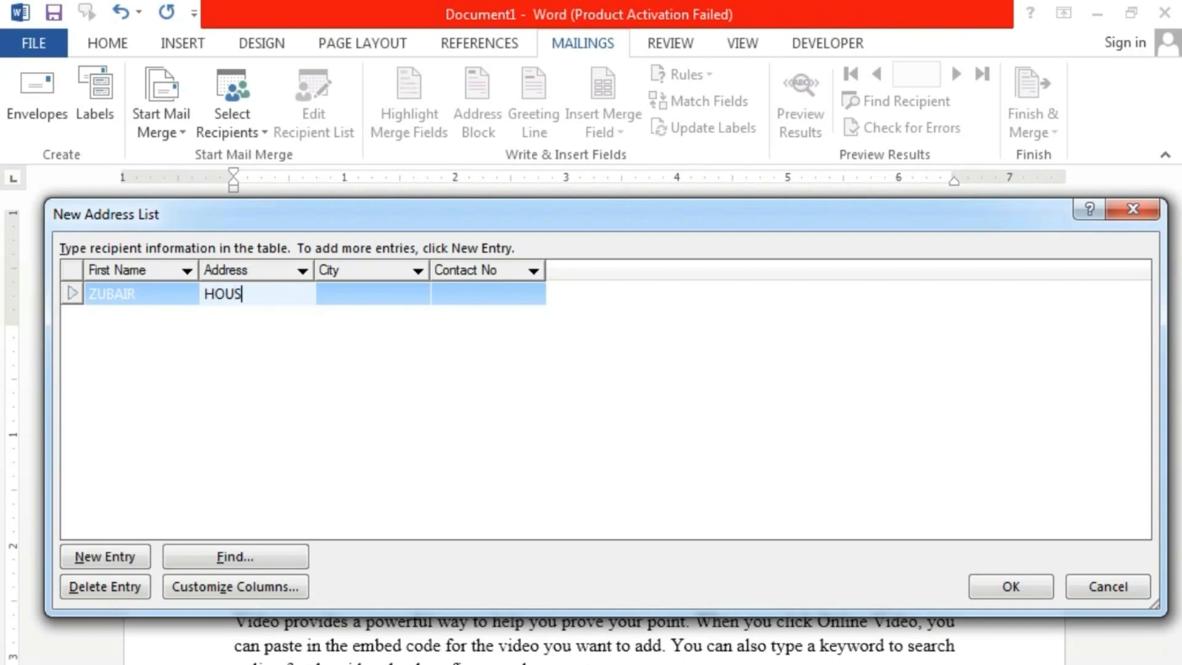
text(E 365)
key(Tab)
text(KAR)
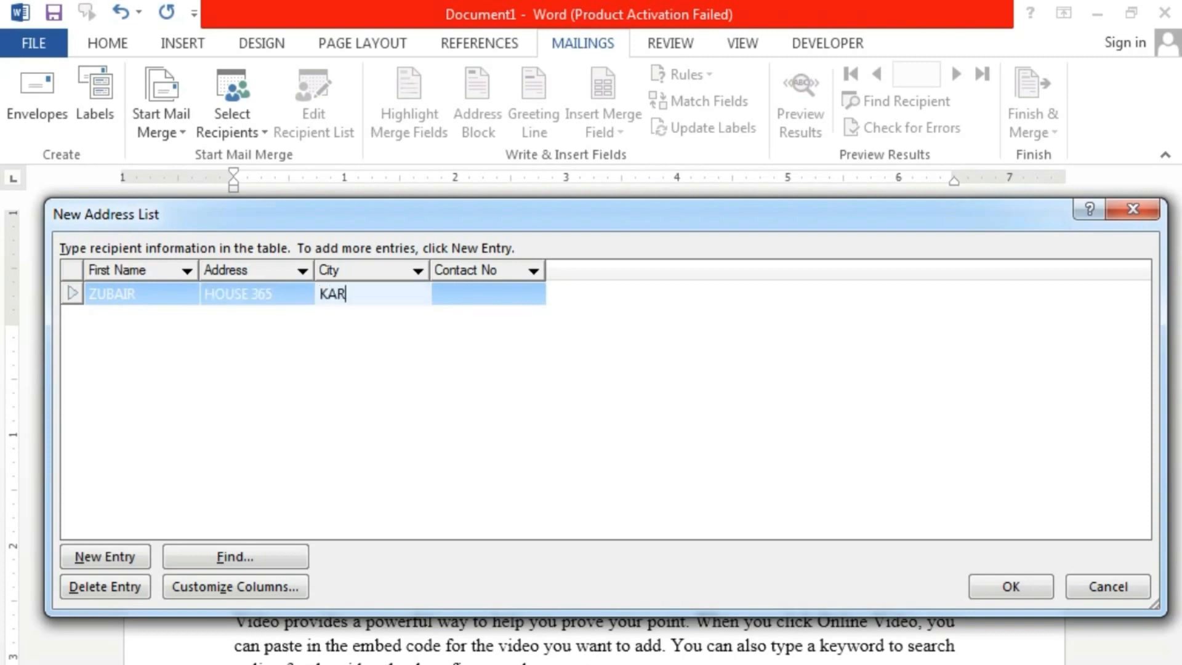
text(ACHI)
key(Tab)
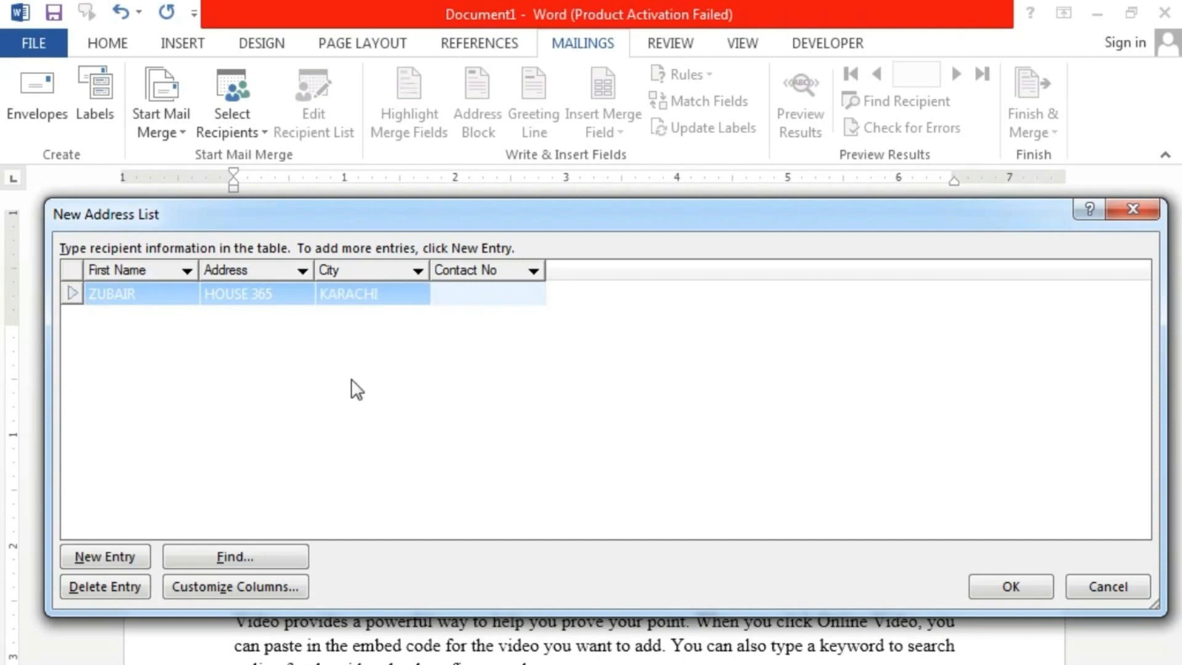
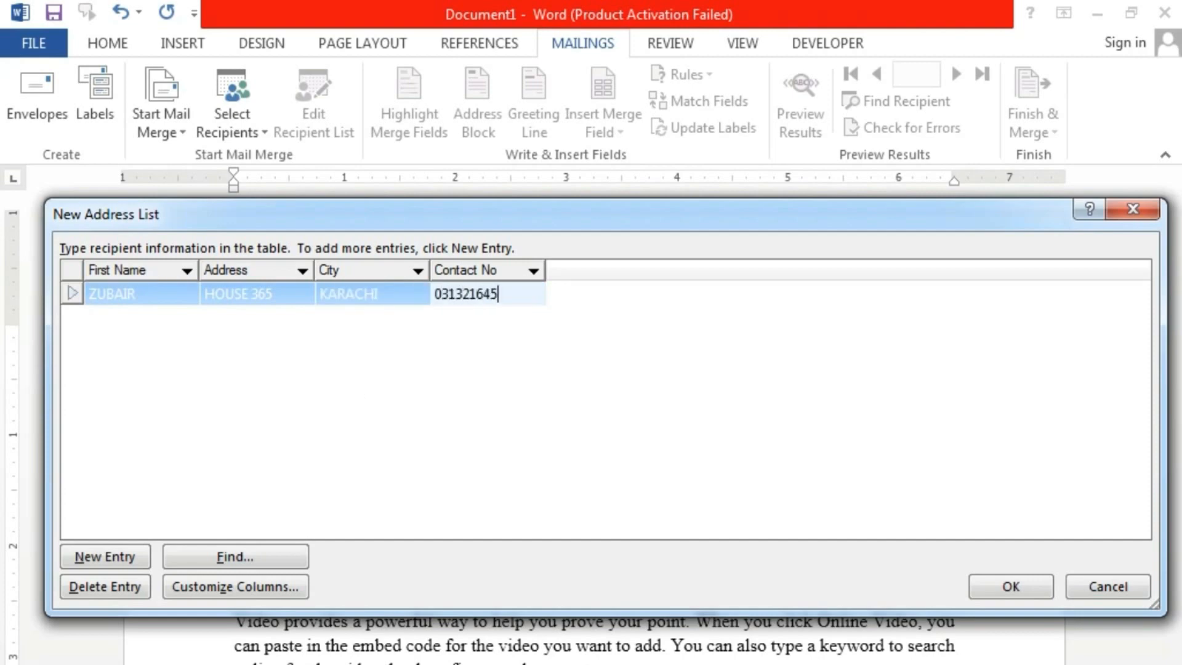
- Add a second recipient with first name, address, city LAHORE and contact number
click(90, 556)
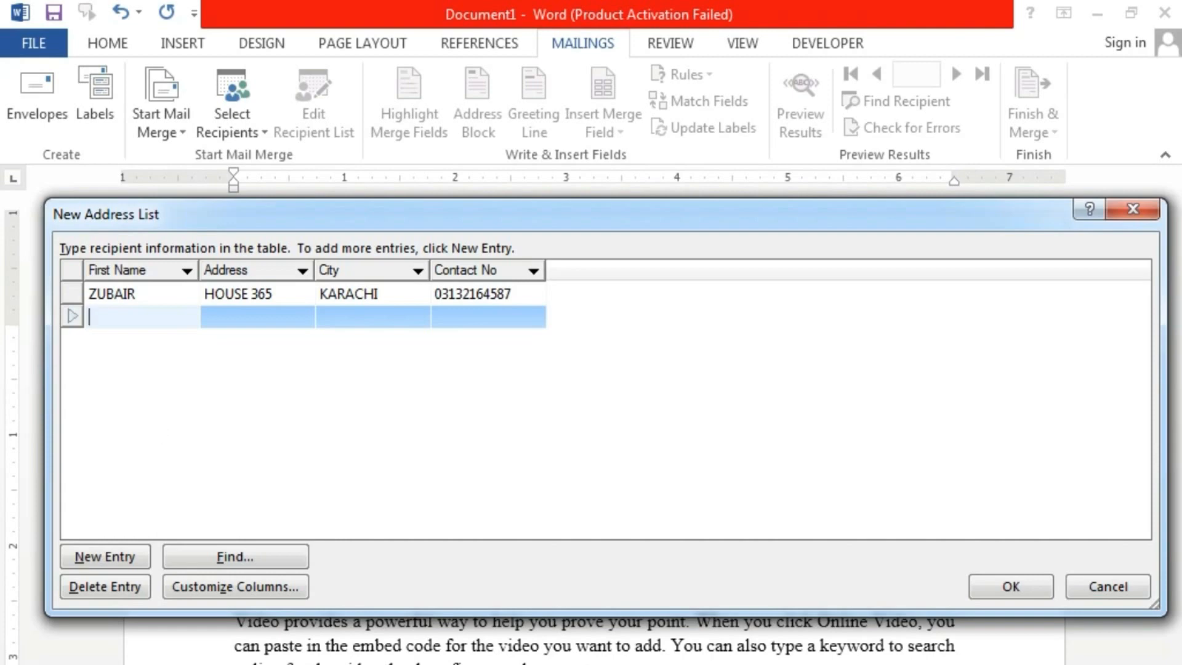
text(DANISH)
key(Tab)
text(H)
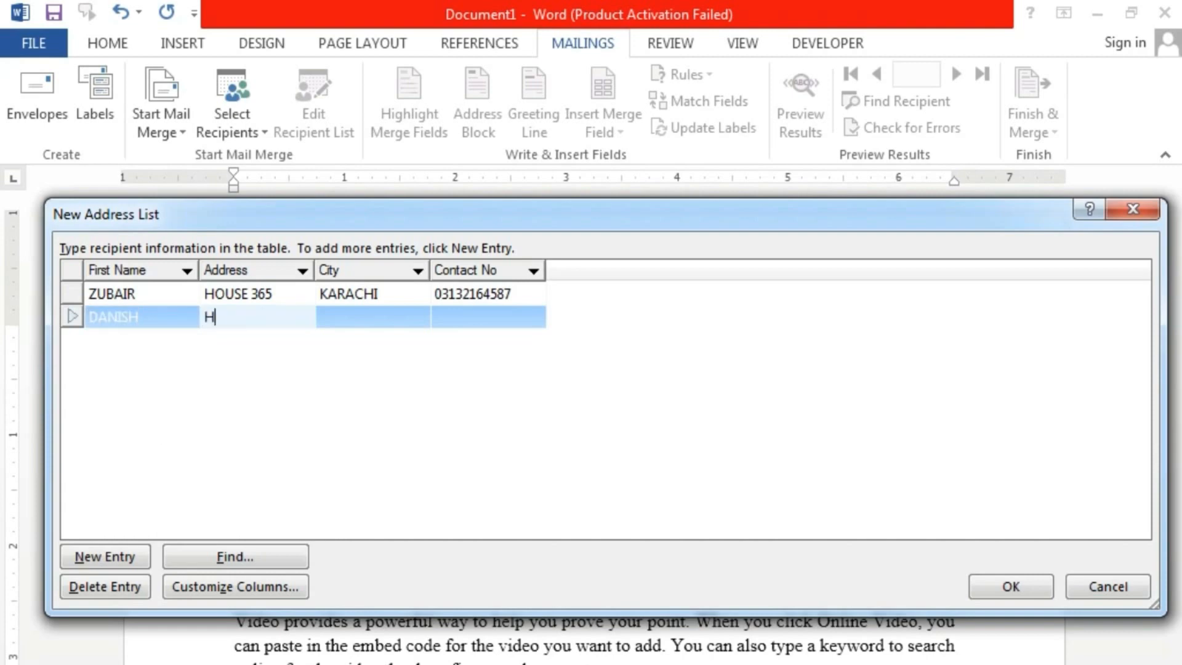
text(OUSE 159)
key(Tab)
text(LAHORE)
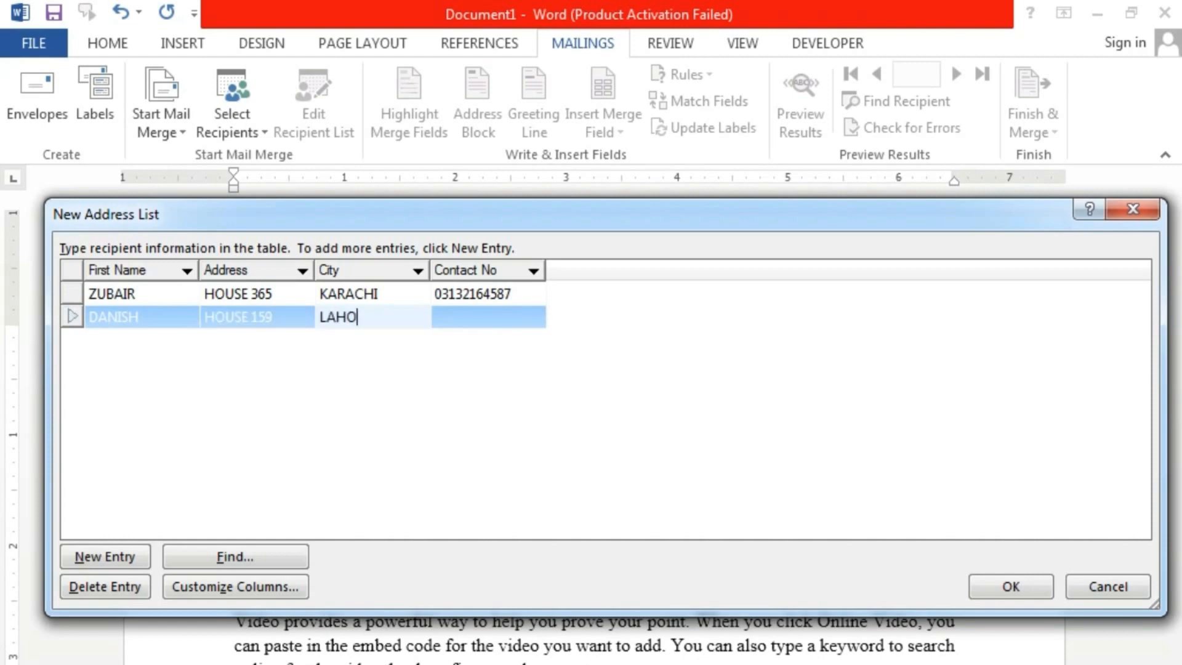
key(Tab)
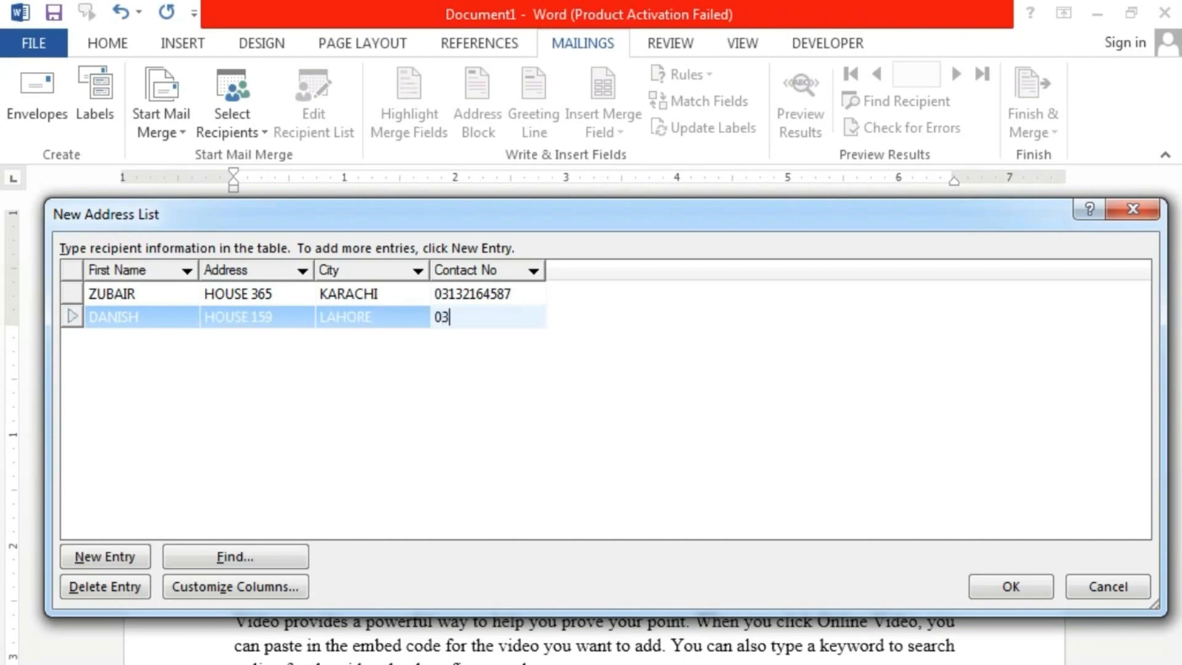
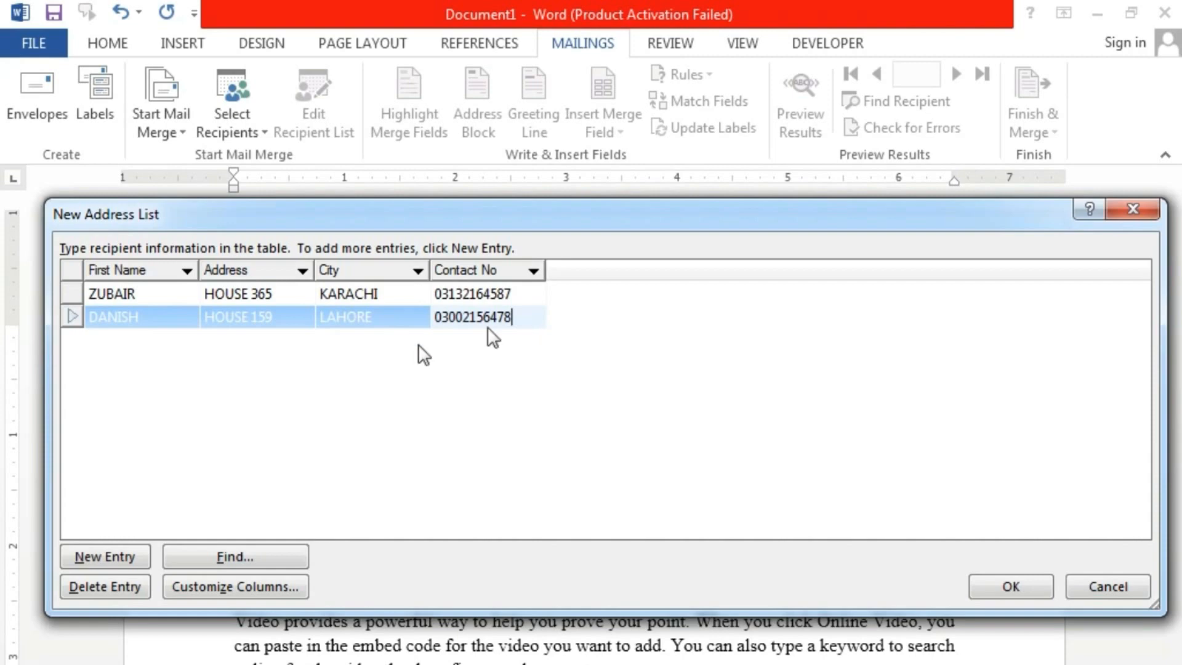
- Add a third recipient with first name, address, city MULTAN and contact number
click(111, 557)
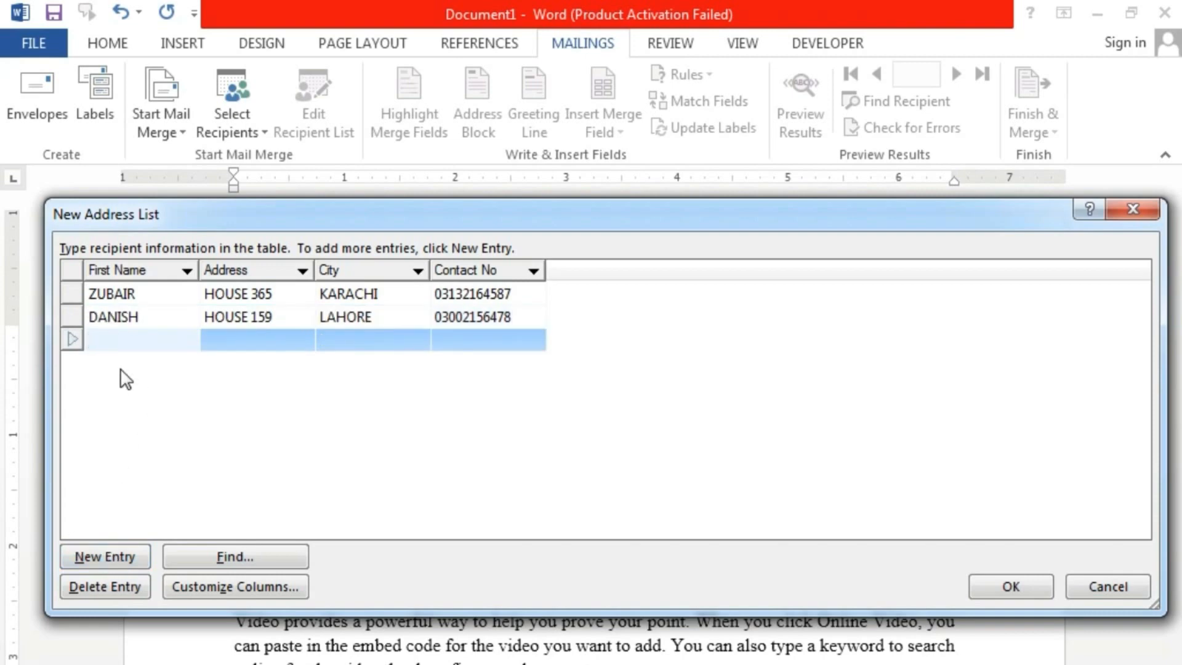
text(SAJJAD)
key(Tab)
text(HOUSE)
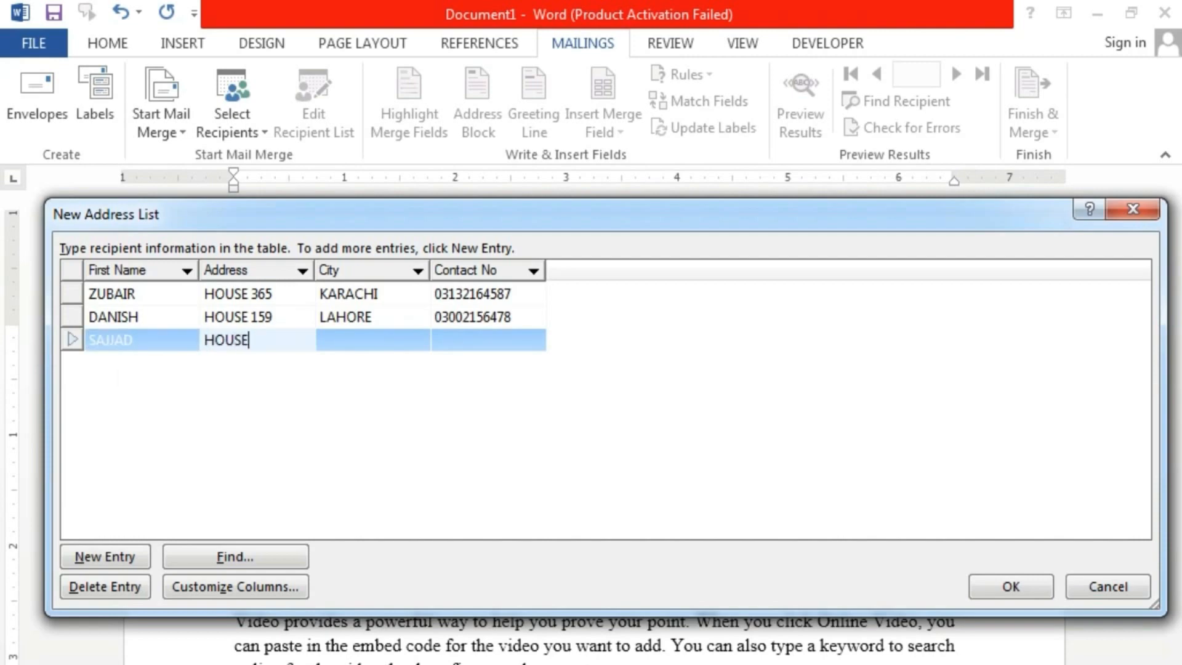
text( 357)
key(Tab)
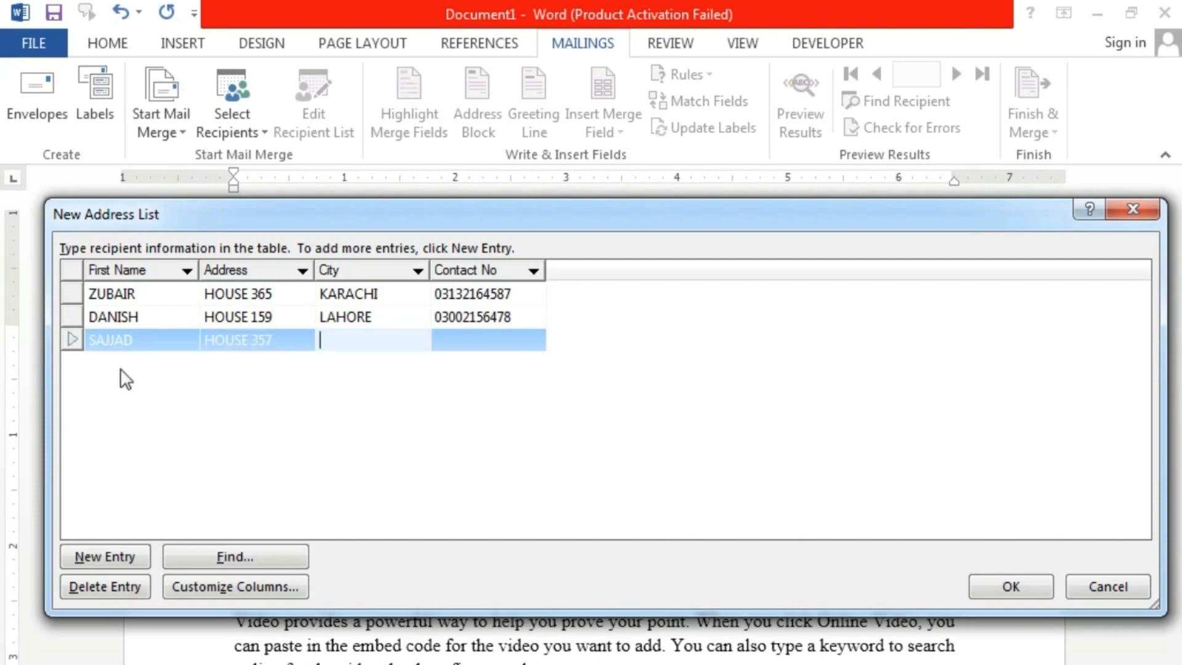
text(MULTAN)
key(Tab)
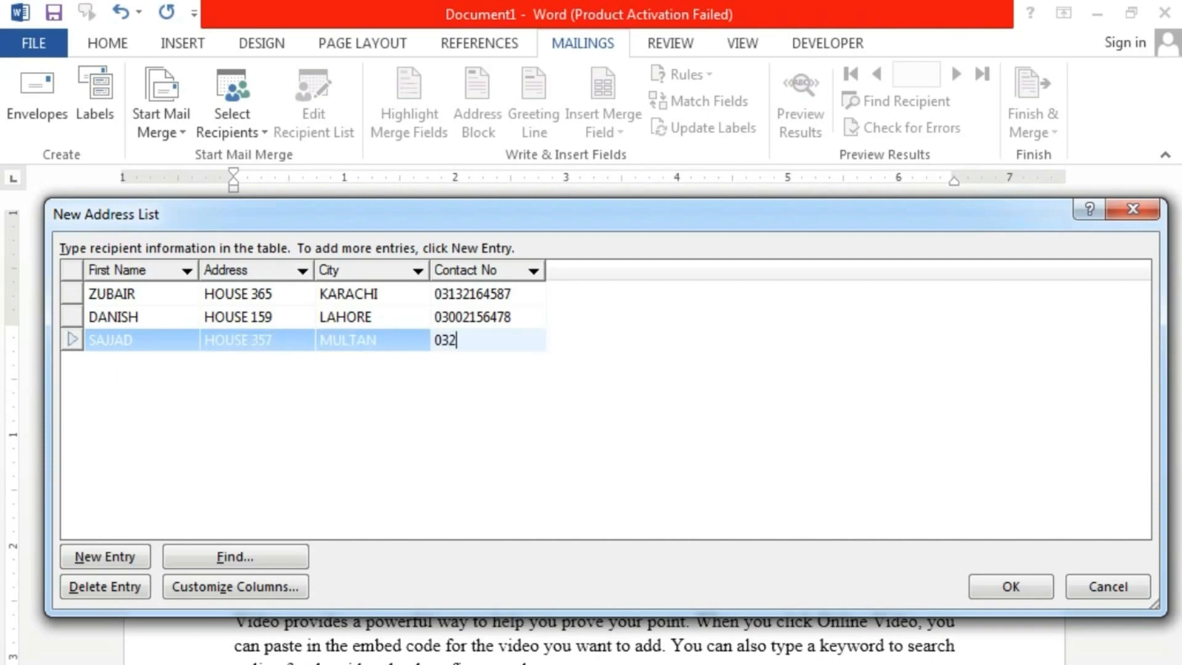
- Add a fourth recipient with first name, address, city KARACHI and contact number
key(Tab)
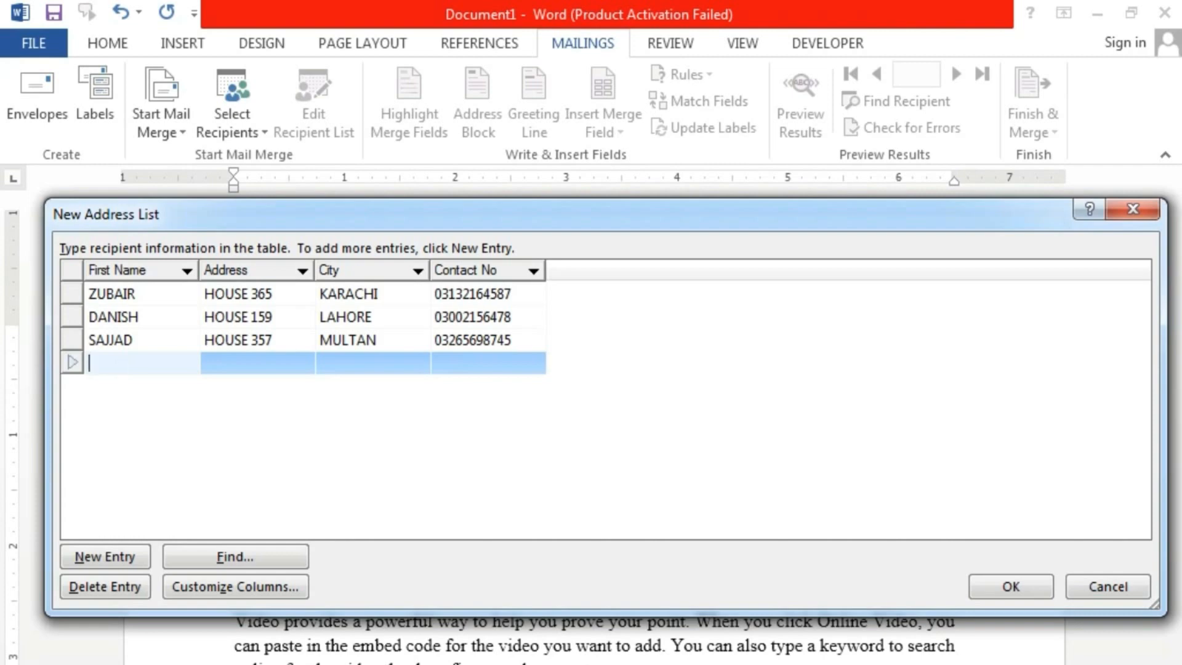
text(GUFRAN)
key(Tab)
text(OU)
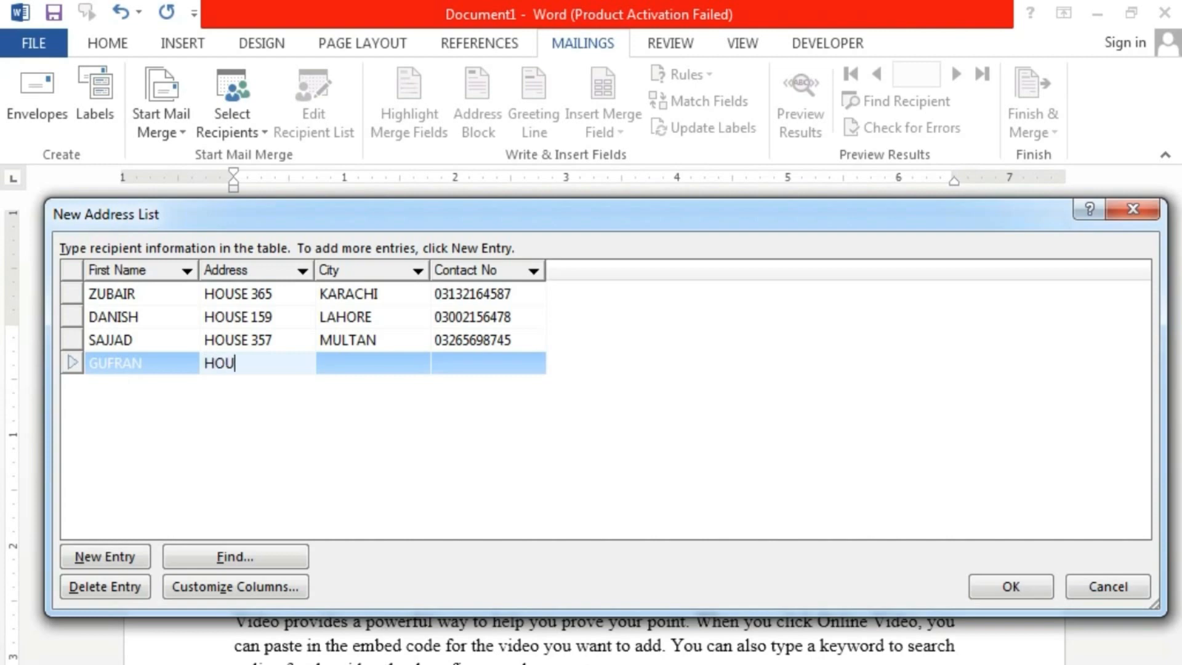
text(SE 852)
key(Tab)
text(KARACHI)
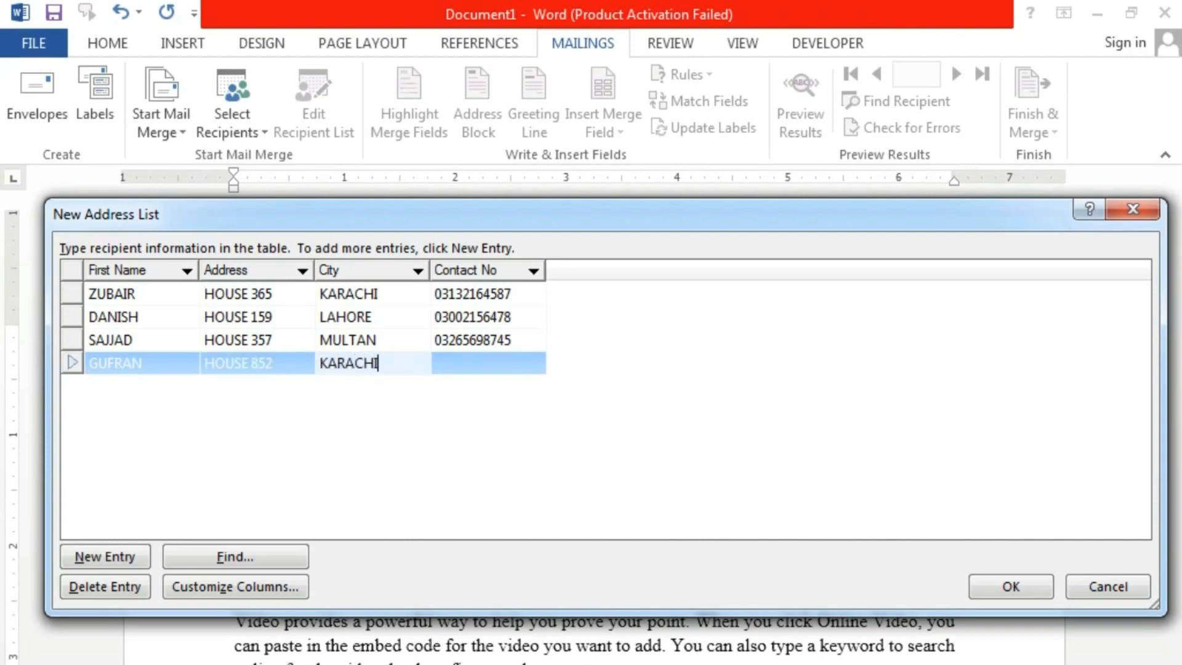
key(Tab)
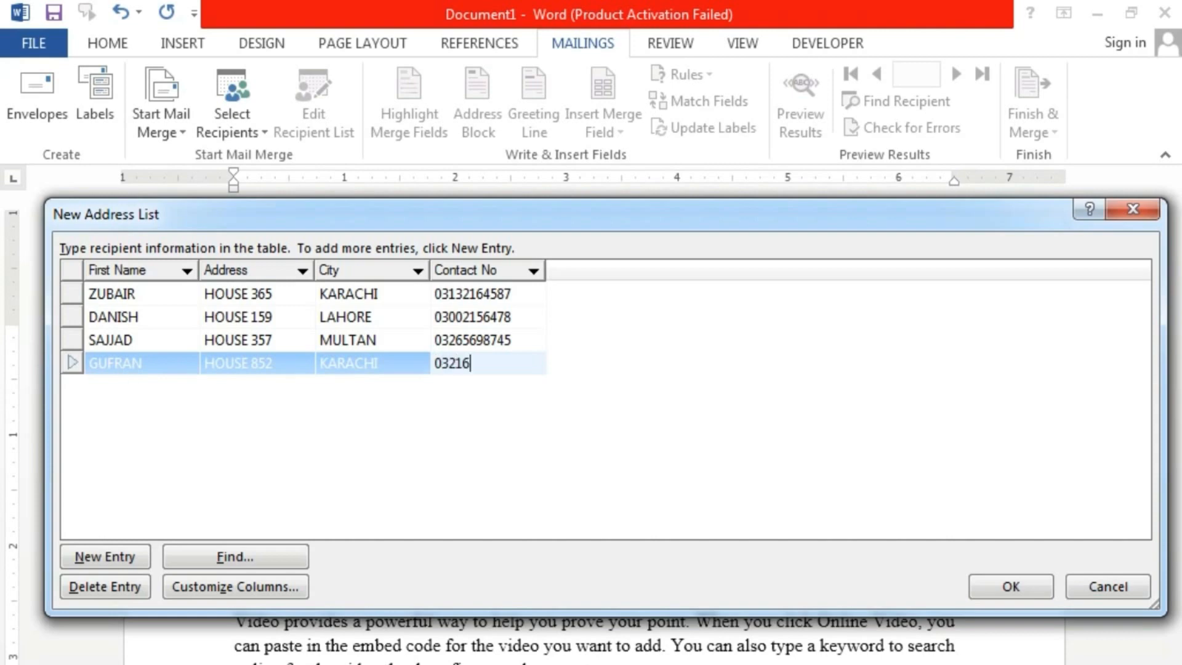
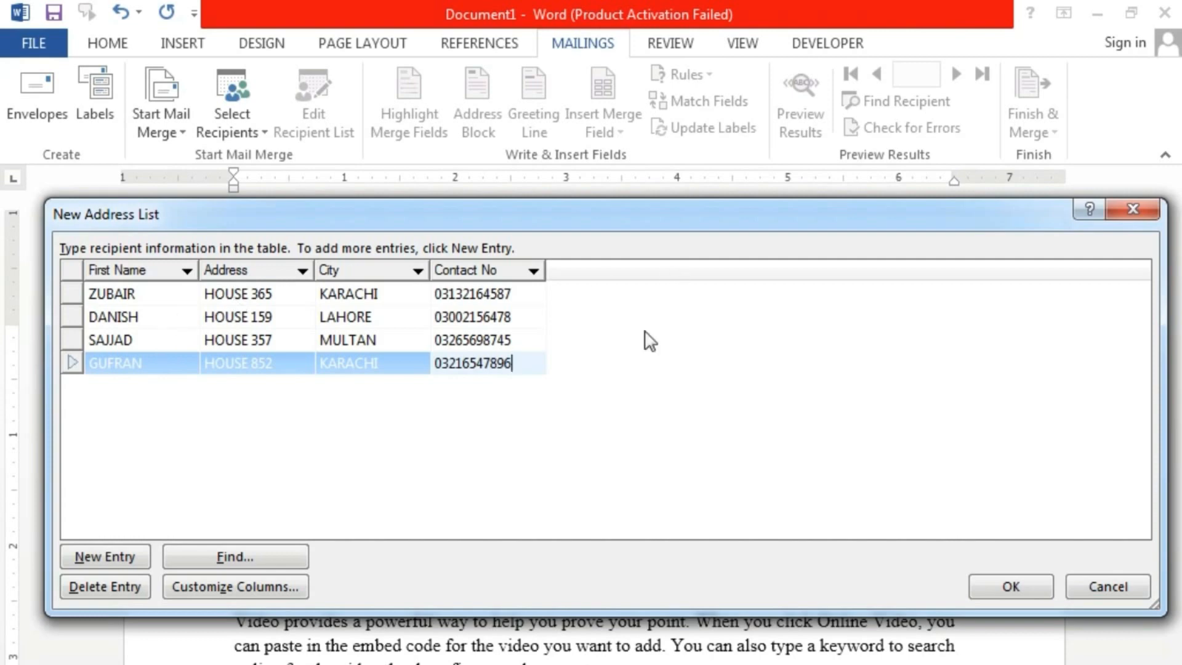
- Save the new recipient list to the Desktop as LIST 2019
click(988, 590)
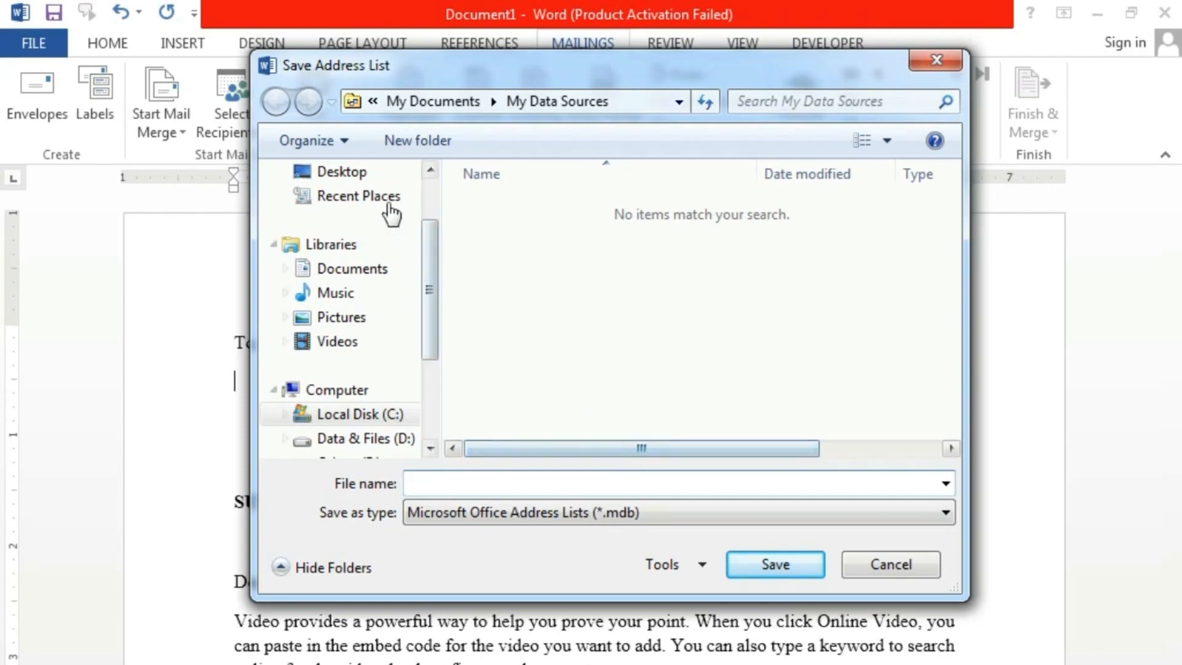
click(362, 175)
click(487, 492)
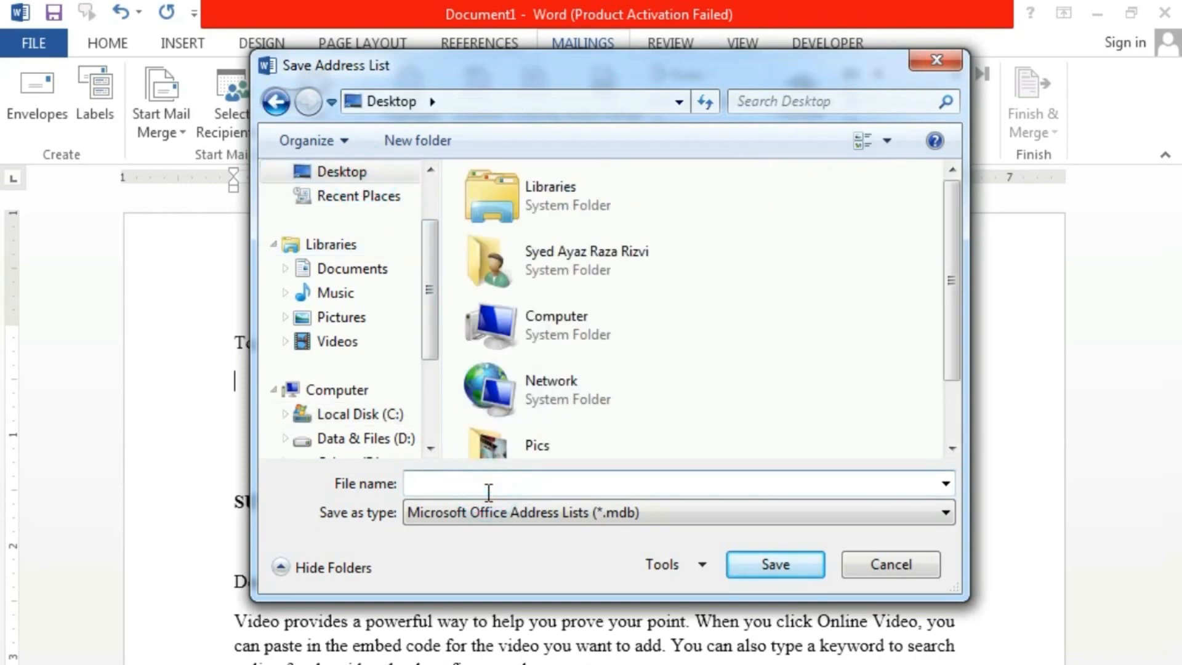
text(LIST 201)
key(BackSpace)
key(BackSpace)
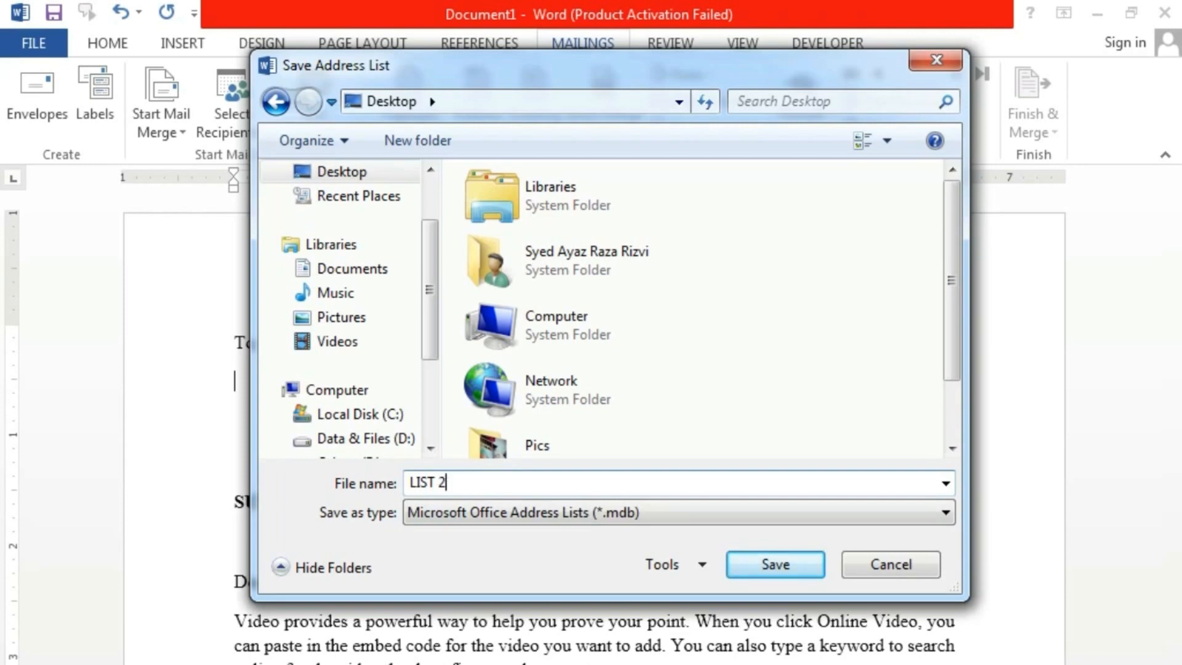
text(019)
drag(576, 63, 585, 271)
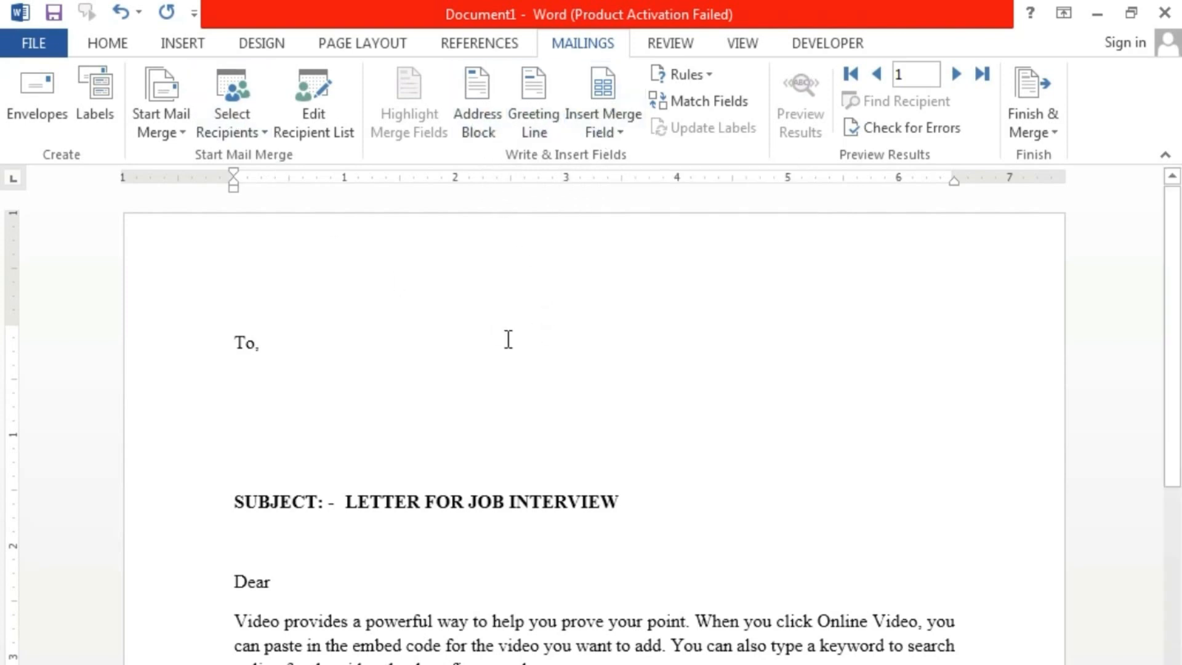
- Insert the First_Name, Address, City and Contact_No merge fields on separate lines under 'To,'
click(620, 133)
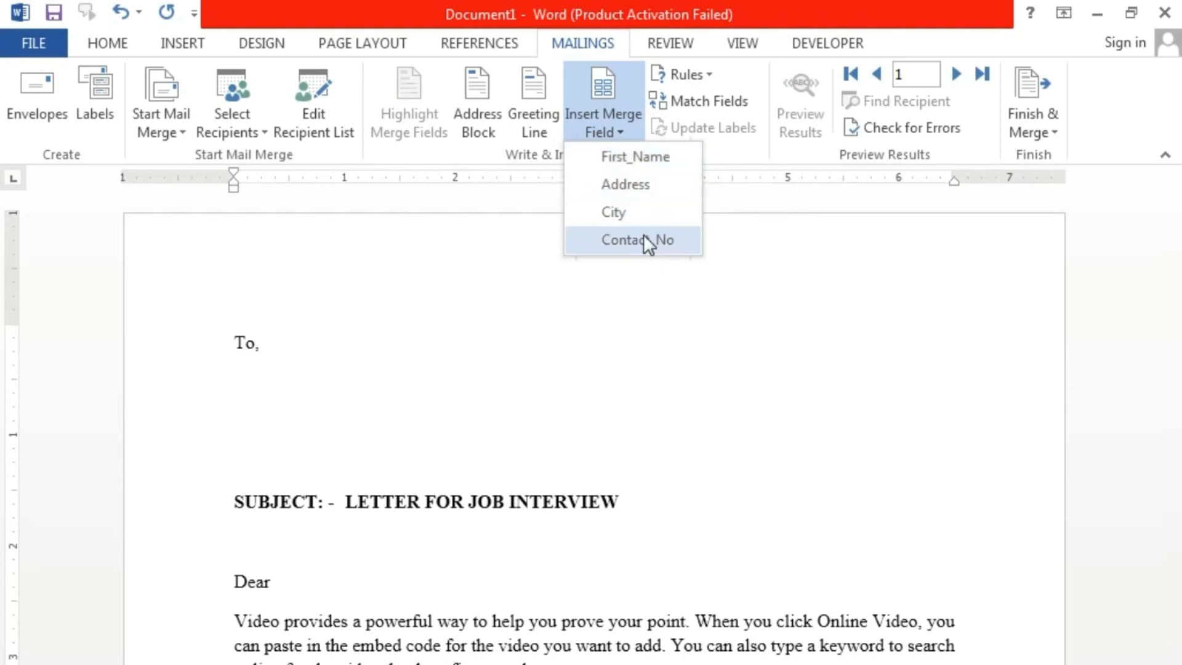
click(637, 158)
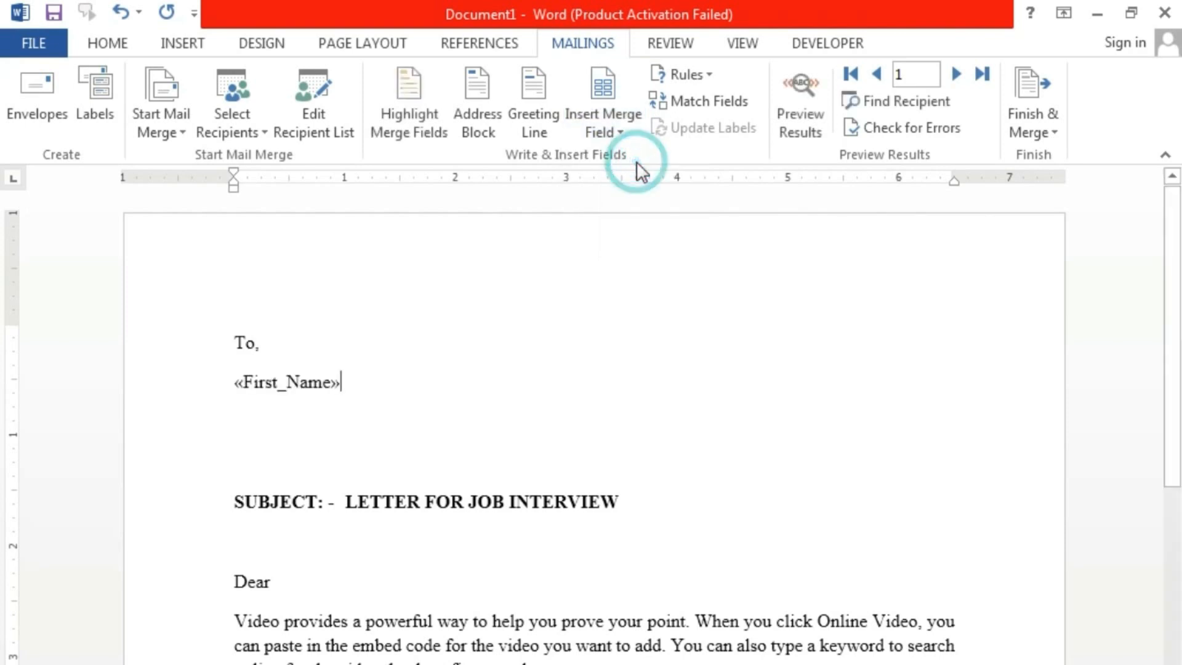
key(Return)
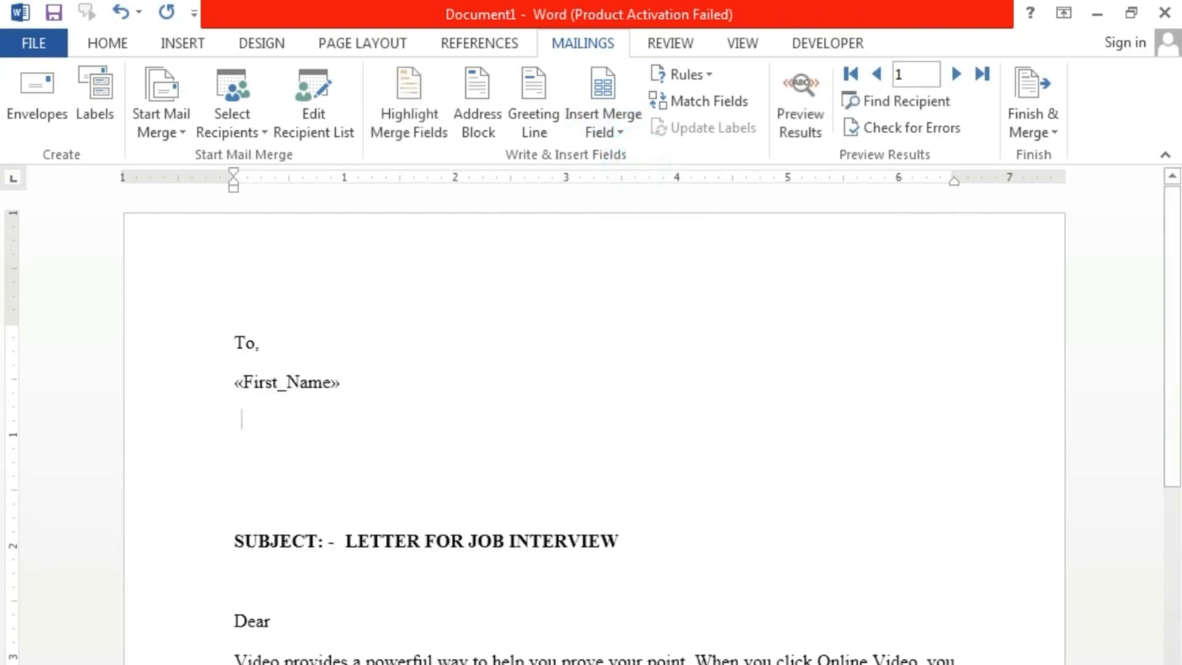
click(619, 132)
click(639, 184)
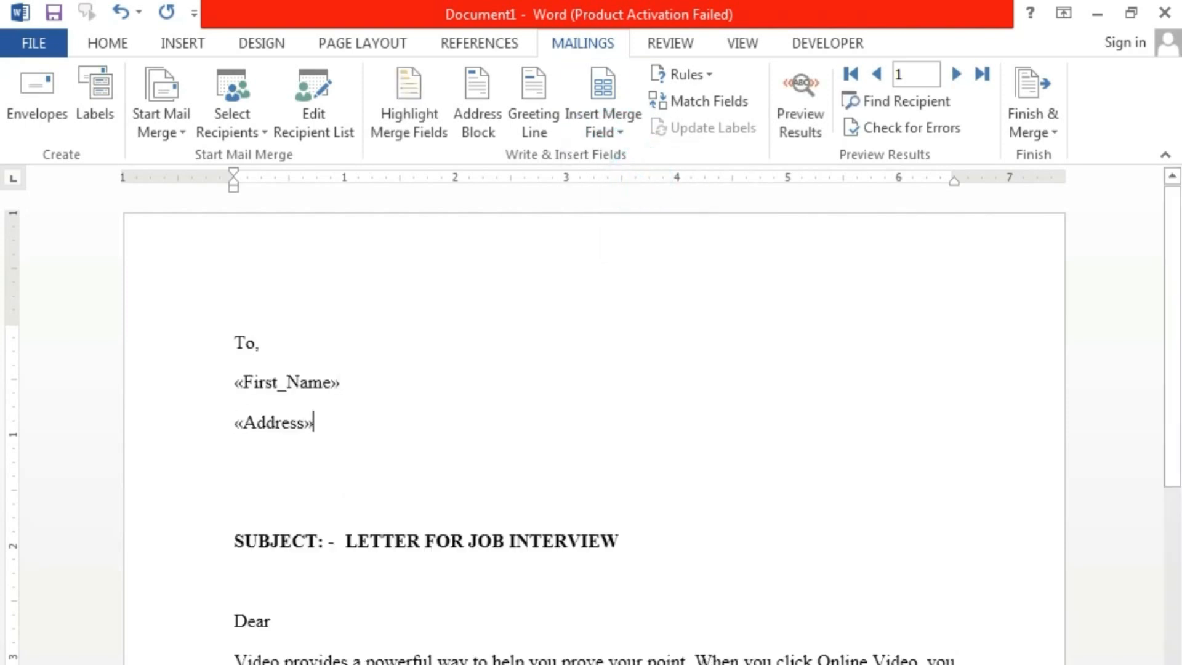
key(Return)
click(610, 131)
click(626, 212)
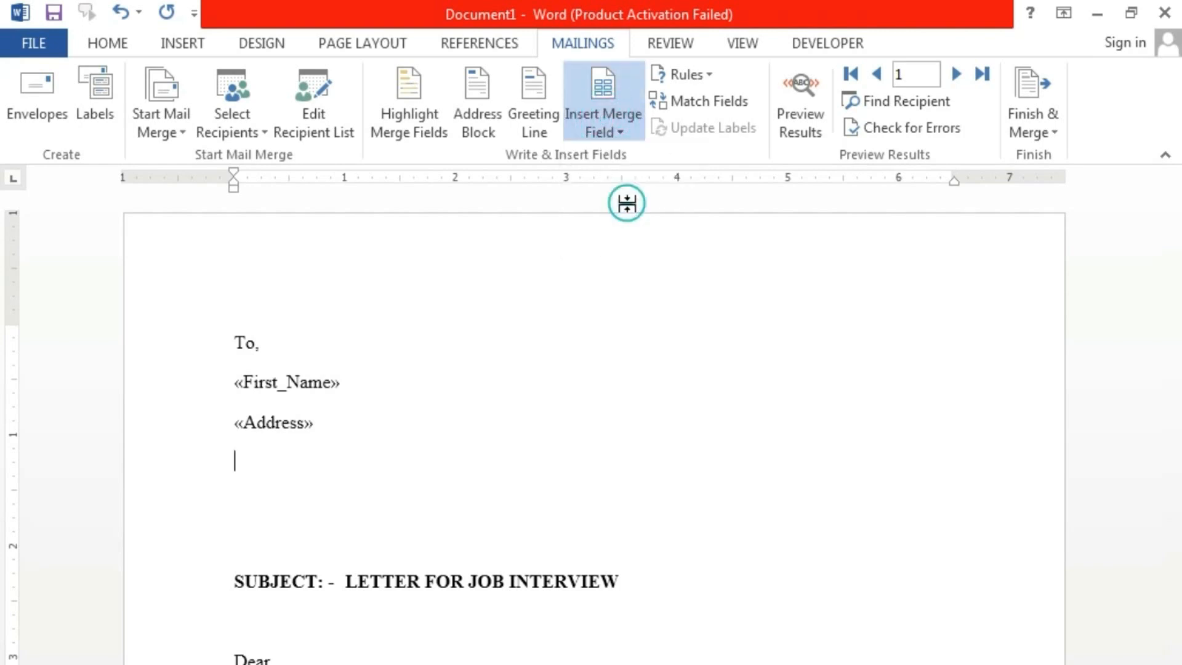
key(Return)
click(605, 132)
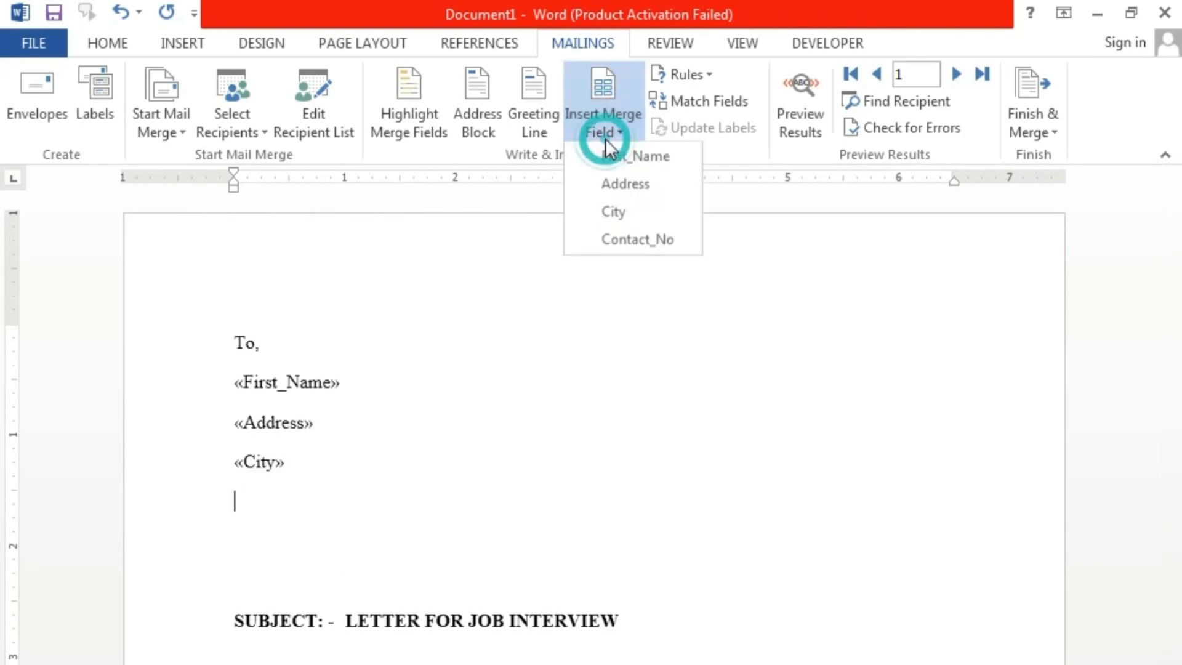
click(641, 240)
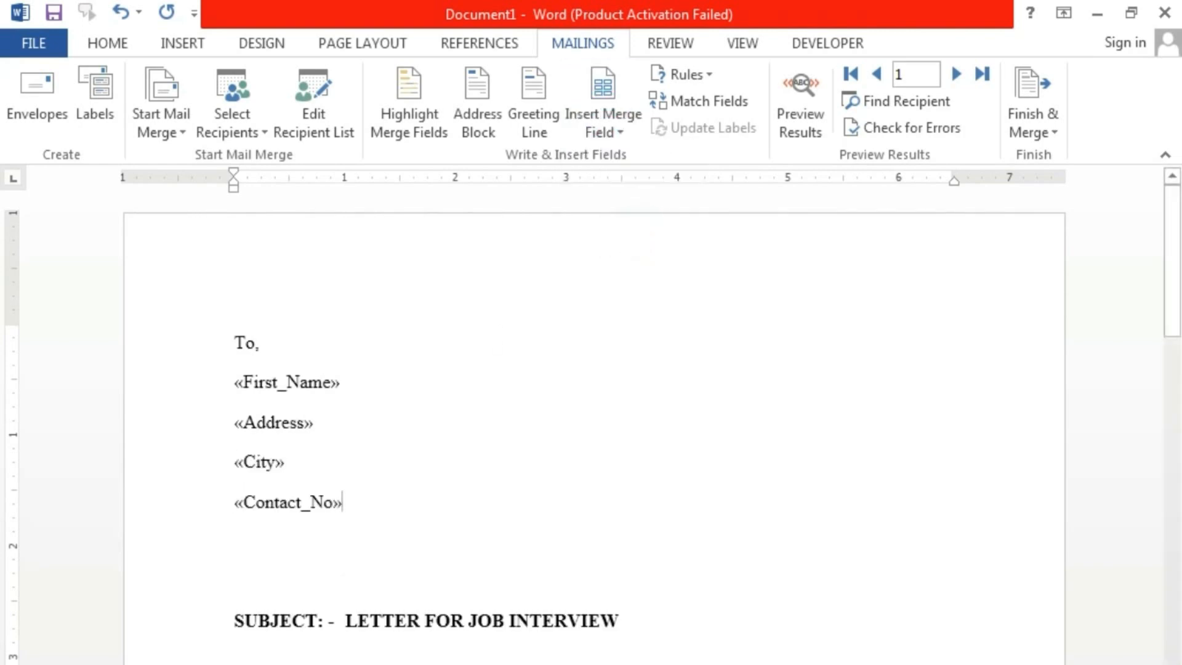
click(595, 136)
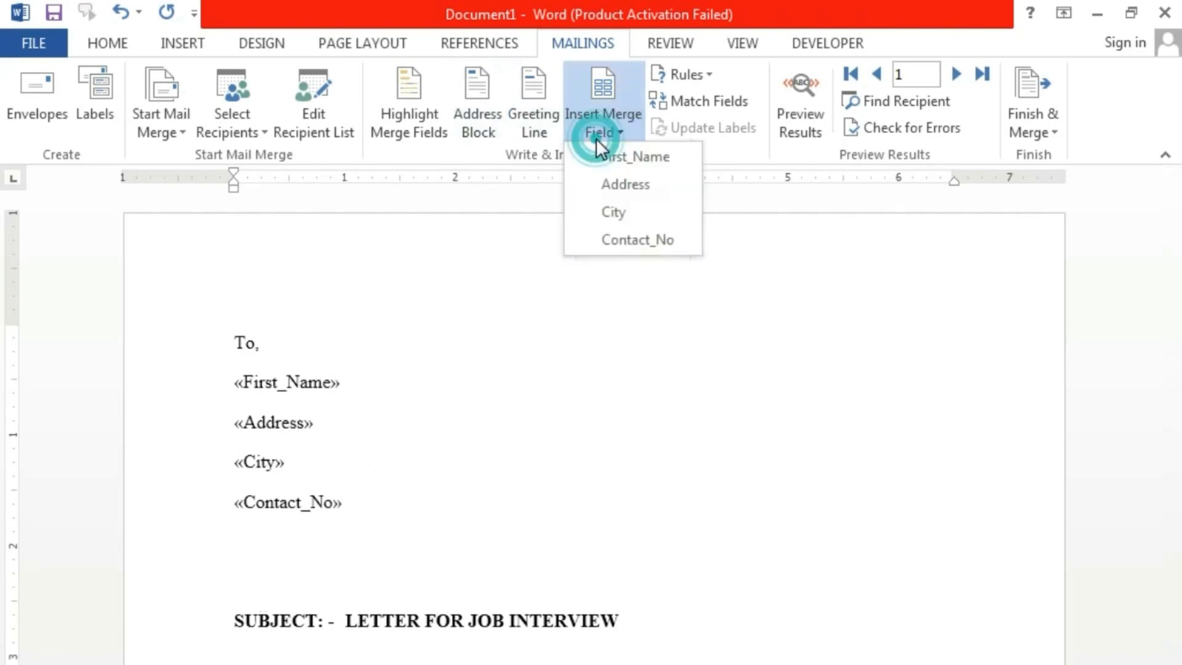
click(612, 152)
- Add a blank line between 'To,' and the «First_Name» field
scroll(590, 403, down, 10)
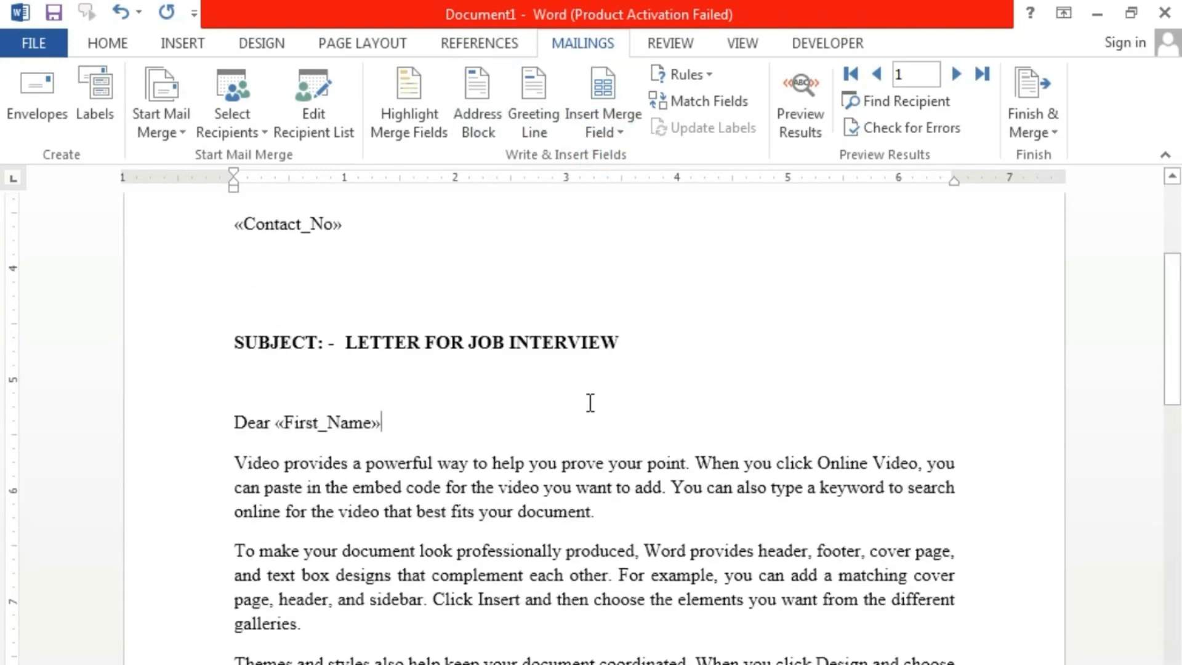
scroll(591, 403, up, 10)
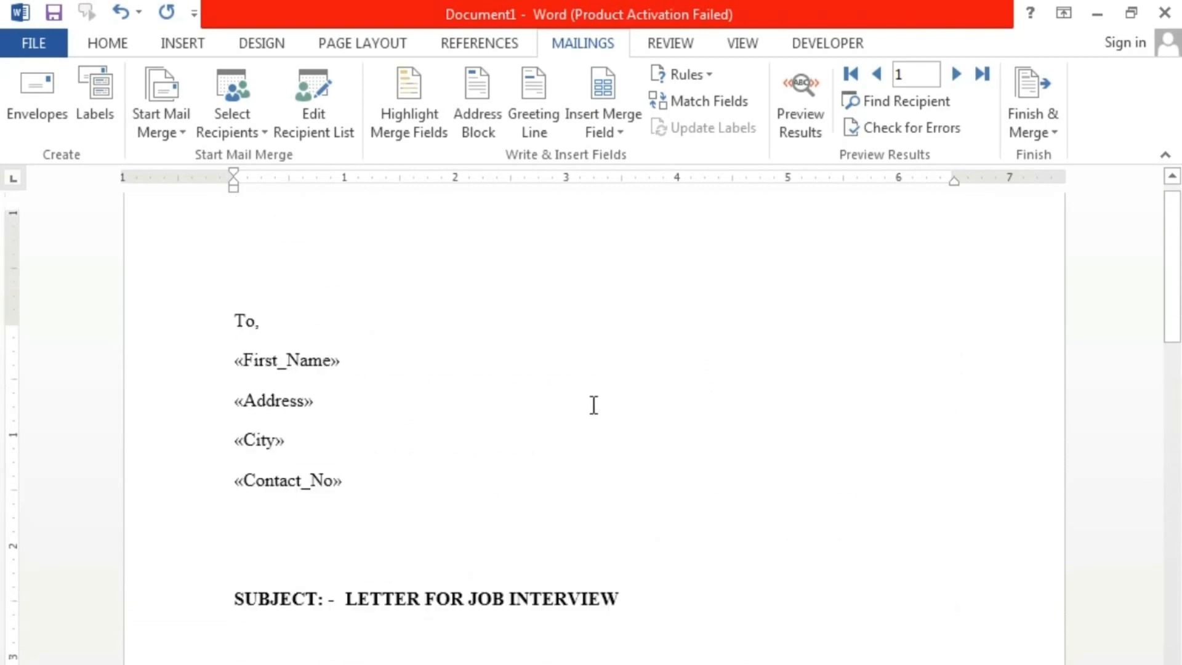
click(449, 310)
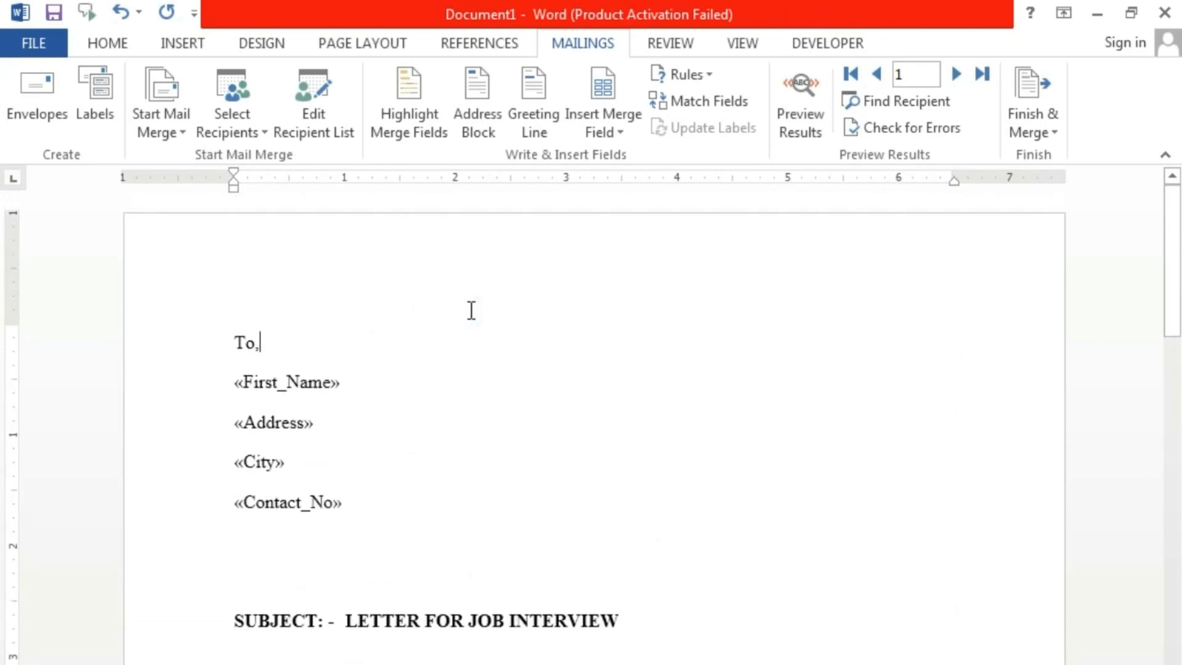
key(Return)
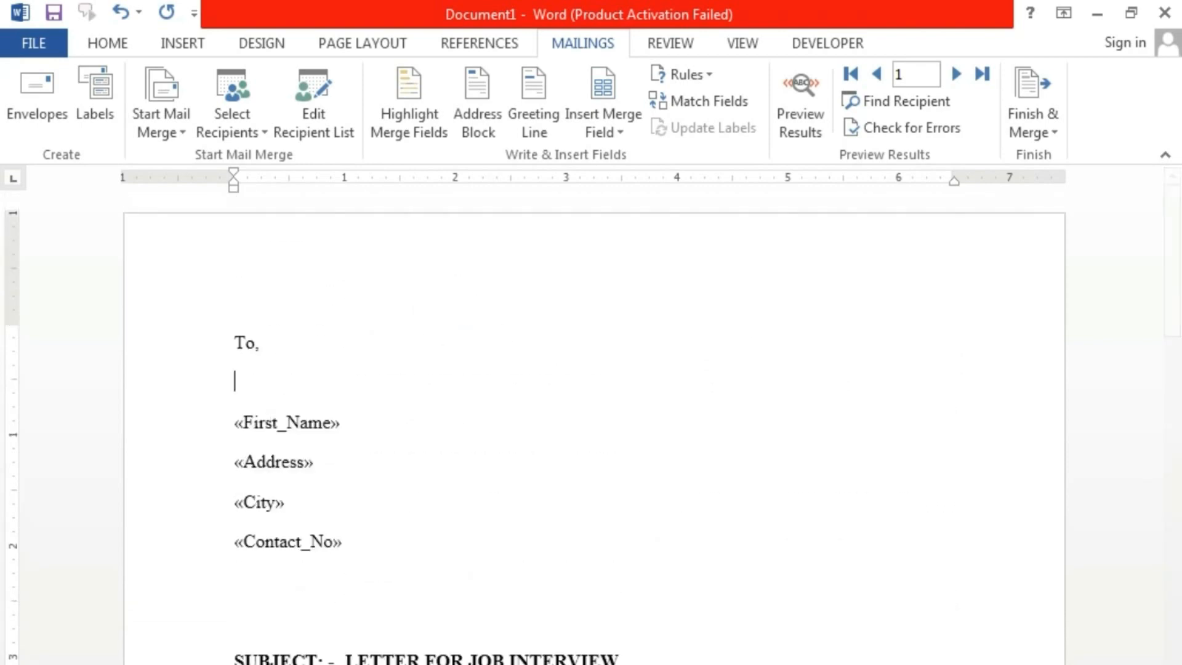
- Turn on Preview Results so recipient data replaces the merge fields
click(794, 120)
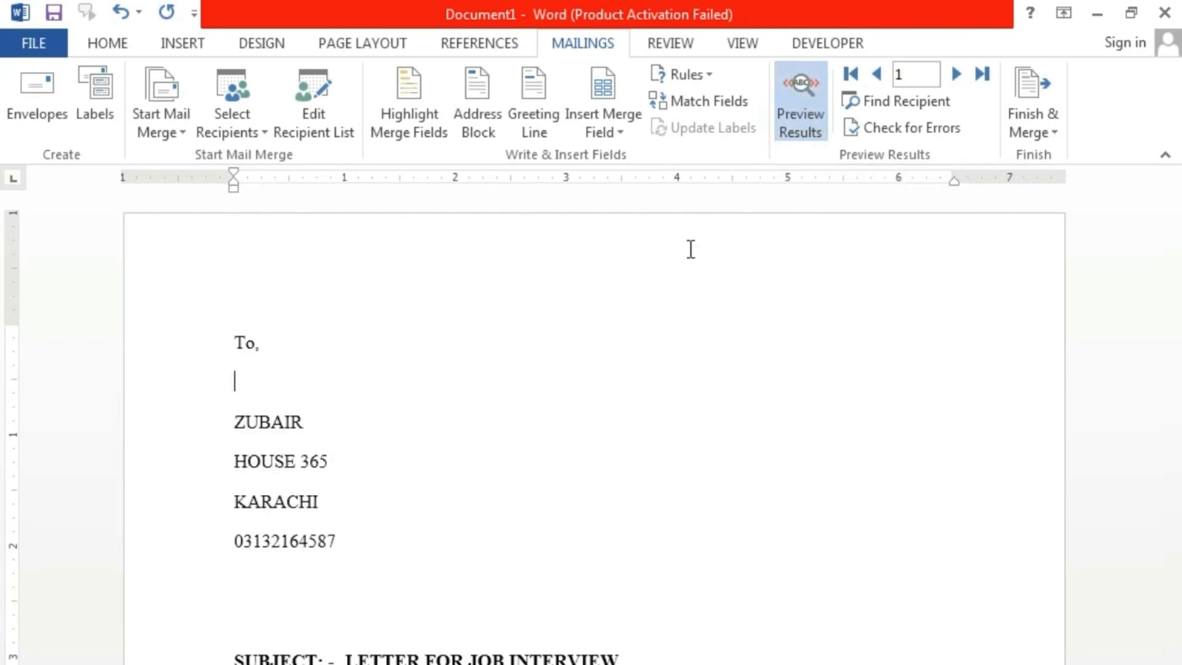
scroll(665, 435, down, 2)
scroll(665, 435, down, 5)
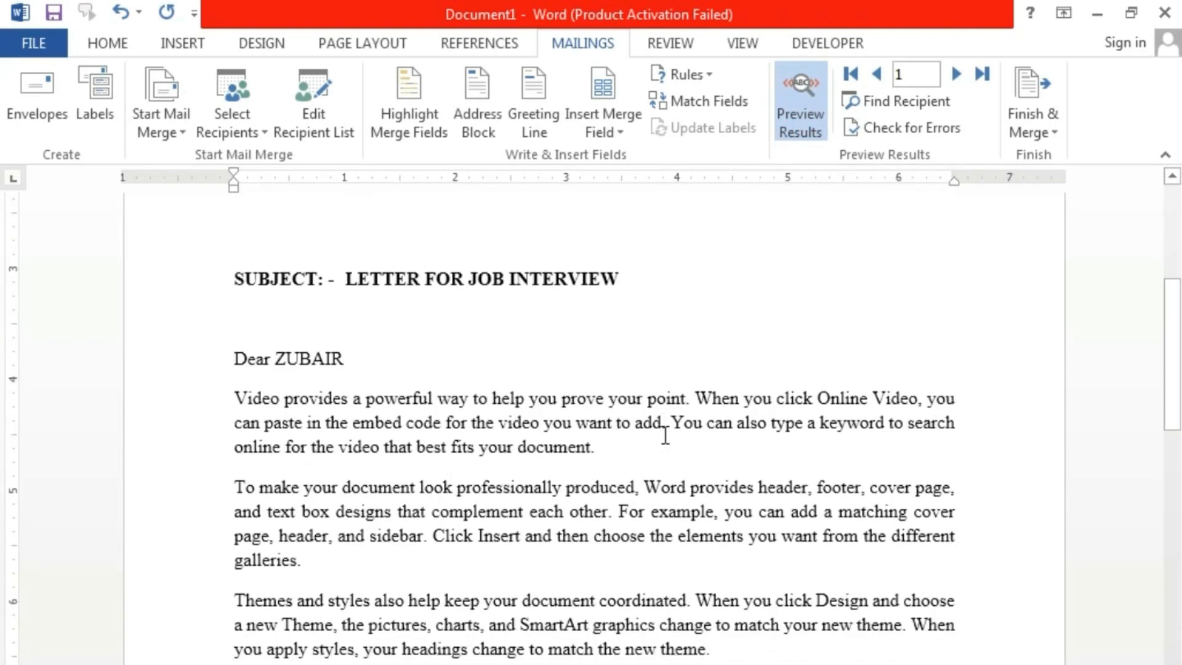
scroll(534, 405, down, 5)
scroll(533, 405, up, 10)
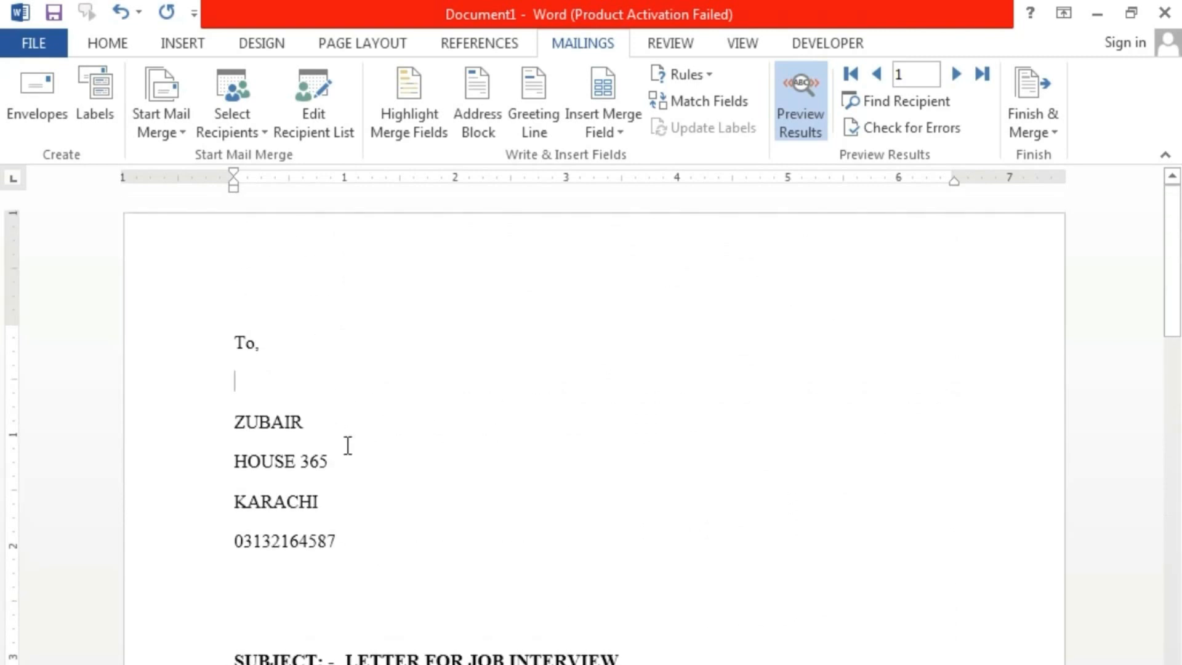
scroll(445, 443, down, 9)
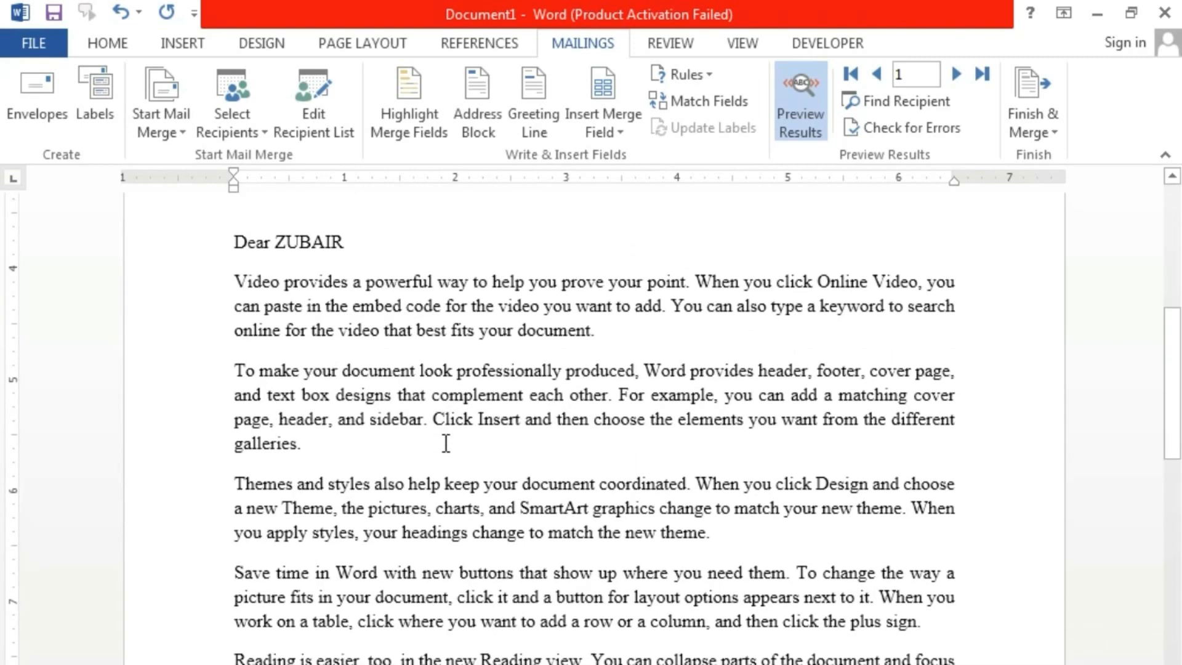
scroll(446, 443, down, 5)
scroll(446, 442, up, 14)
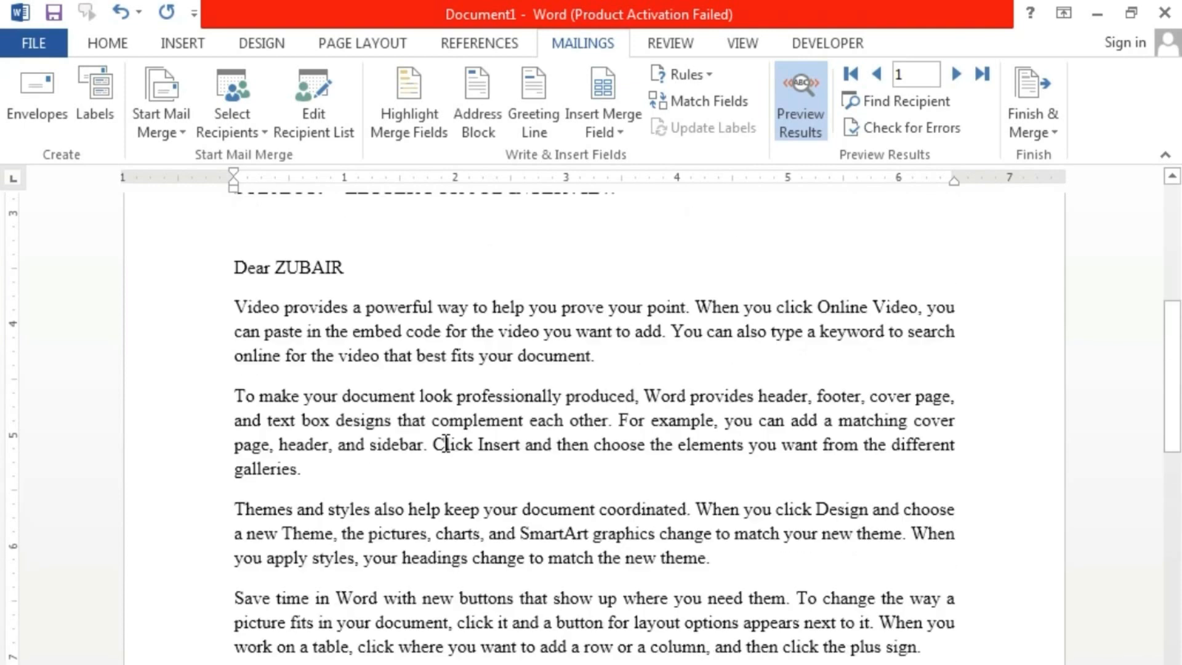
scroll(446, 444, up, 2)
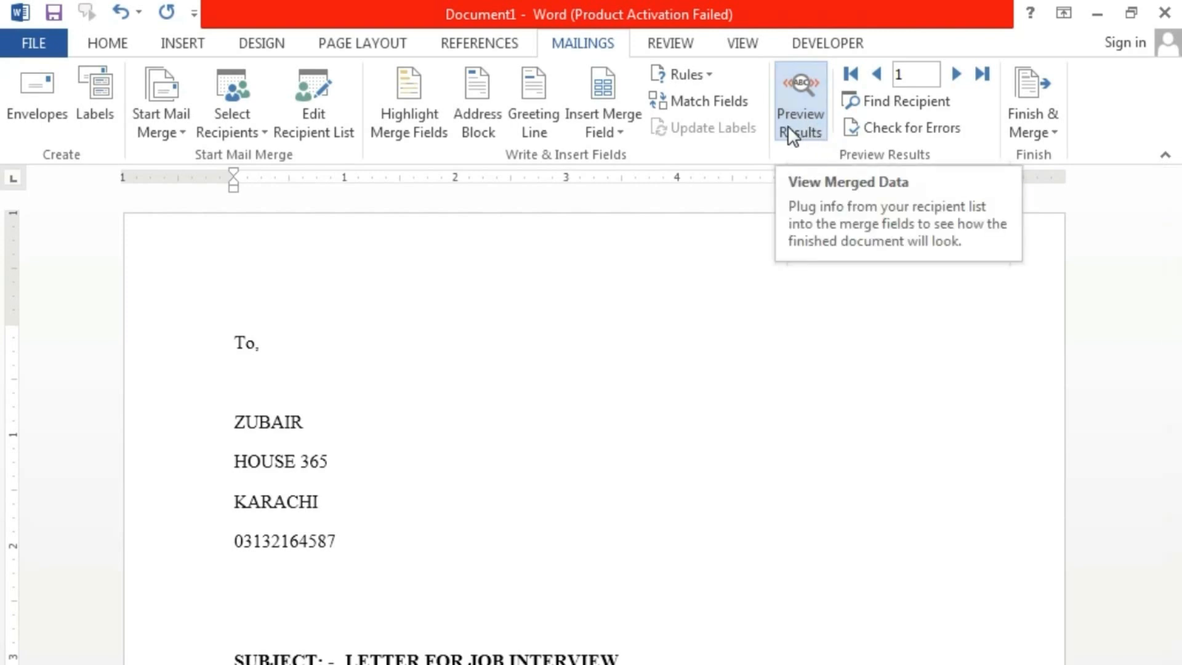
- Step through recipient records 2 to 4 and back to record 1
click(956, 72)
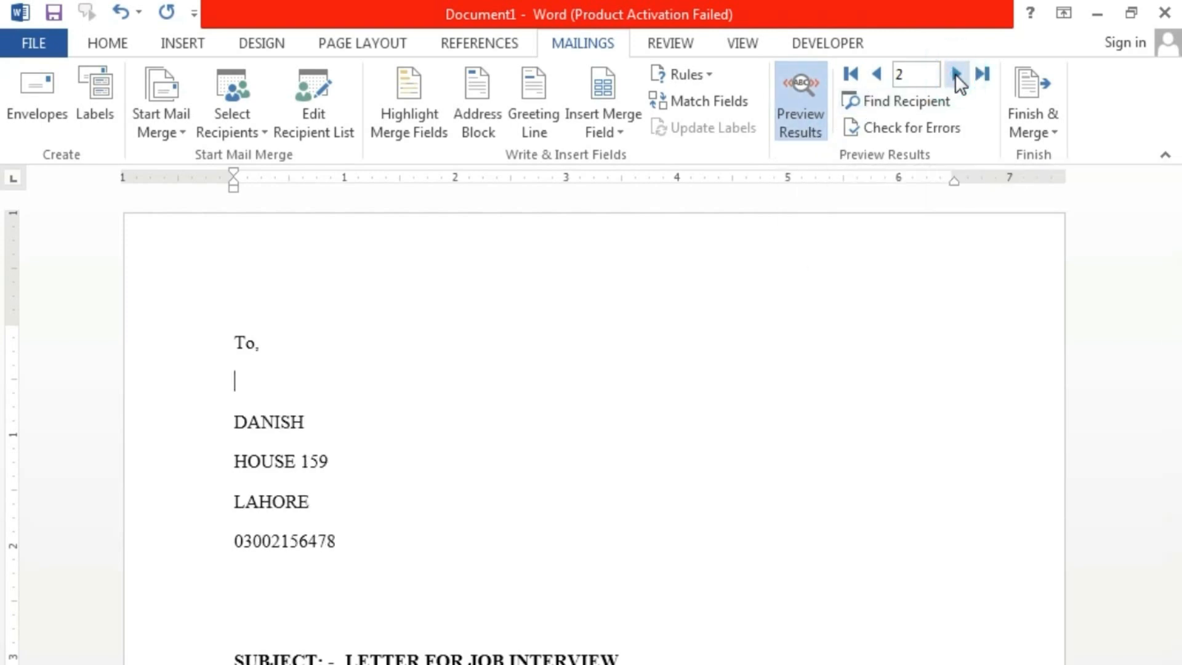
click(955, 73)
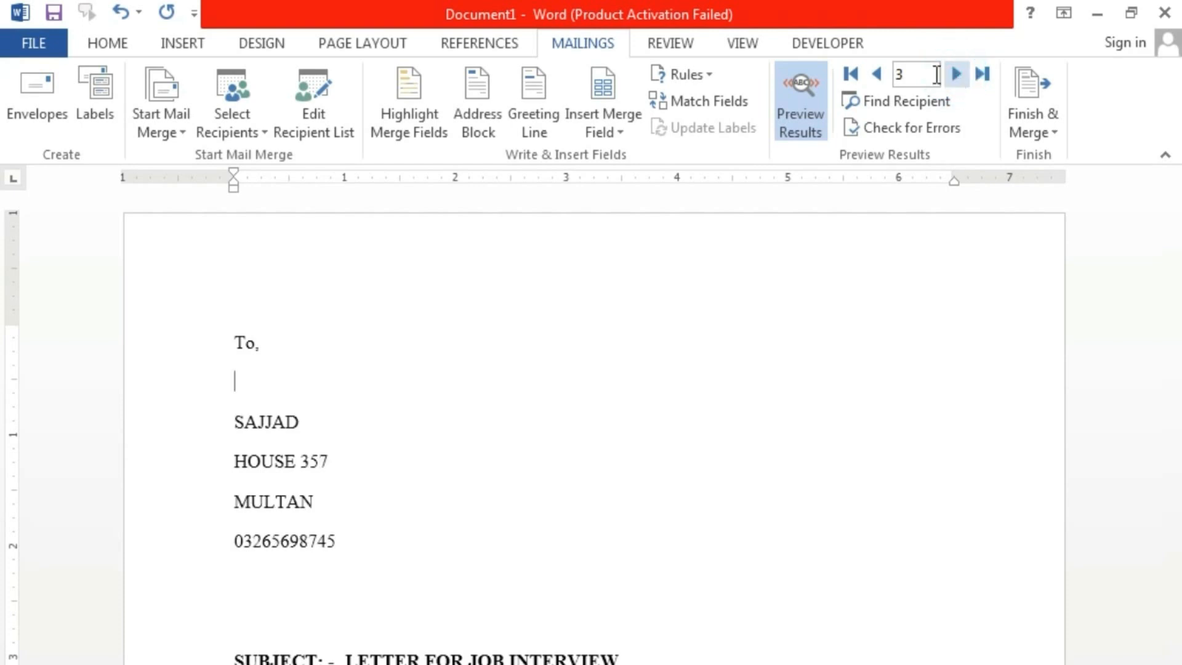
click(878, 74)
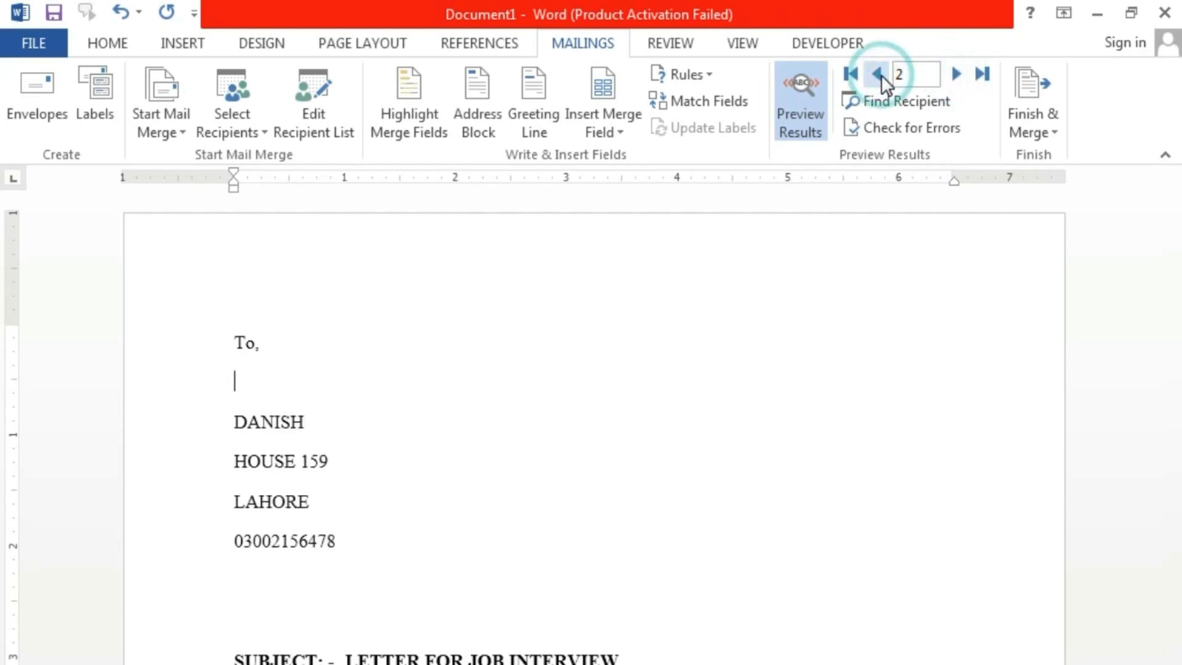
click(955, 74)
click(955, 74)
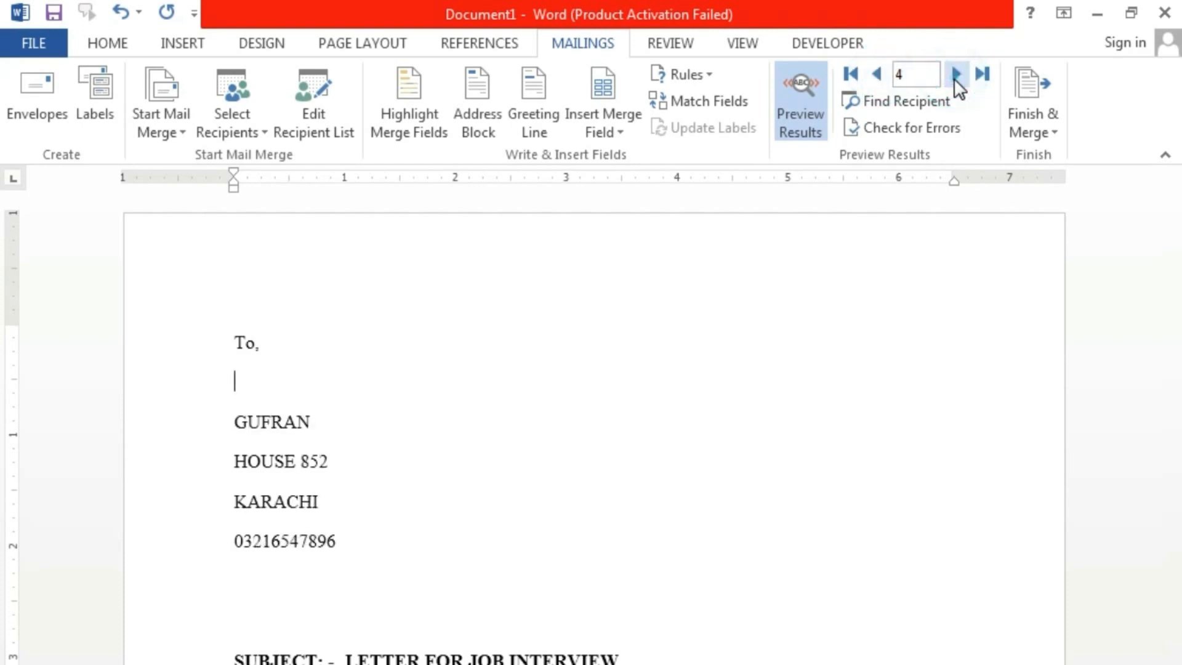
click(879, 75)
click(880, 75)
click(880, 74)
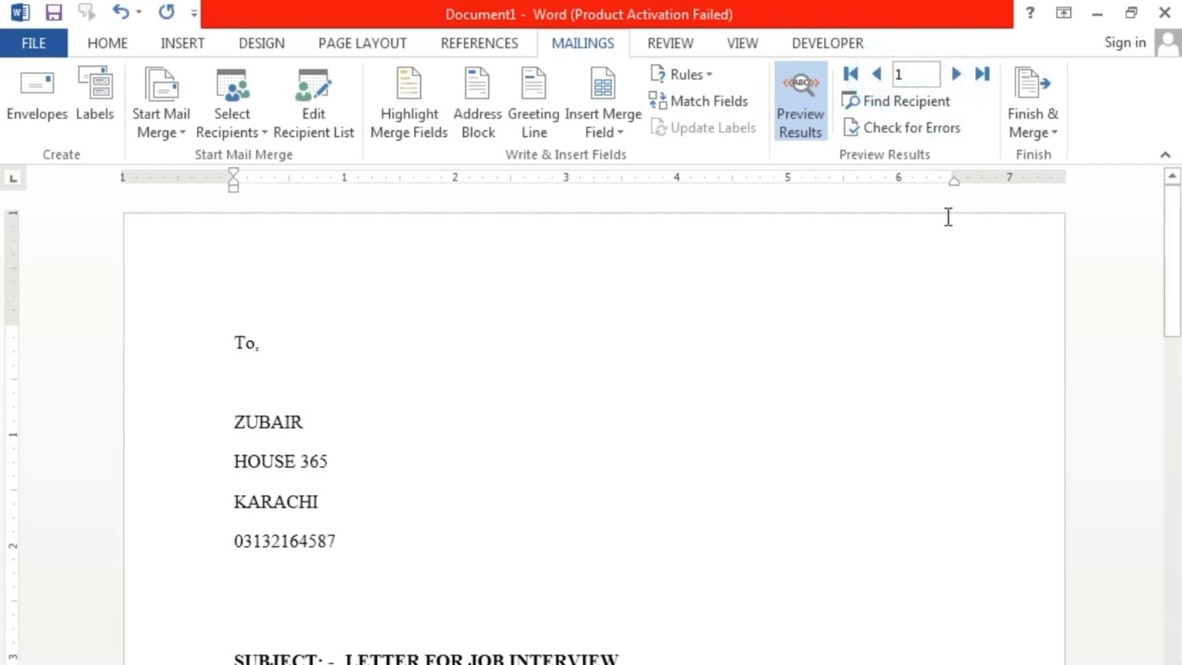
click(1042, 132)
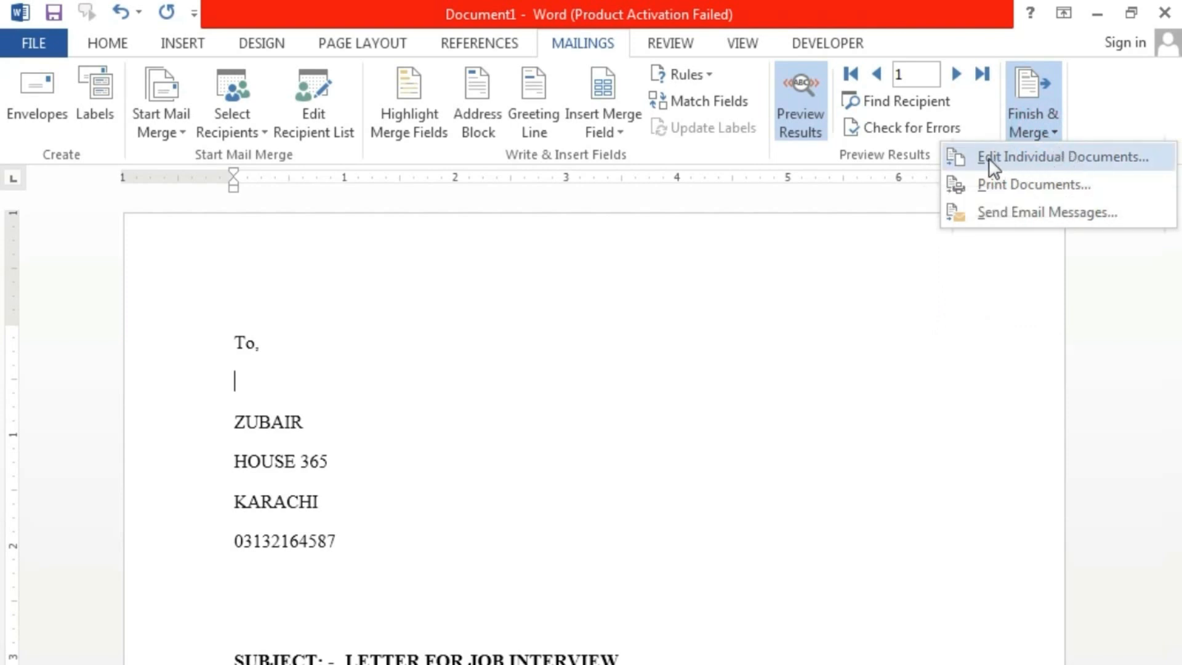
- Cancel Edit Individual Documents, then set Print Documents to merge records 3 to 4
click(1025, 159)
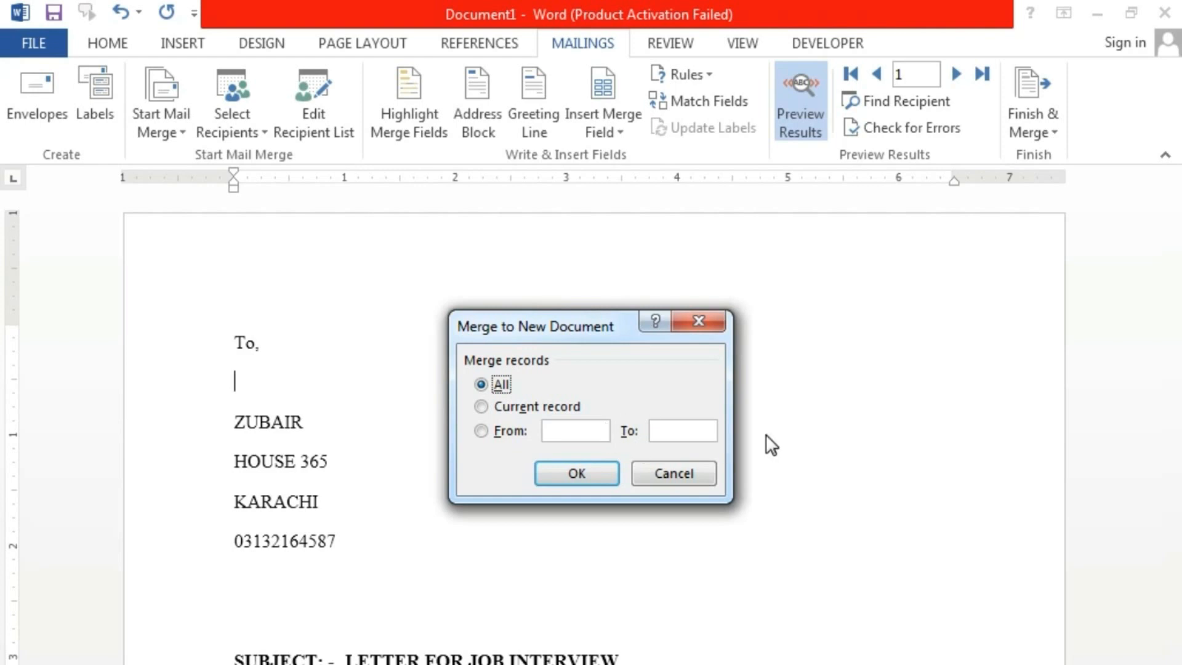
click(711, 469)
click(1035, 135)
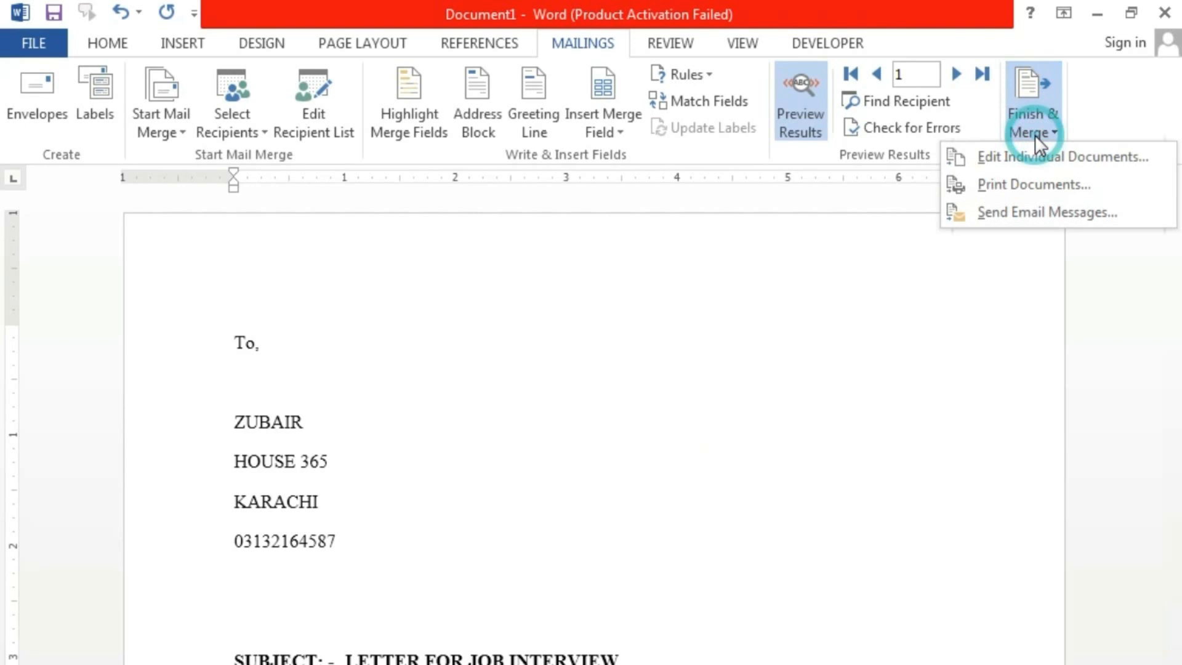
click(1051, 183)
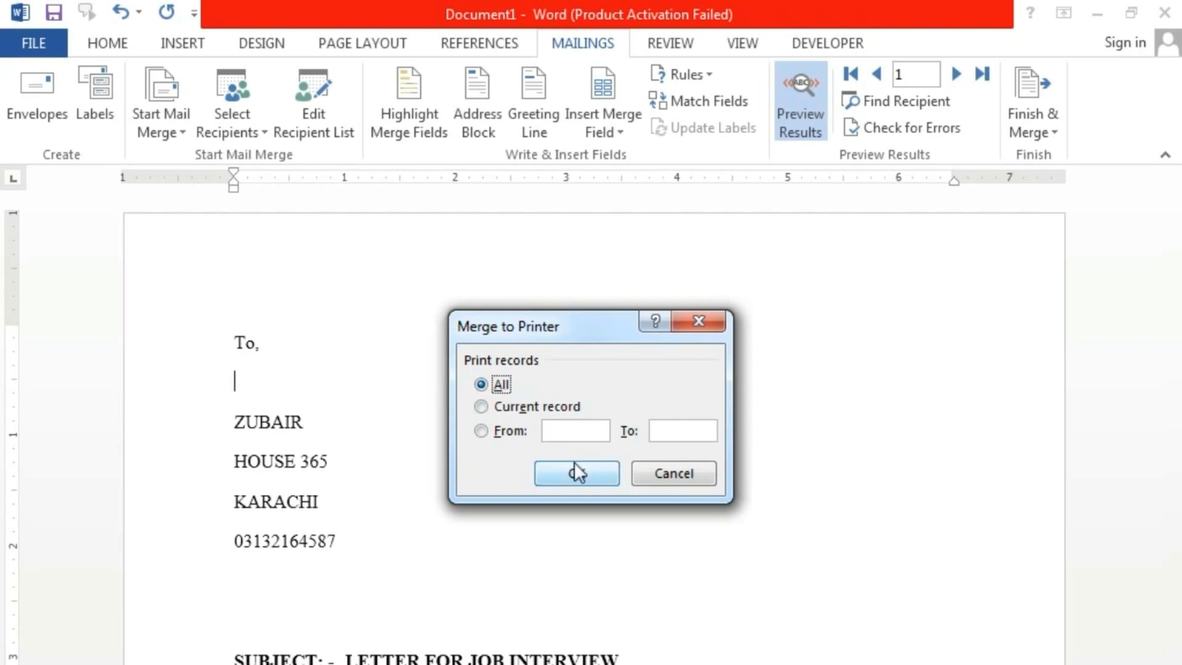
click(500, 408)
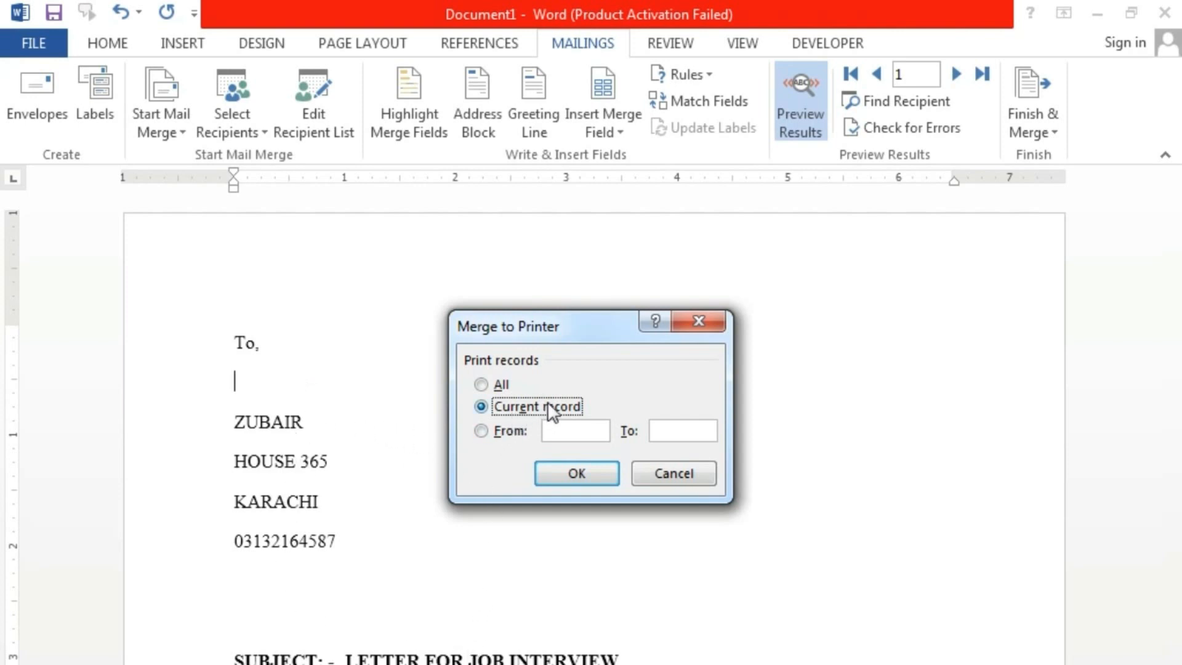
click(504, 431)
text(3)
key(Tab)
text(3)
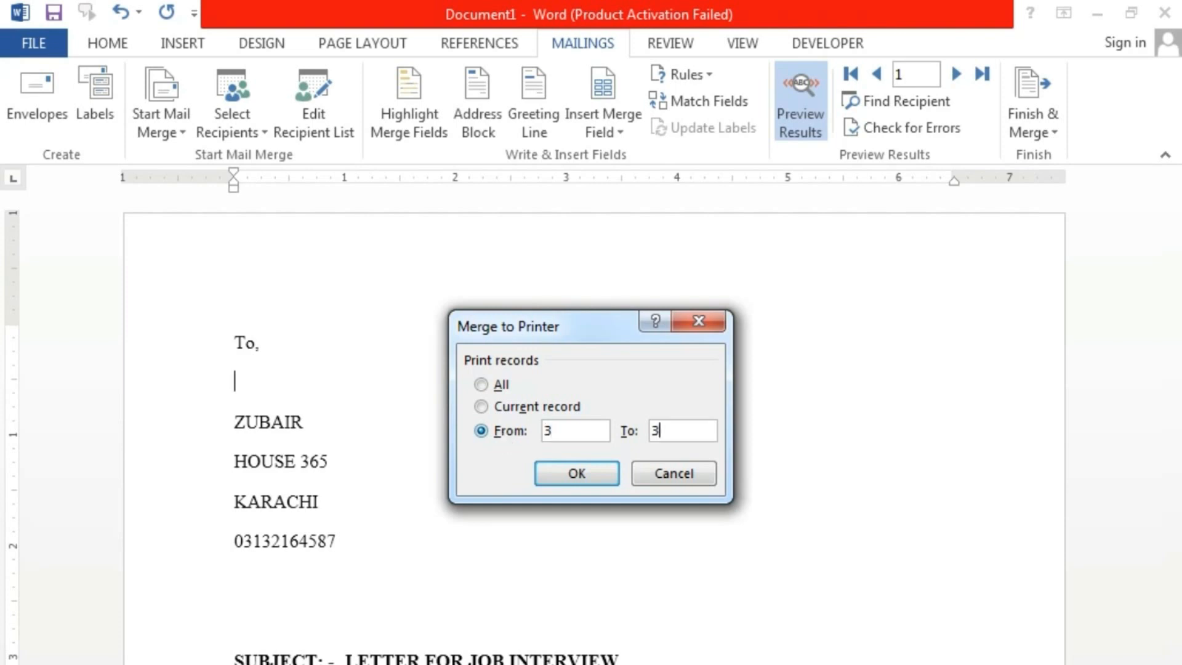
key(BackSpace)
text(4)
- Cancel the print merge and put the cursor on the blank line under 'To,'
click(693, 477)
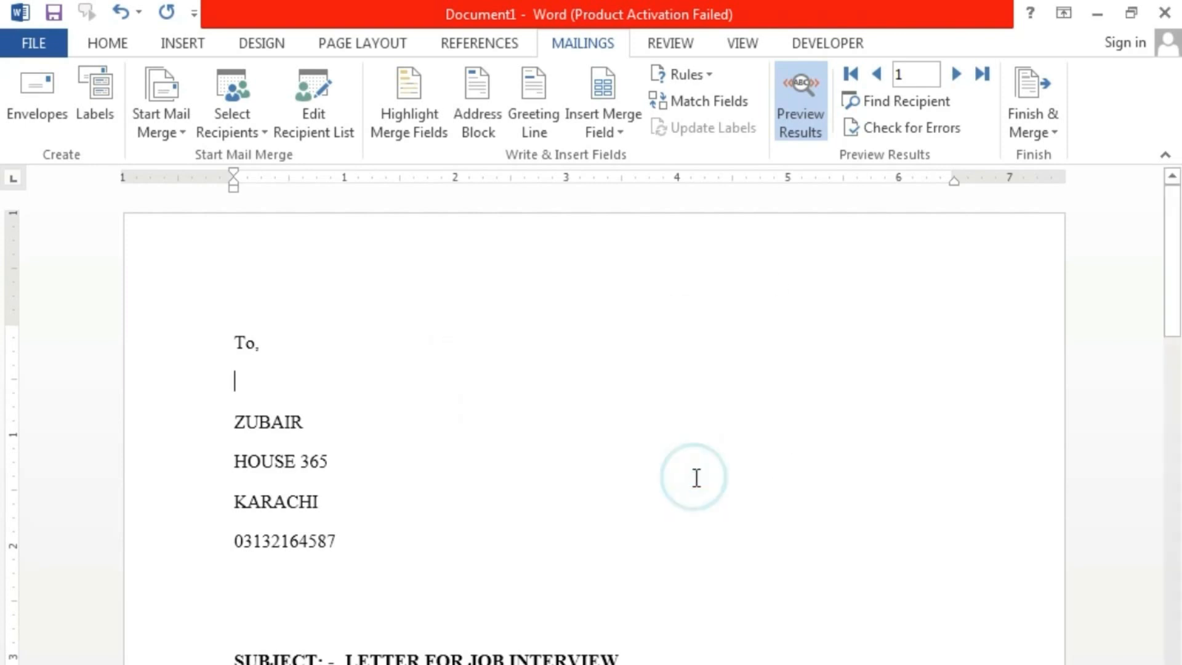
click(1039, 117)
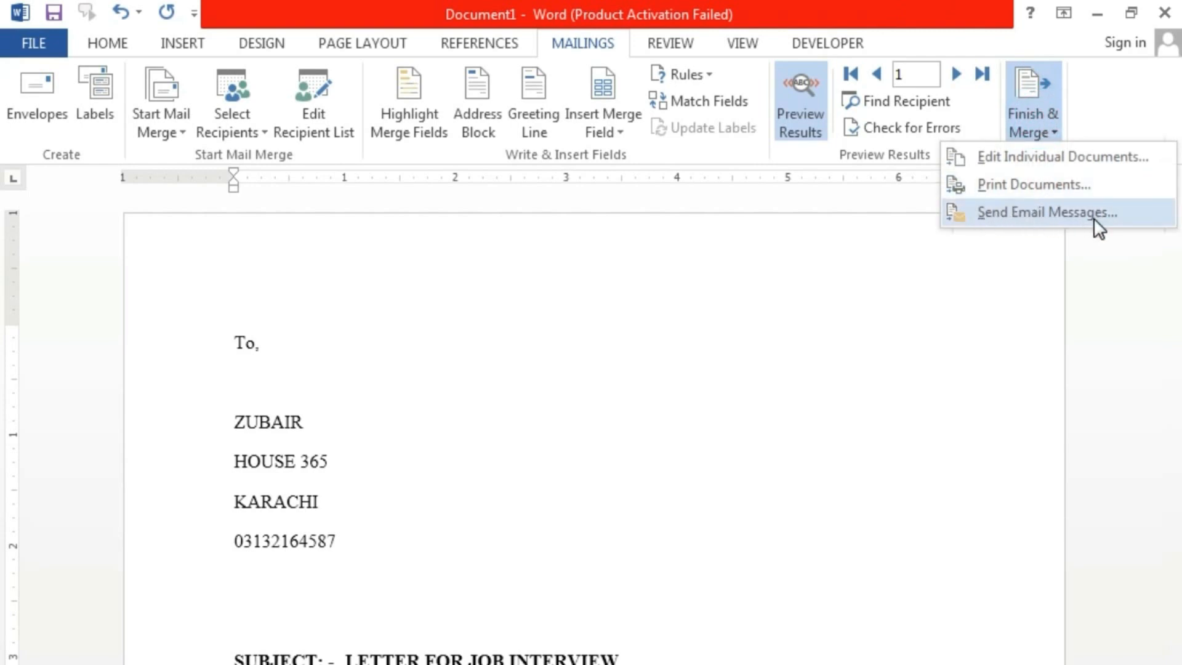
click(404, 508)
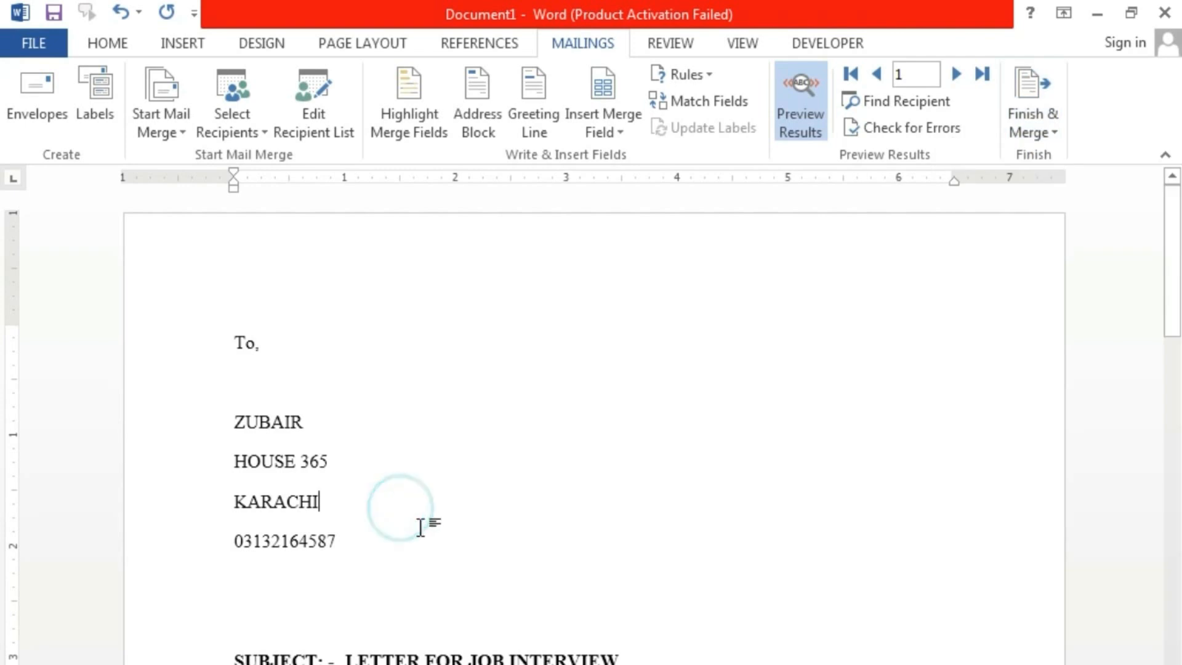
click(311, 375)
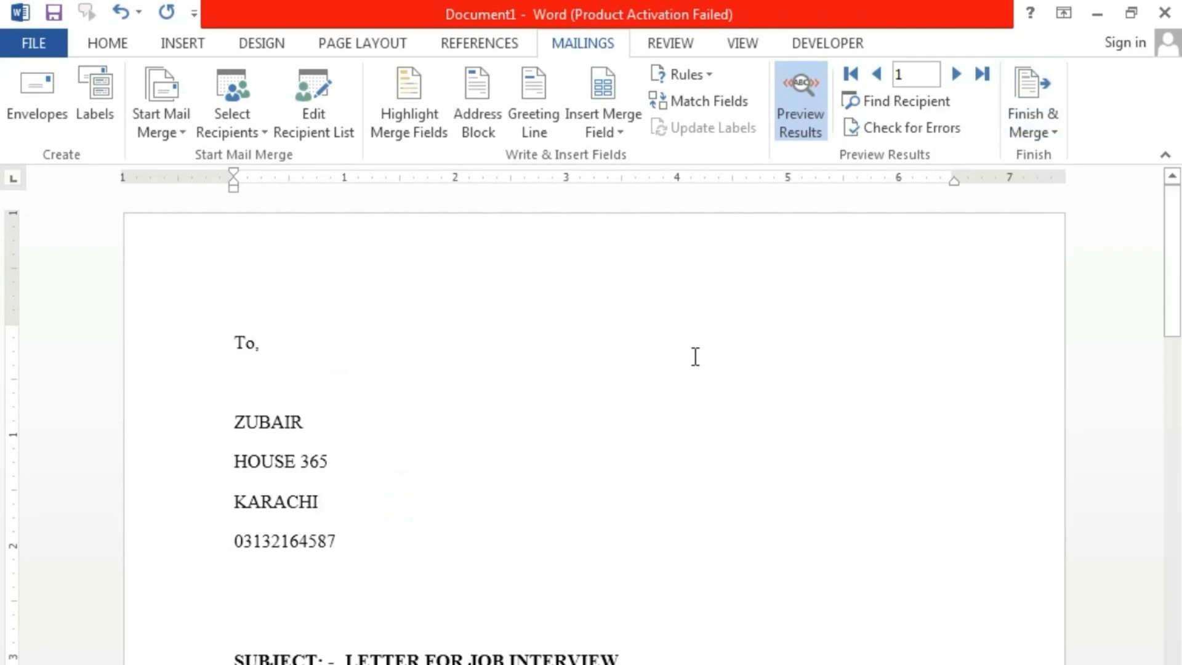
- Cancel the Edit Individual Documents merge again and scroll through the previewed letter
click(1039, 130)
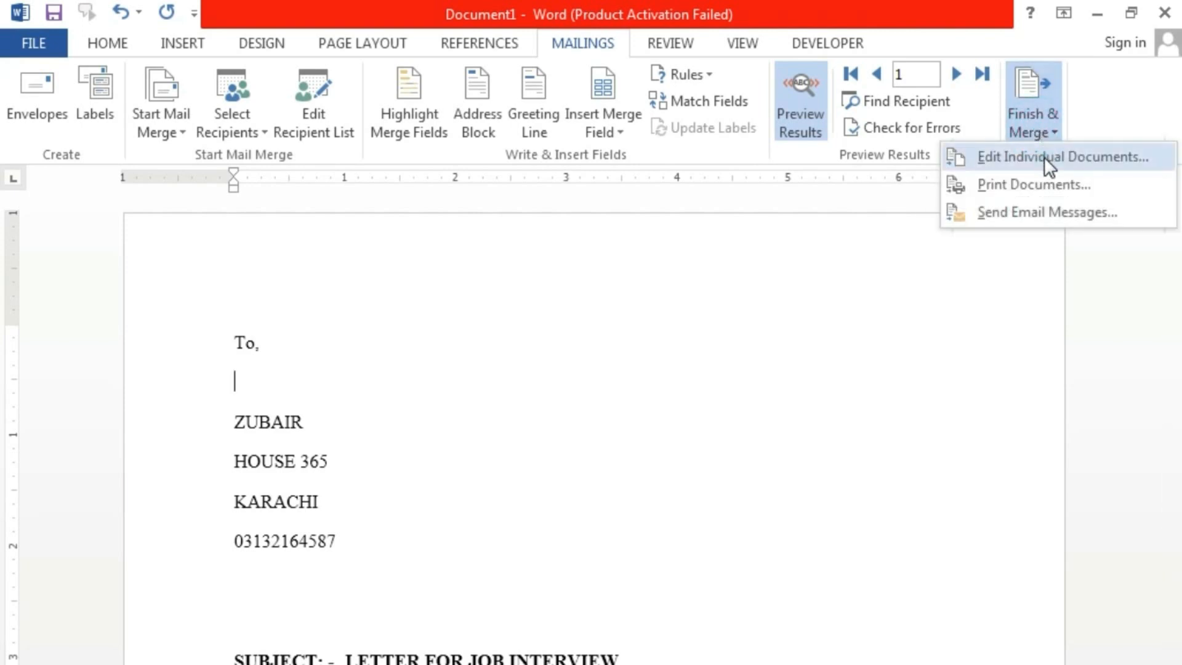
click(1044, 156)
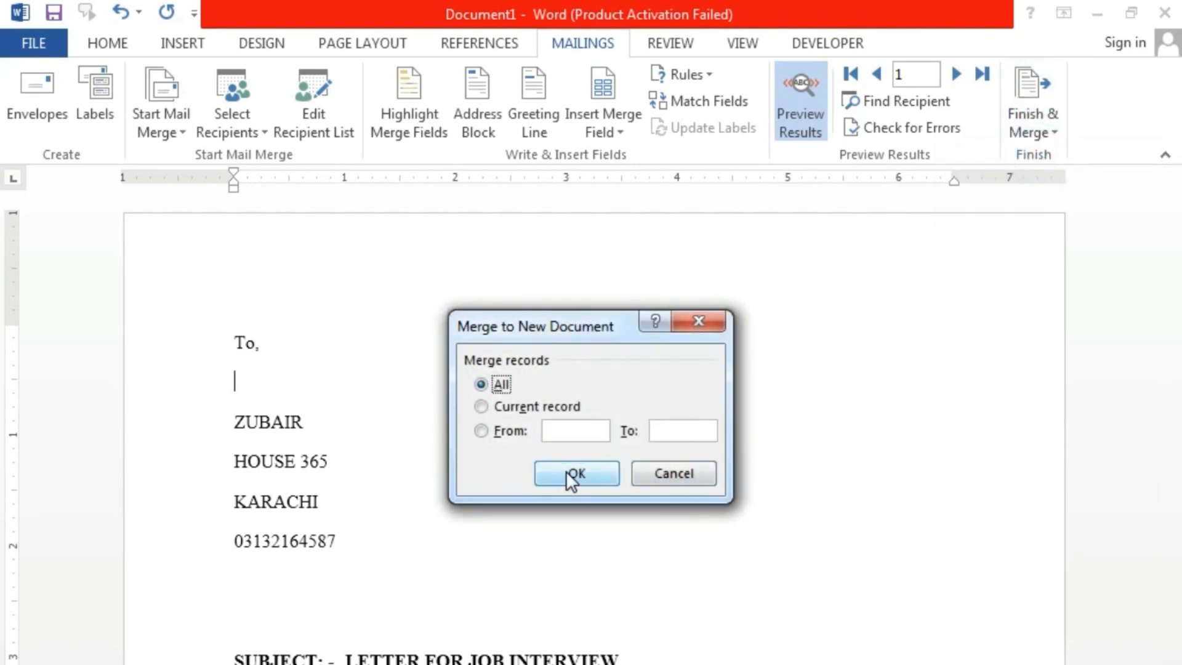
click(666, 478)
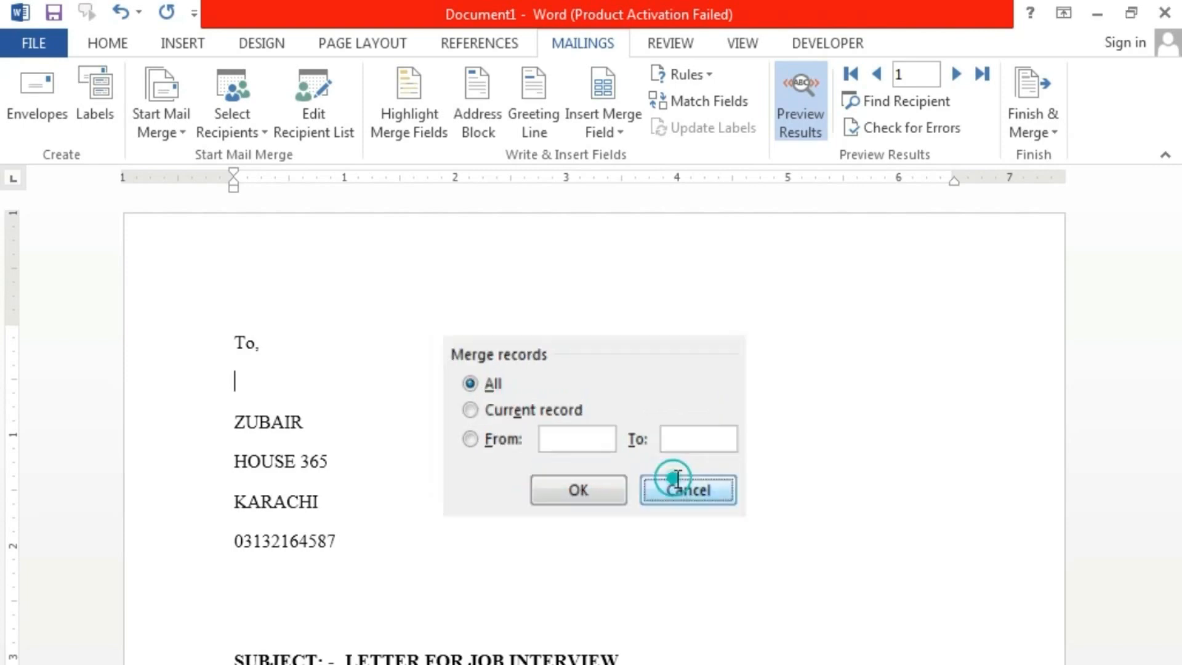
scroll(813, 486, down, 10)
scroll(814, 485, down, 3)
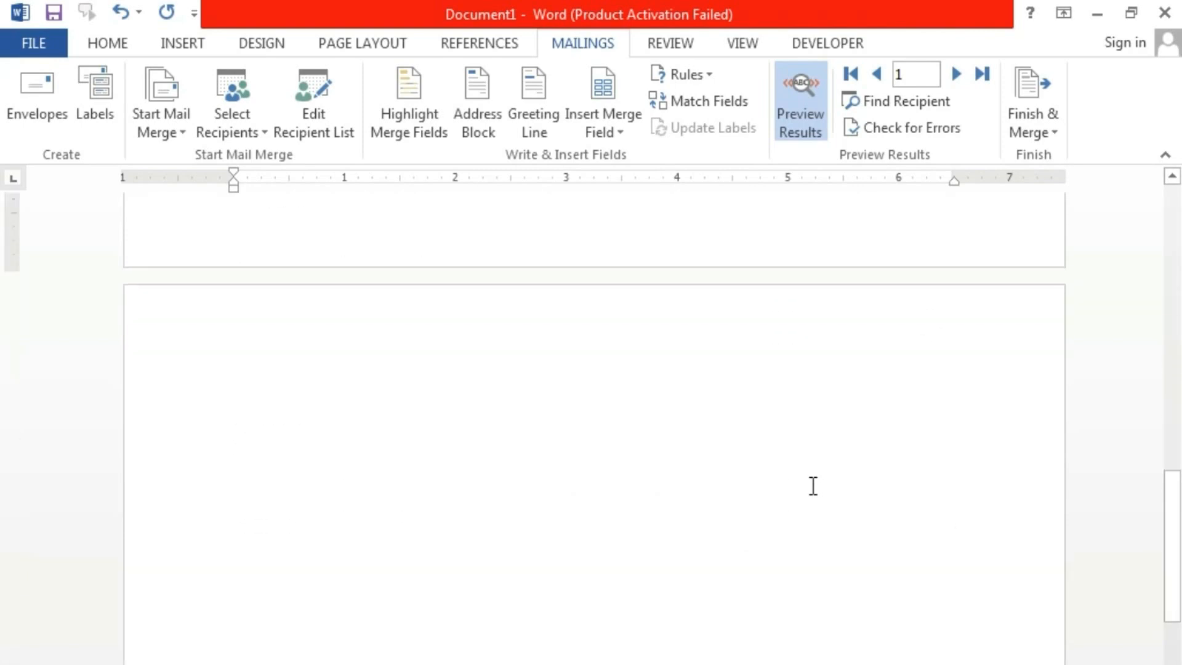
scroll(813, 486, up, 13)
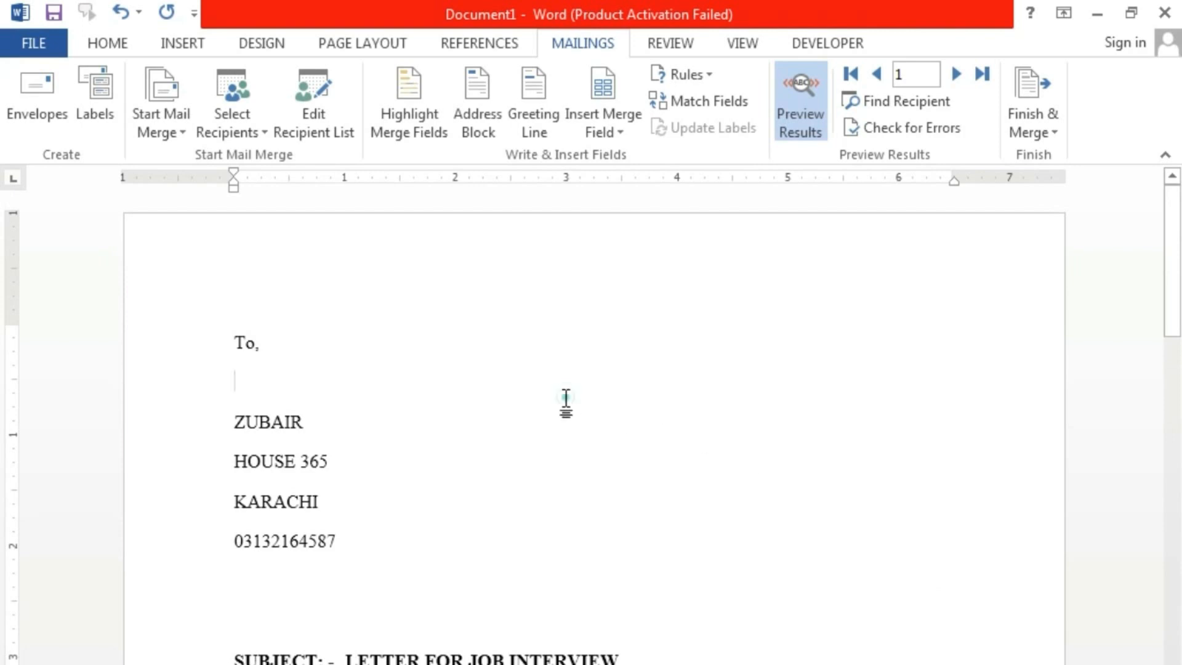